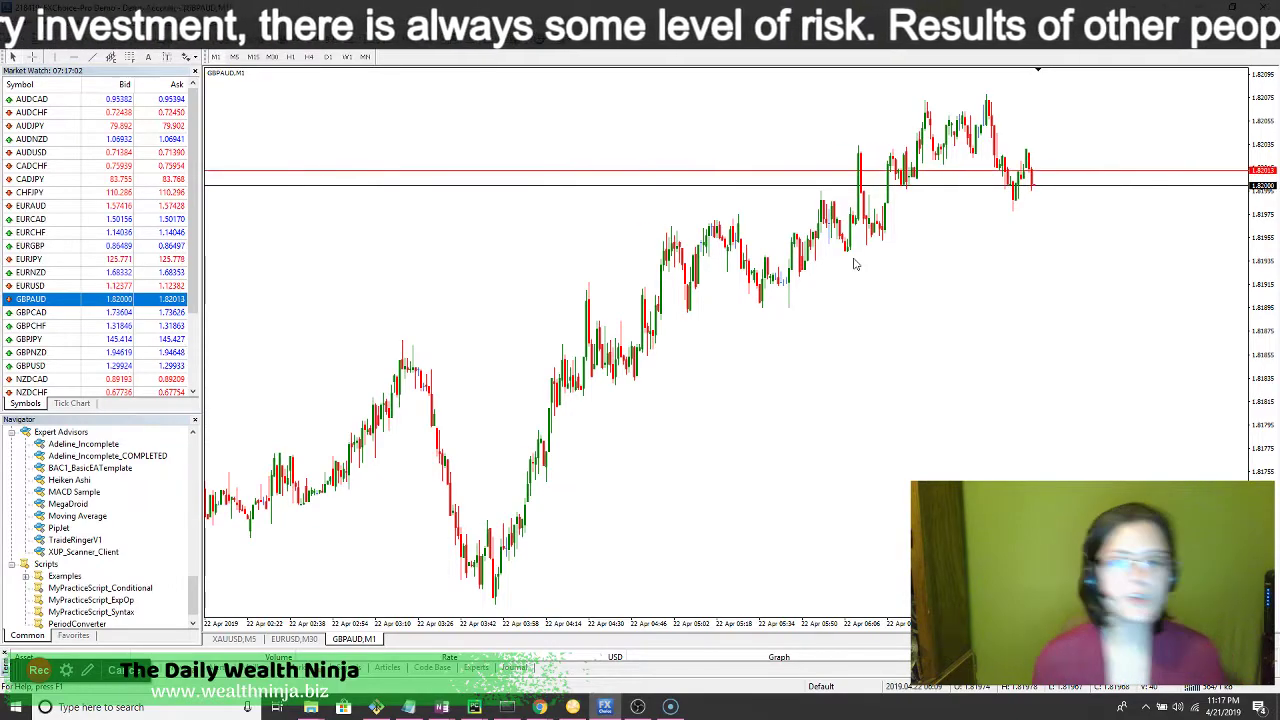
right_click(842, 353)
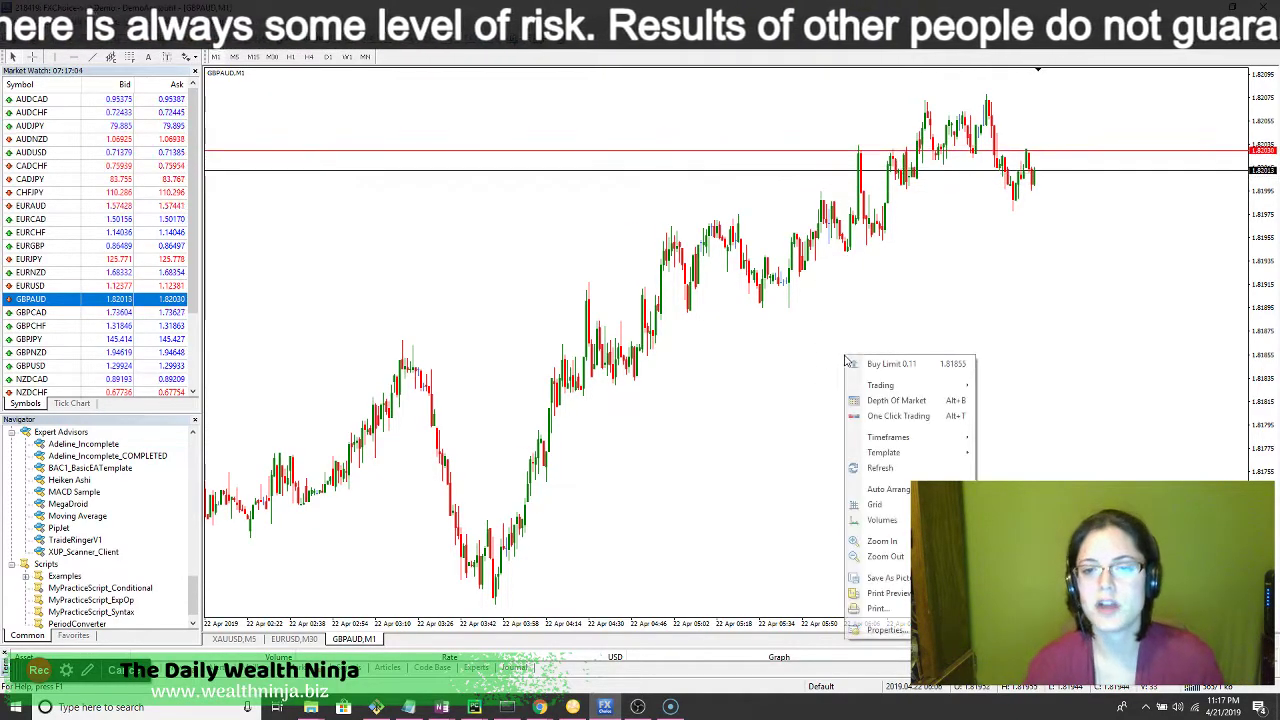
left_click(741, 345)
right_click(741, 336)
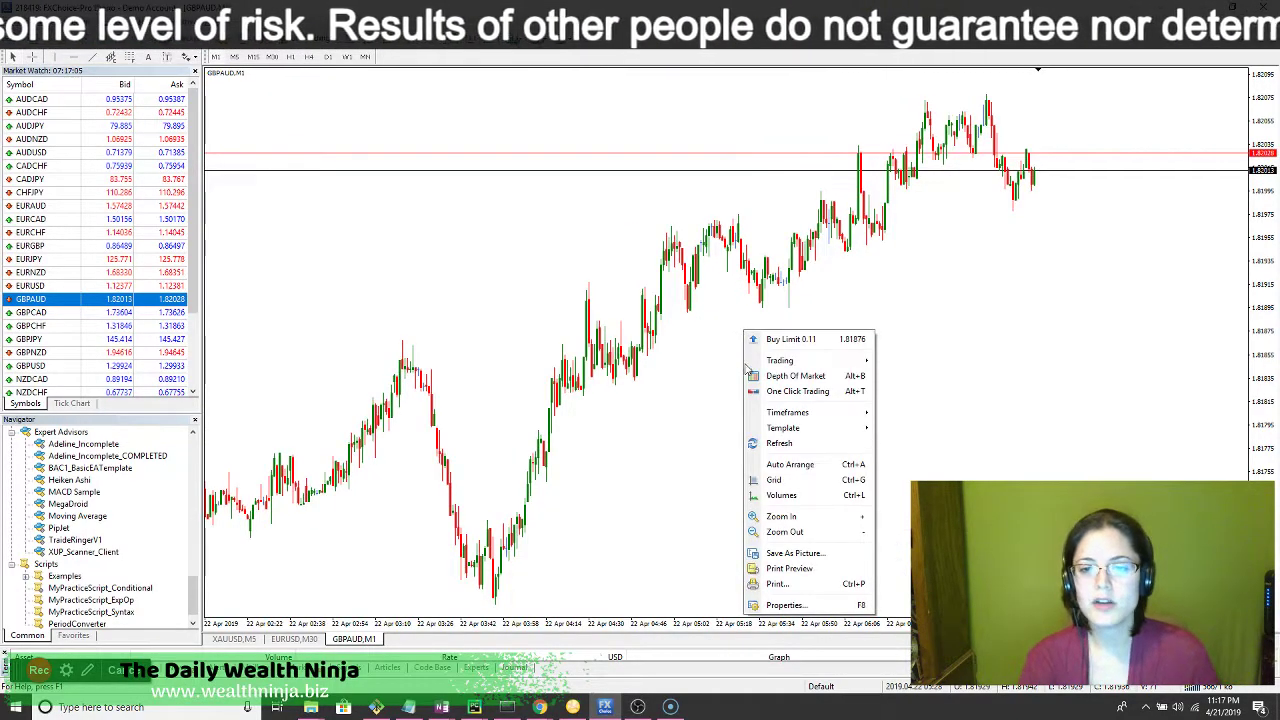
left_click(1169, 240)
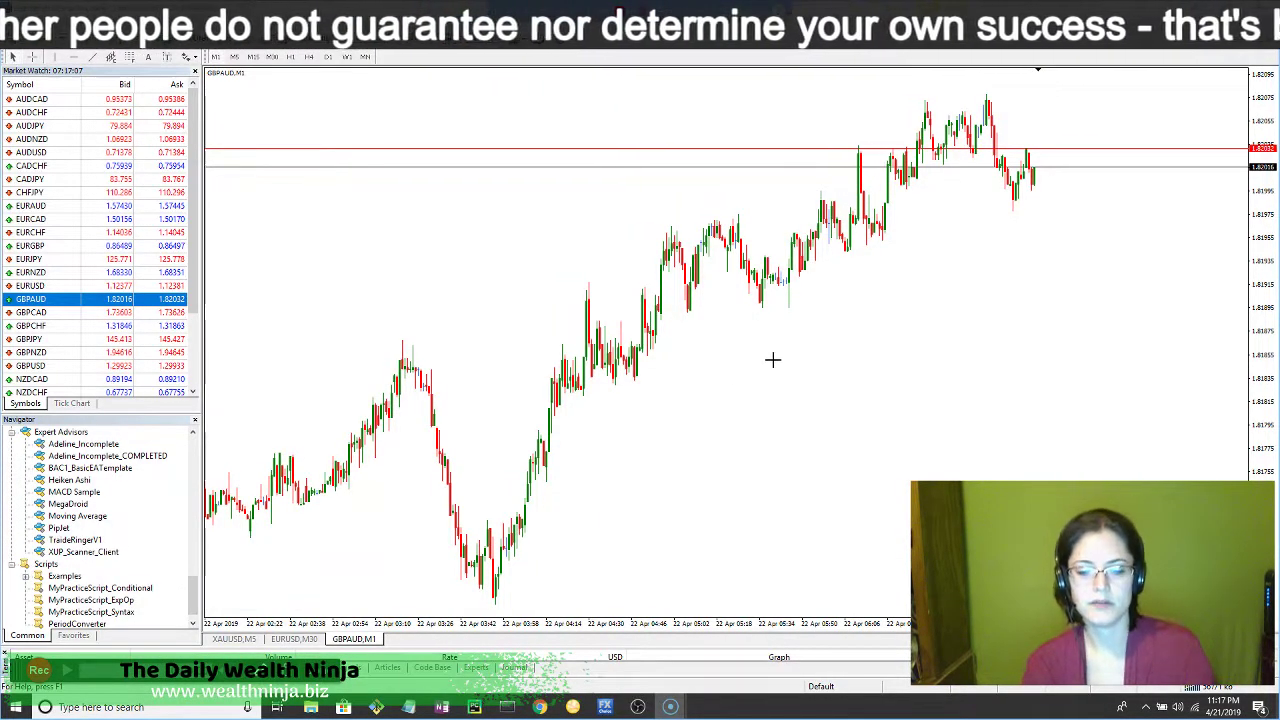
right_click(775, 354)
left_click(762, 349)
right_click(775, 354)
left_click(806, 396)
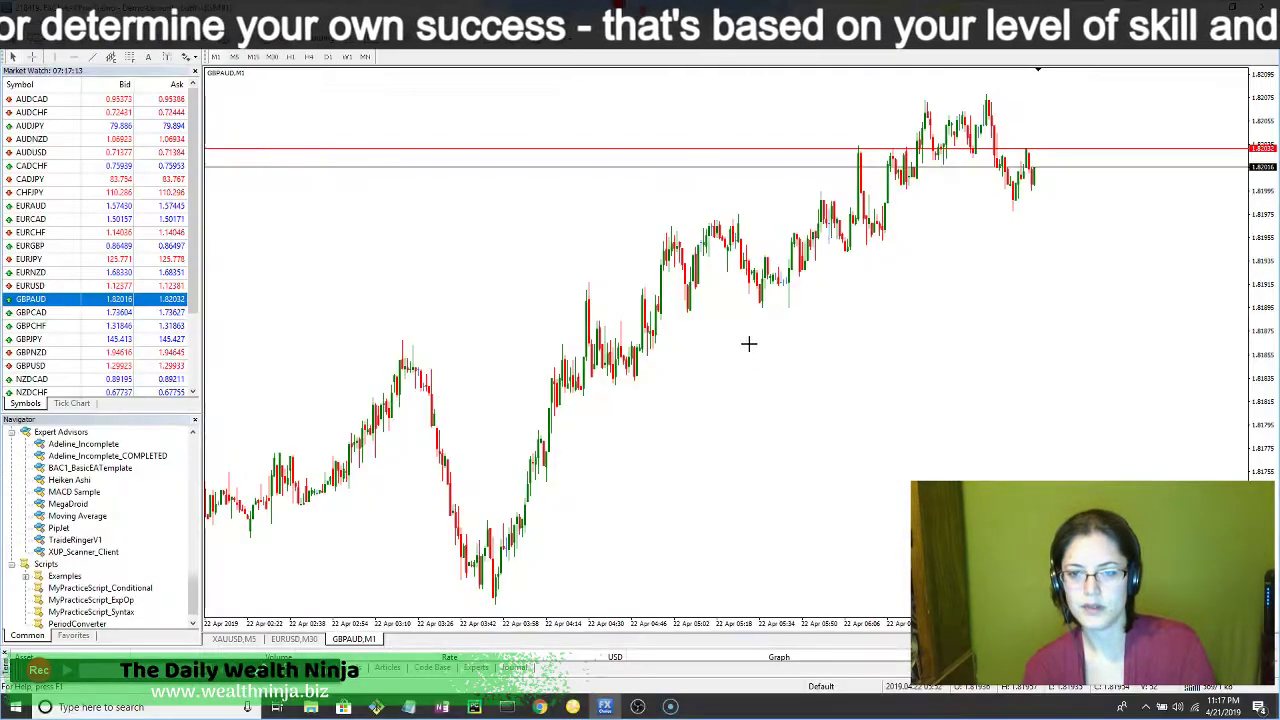
right_click(755, 352)
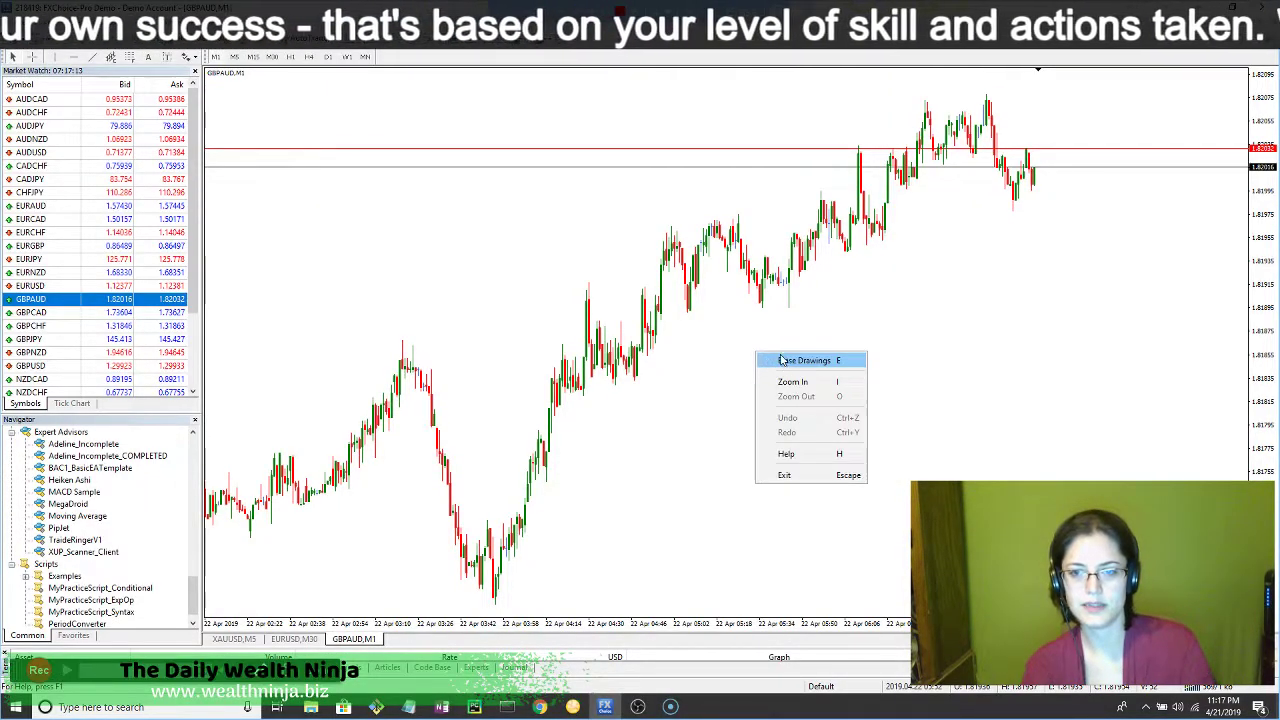
left_click(778, 360)
right_click(794, 358)
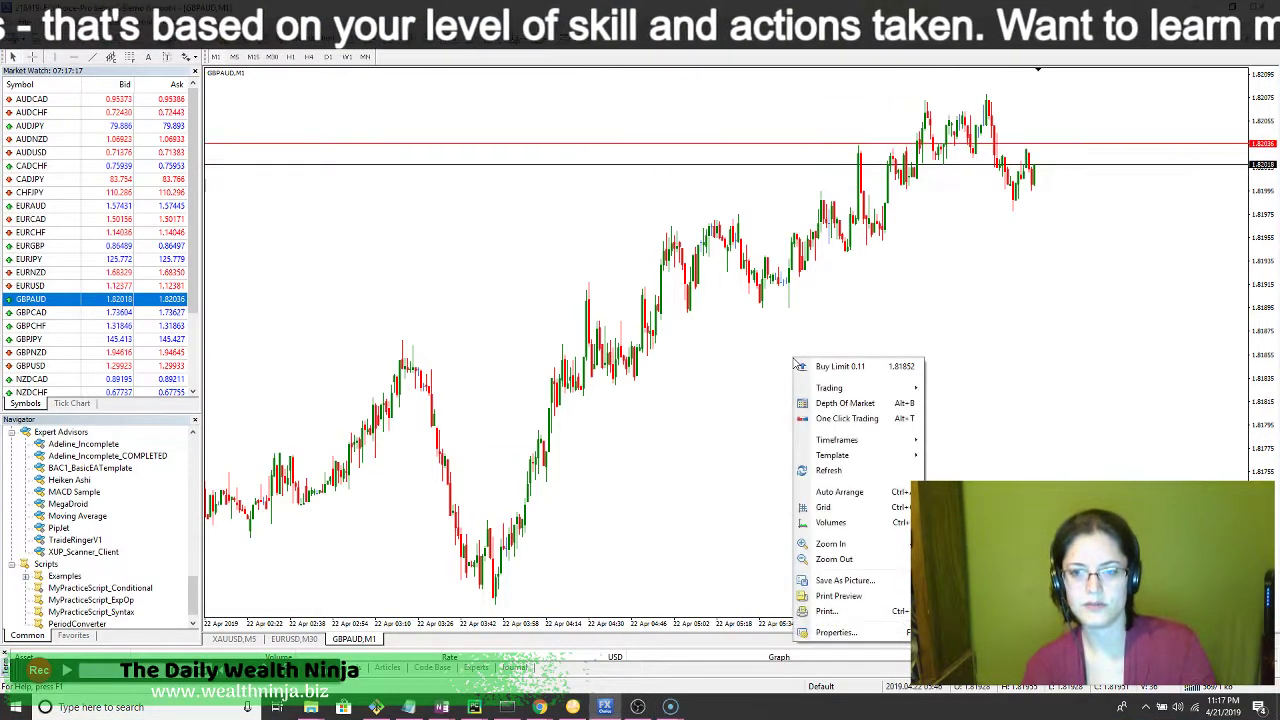
key("Escape")
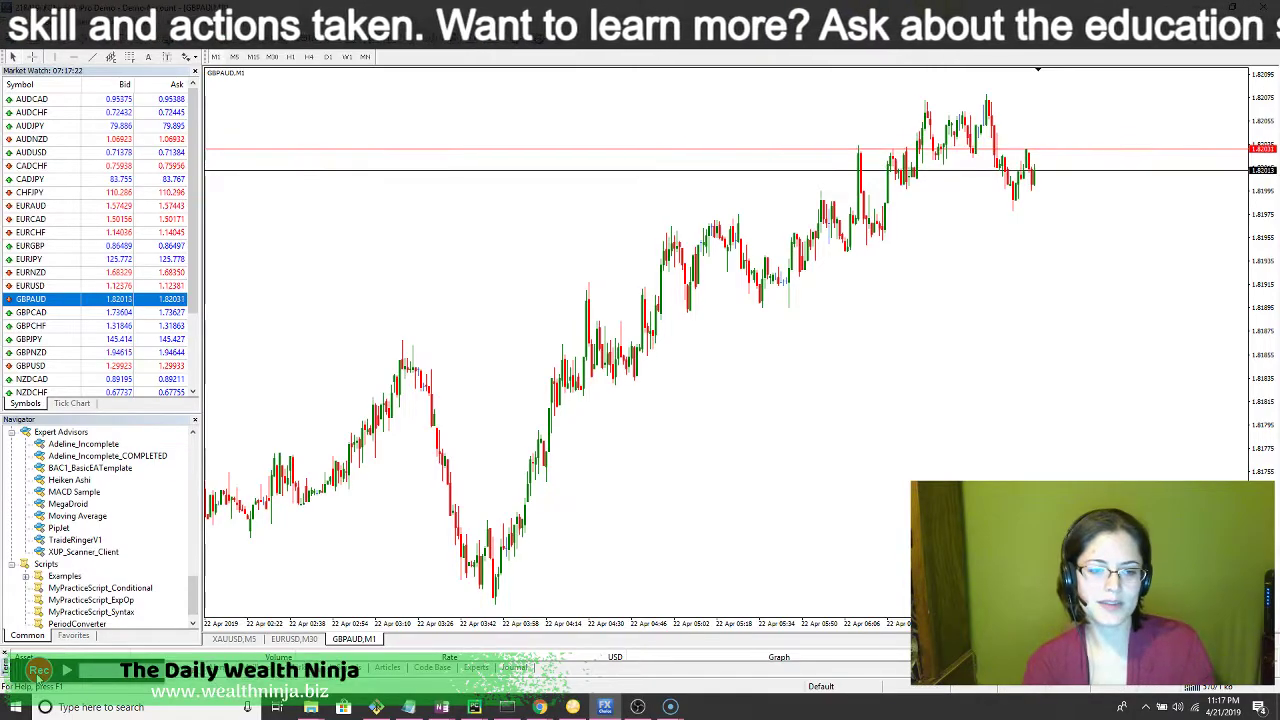
right_click(731, 380)
key("Escape")
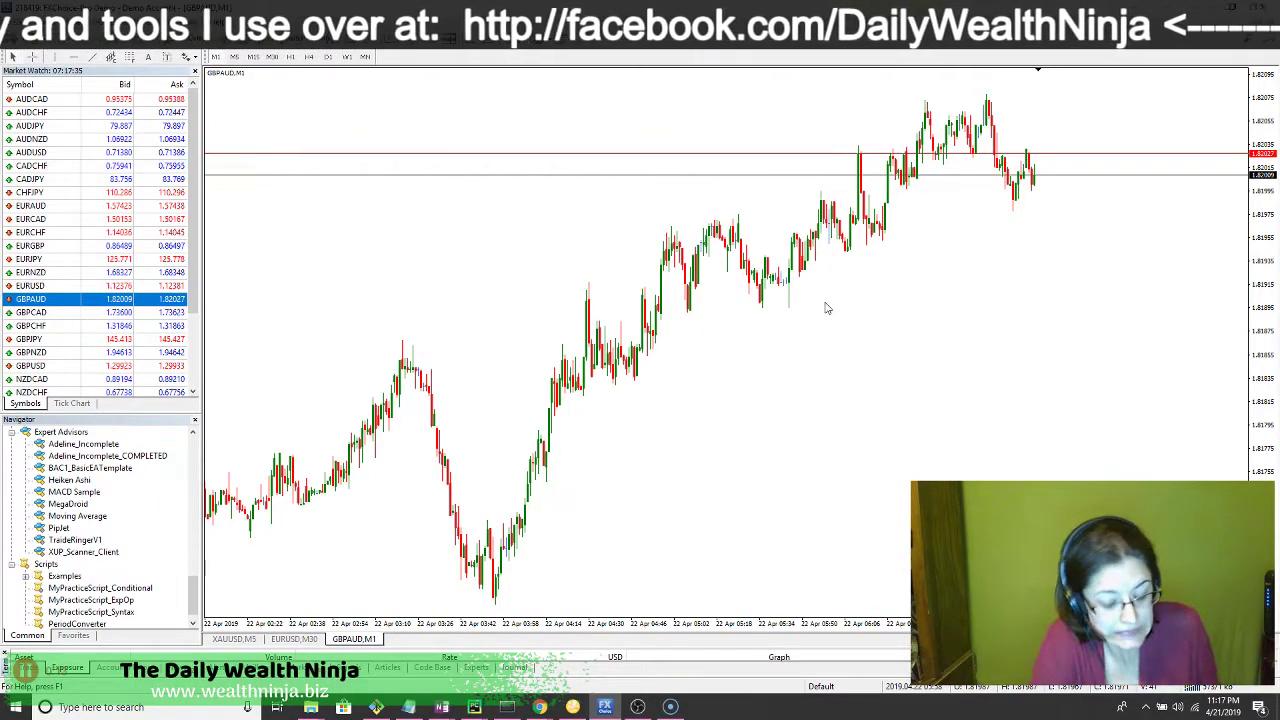
right_click(704, 338)
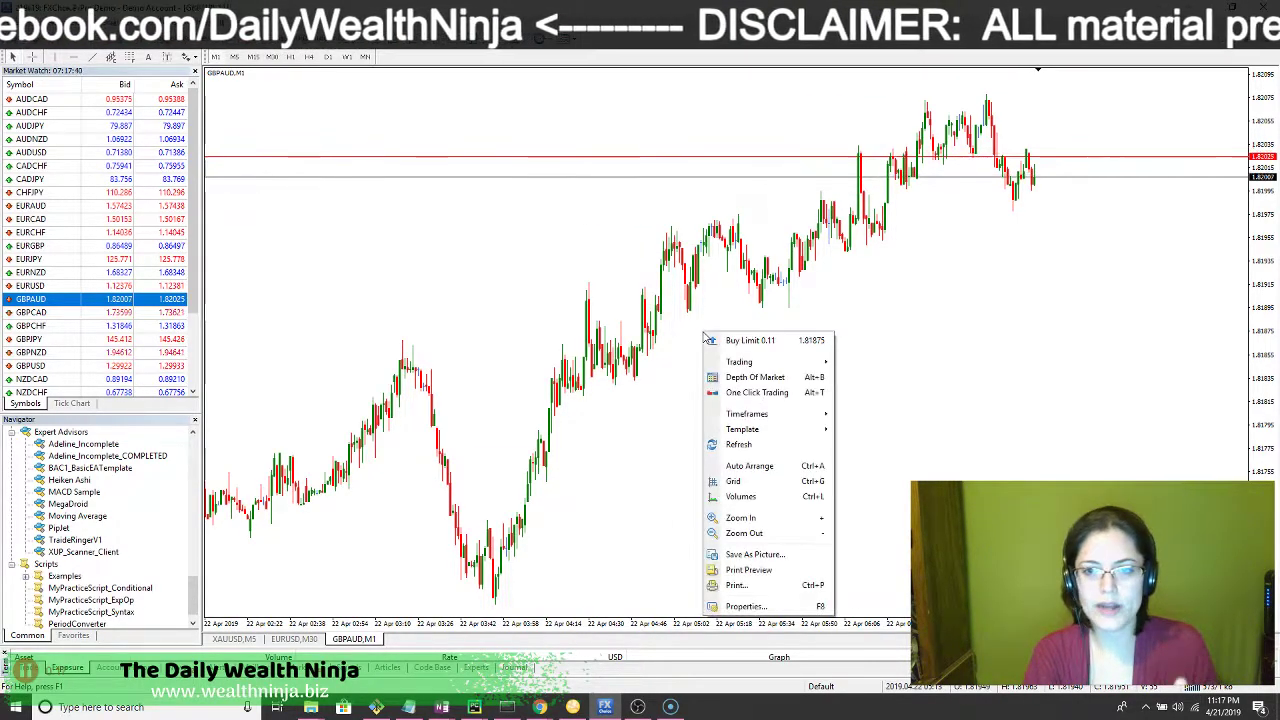
Step: In chart Properties, pick the Green On Black colour scheme instead of Black On White and apply it
left_click(745, 606)
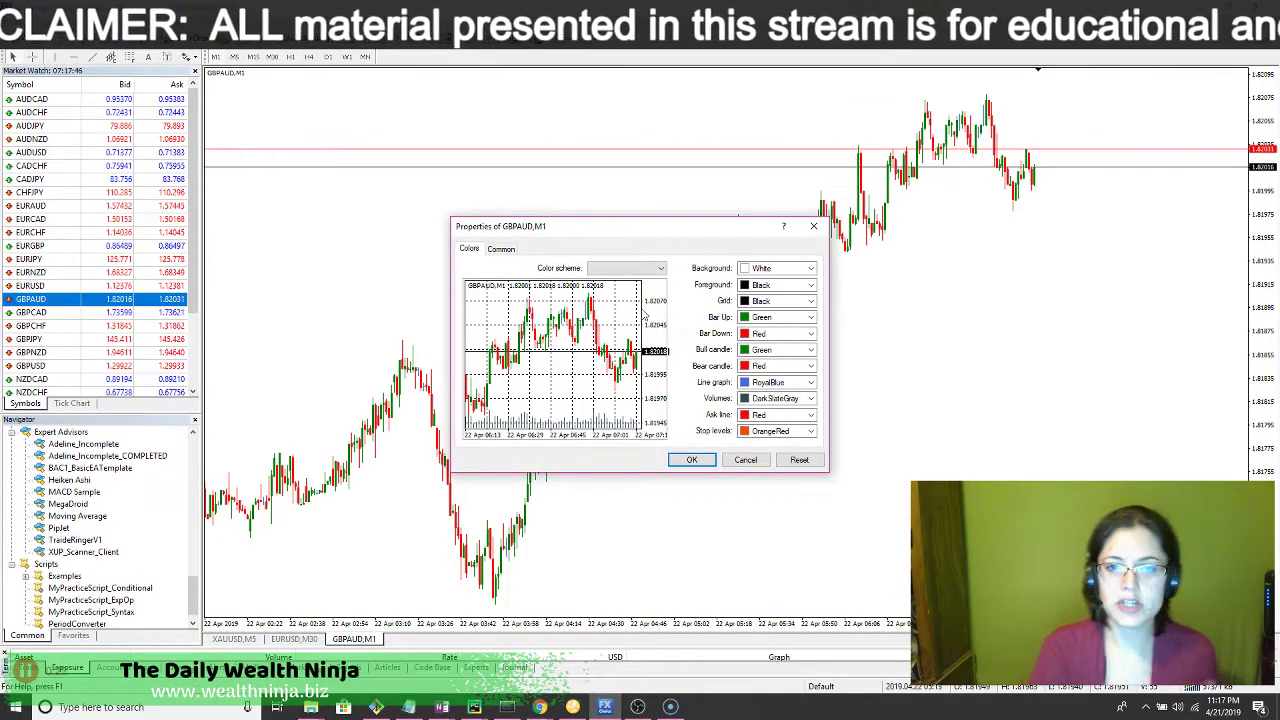
left_click(650, 268)
left_click(645, 300)
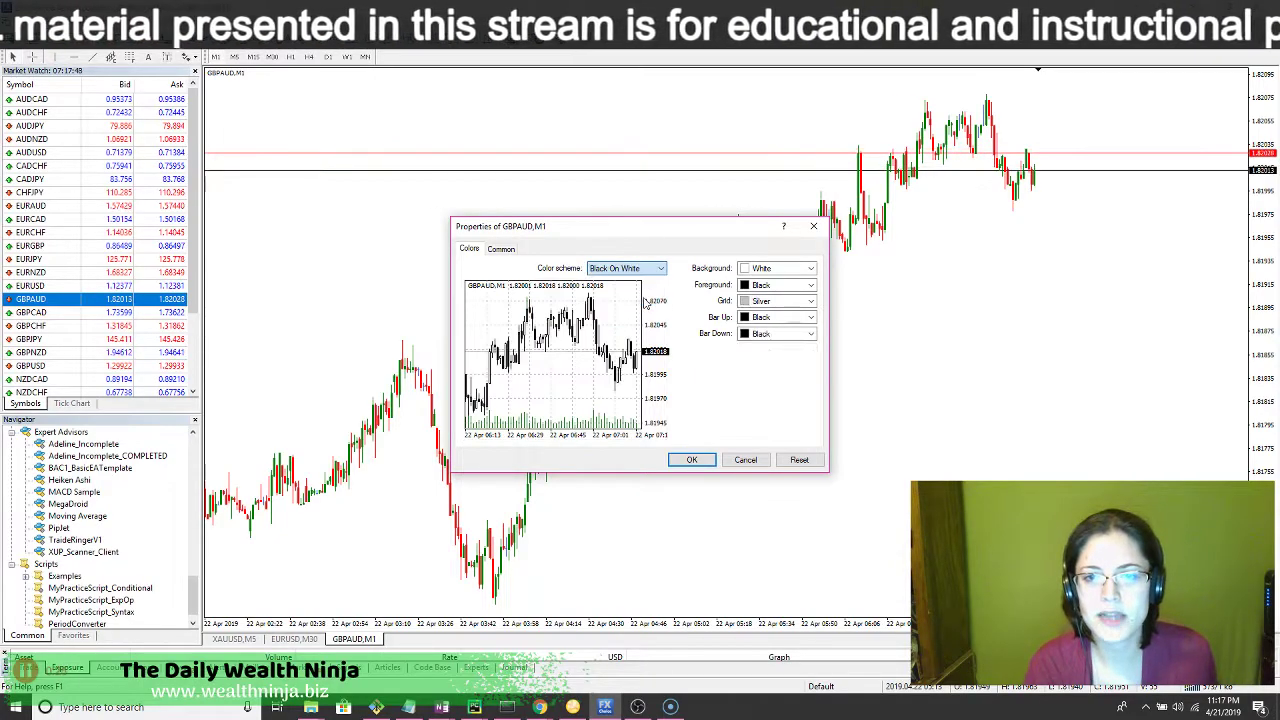
left_click(640, 268)
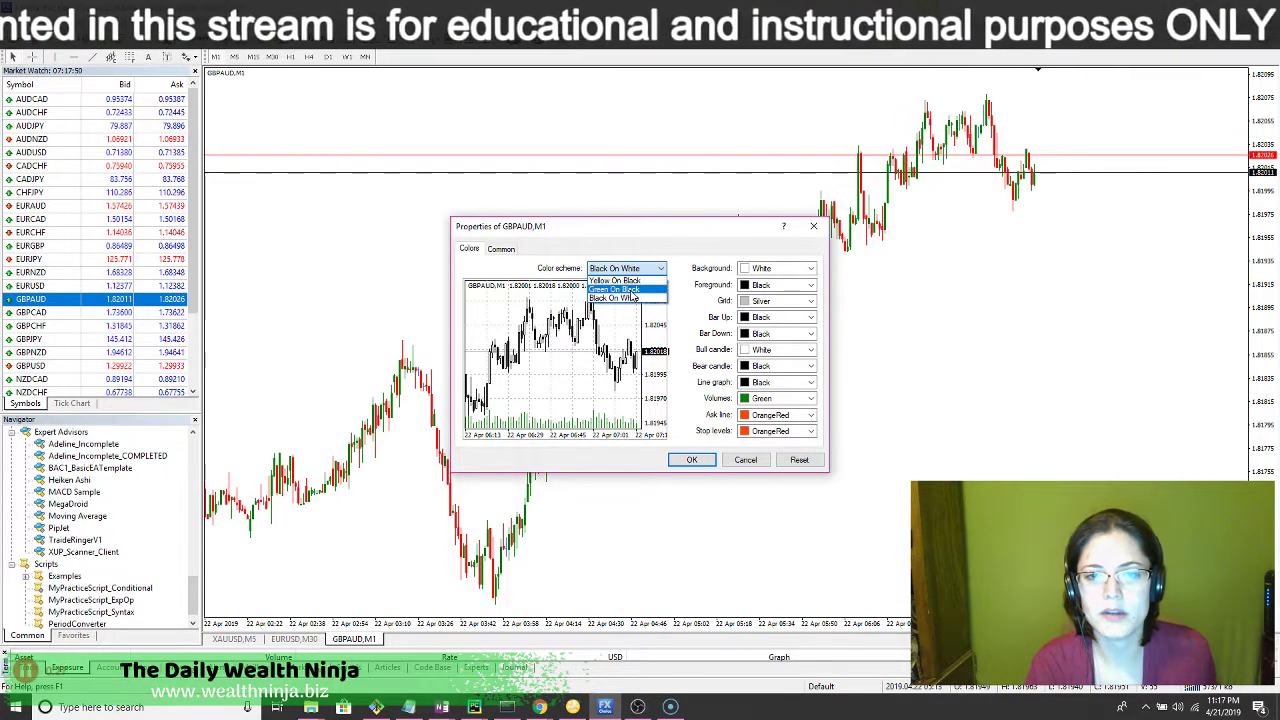
left_click(614, 289)
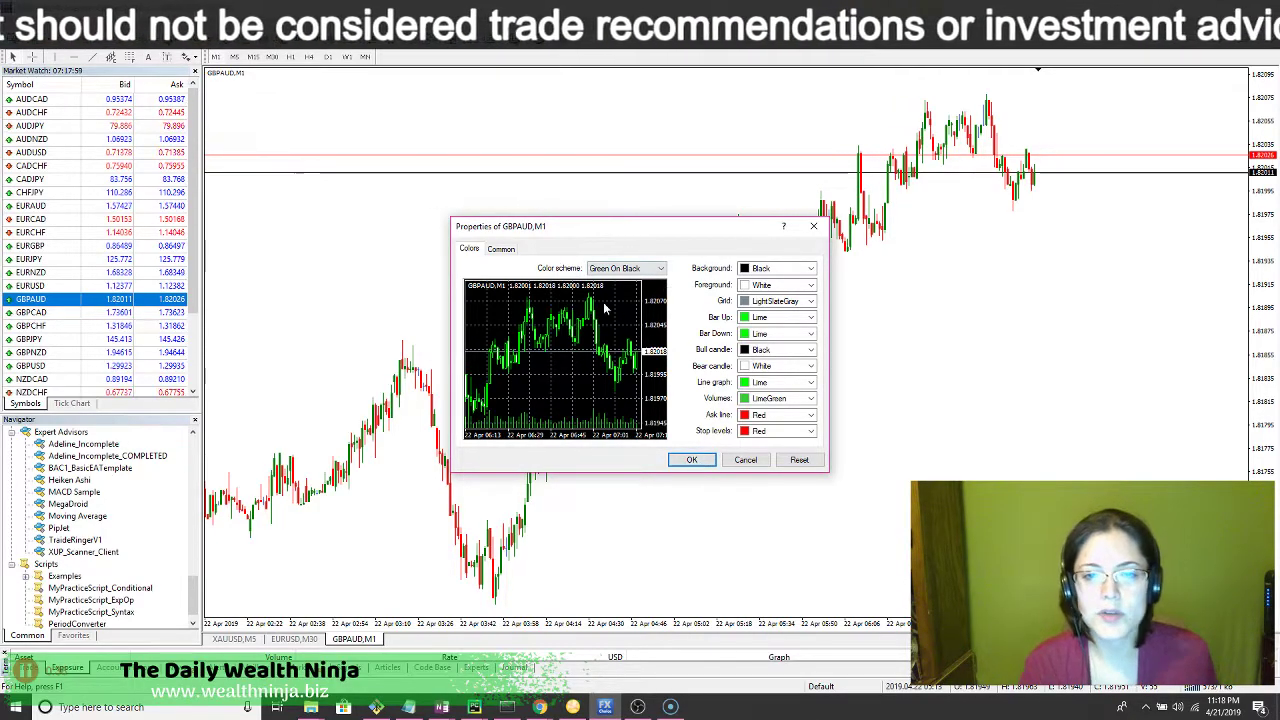
left_click(691, 459)
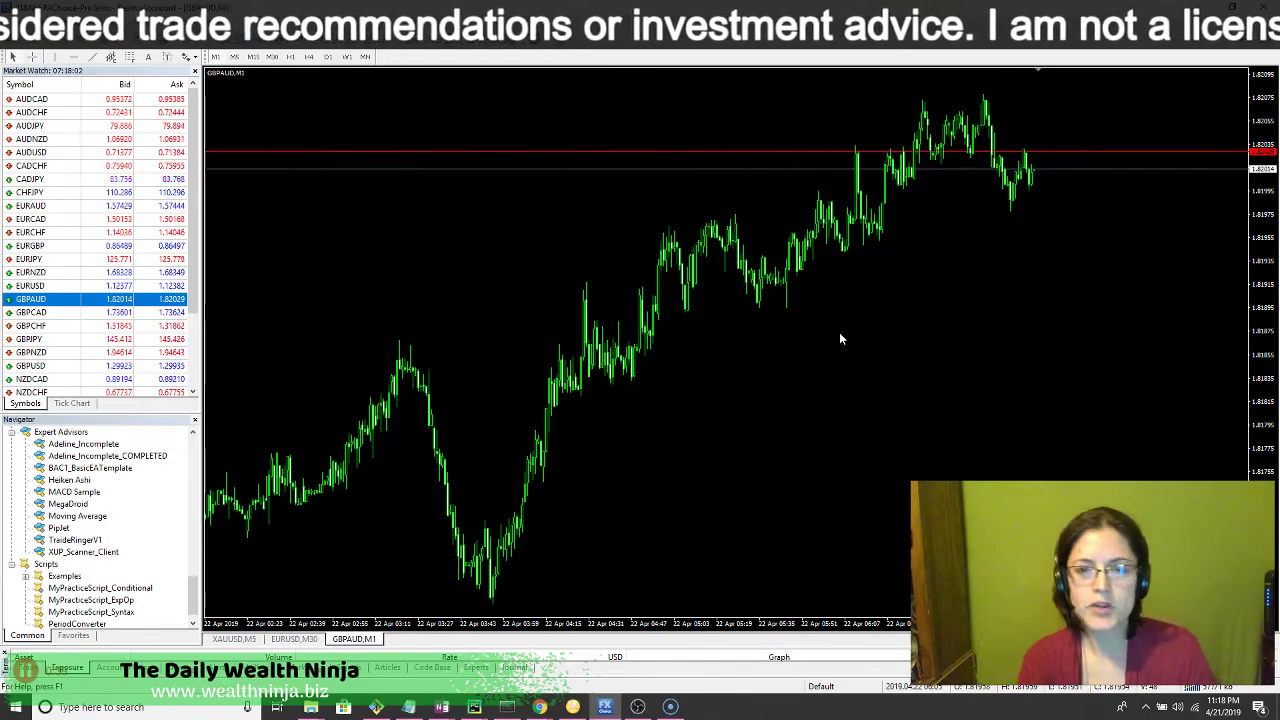
Step: Zoom the chart in and draw red screen-pen arrows at the peak and upper candles
key("plus")
key("plus")
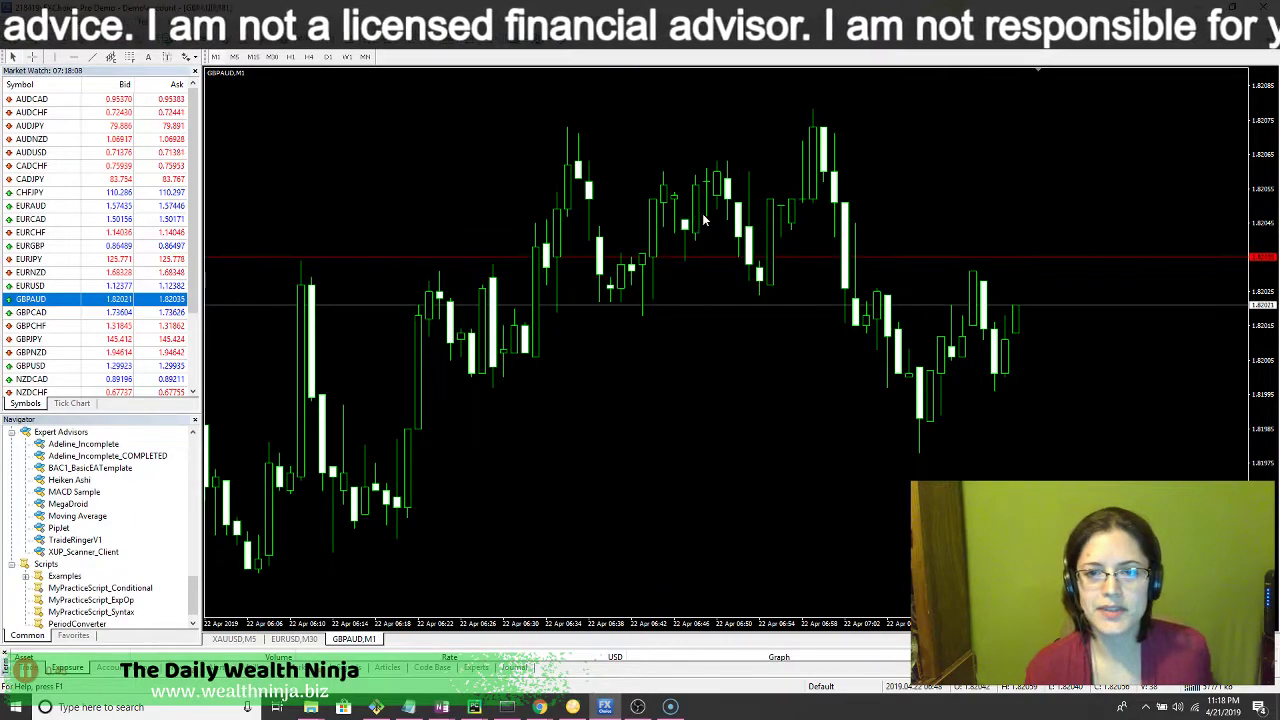
key("ctrl+2")
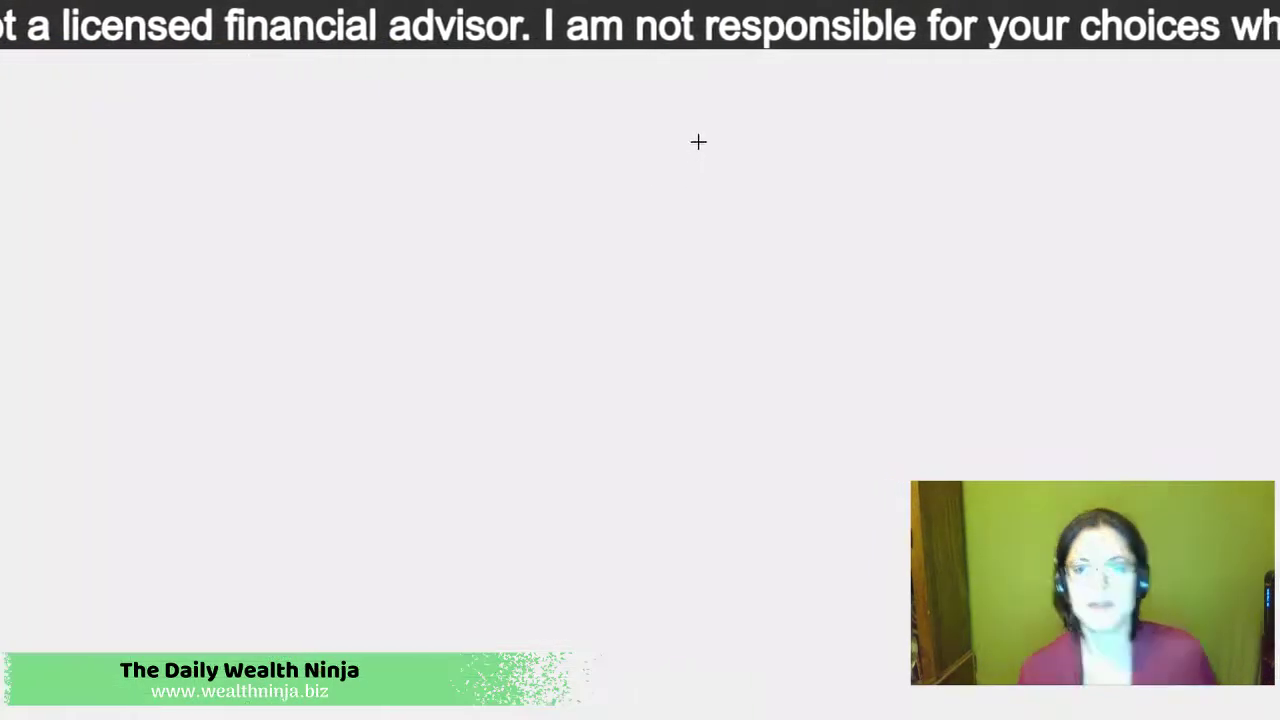
mouse_move(730, 110)
left_mouse_down()
mouse_move(708, 153)
mouse_move(731, 147)
left_mouse_up()
left_click_drag(628, 355, 718, 236)
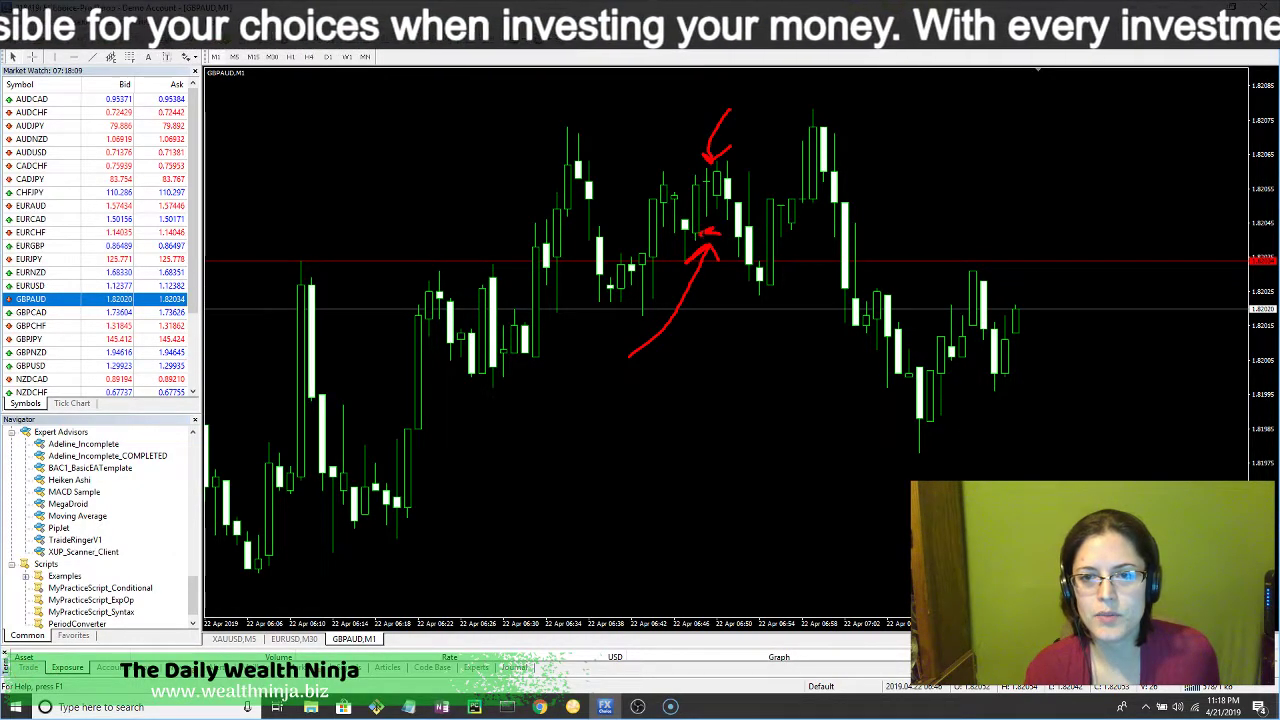
mouse_move(668, 187)
left_mouse_down()
mouse_move(690, 188)
mouse_move(701, 164)
left_mouse_up()
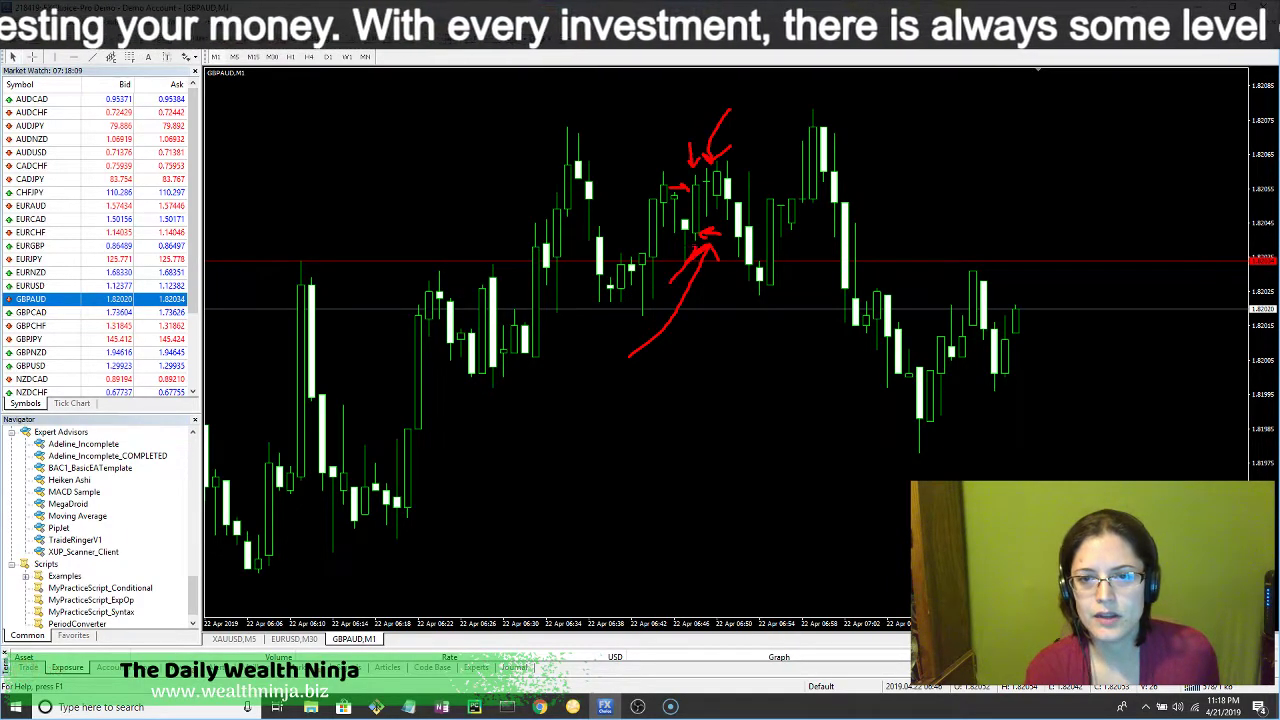
Step: Erase the annotations, then draw and erase one more arrow at the highest candle
key("Escape")
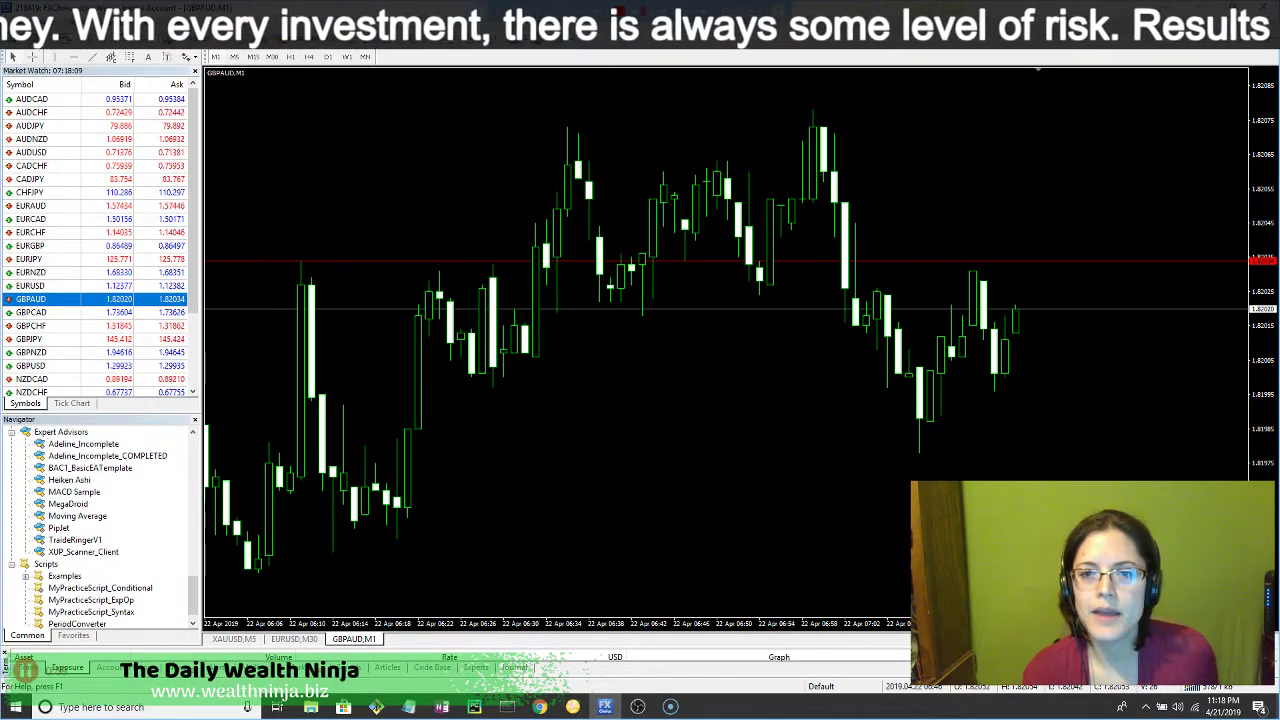
mouse_move(880, 97)
left_mouse_down()
mouse_move(831, 116)
mouse_move(841, 124)
left_mouse_up()
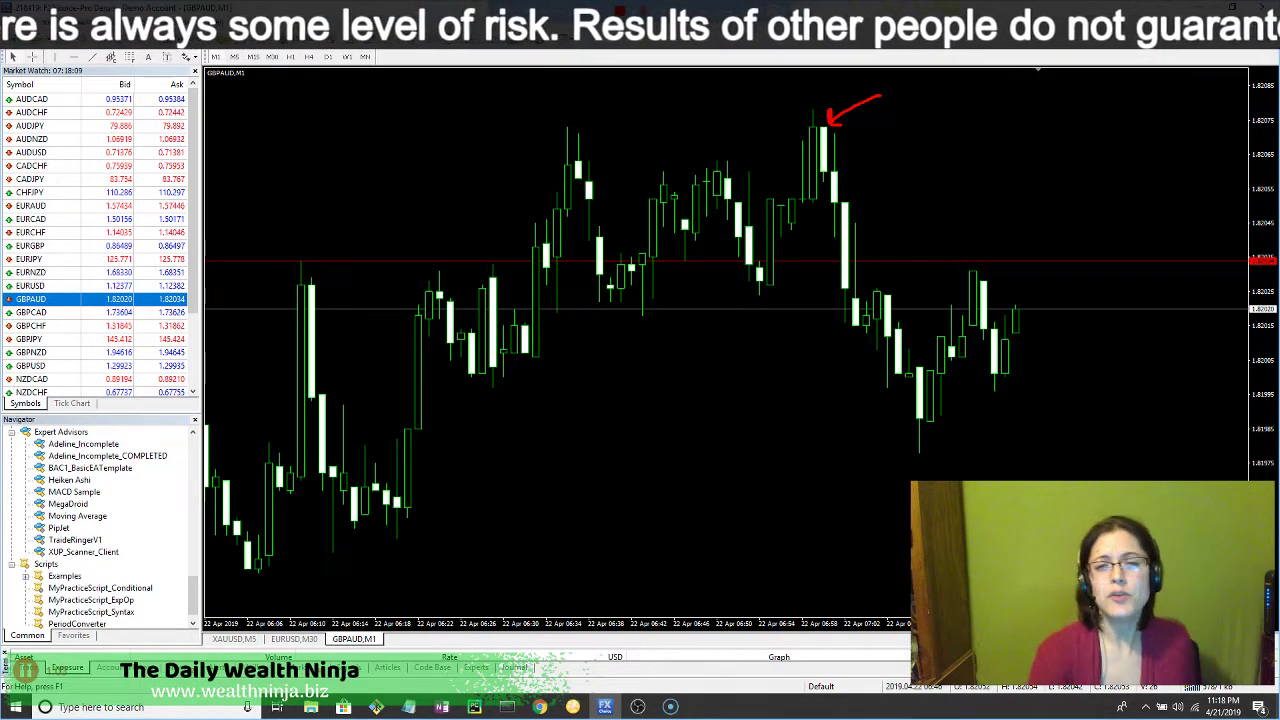
key("Escape")
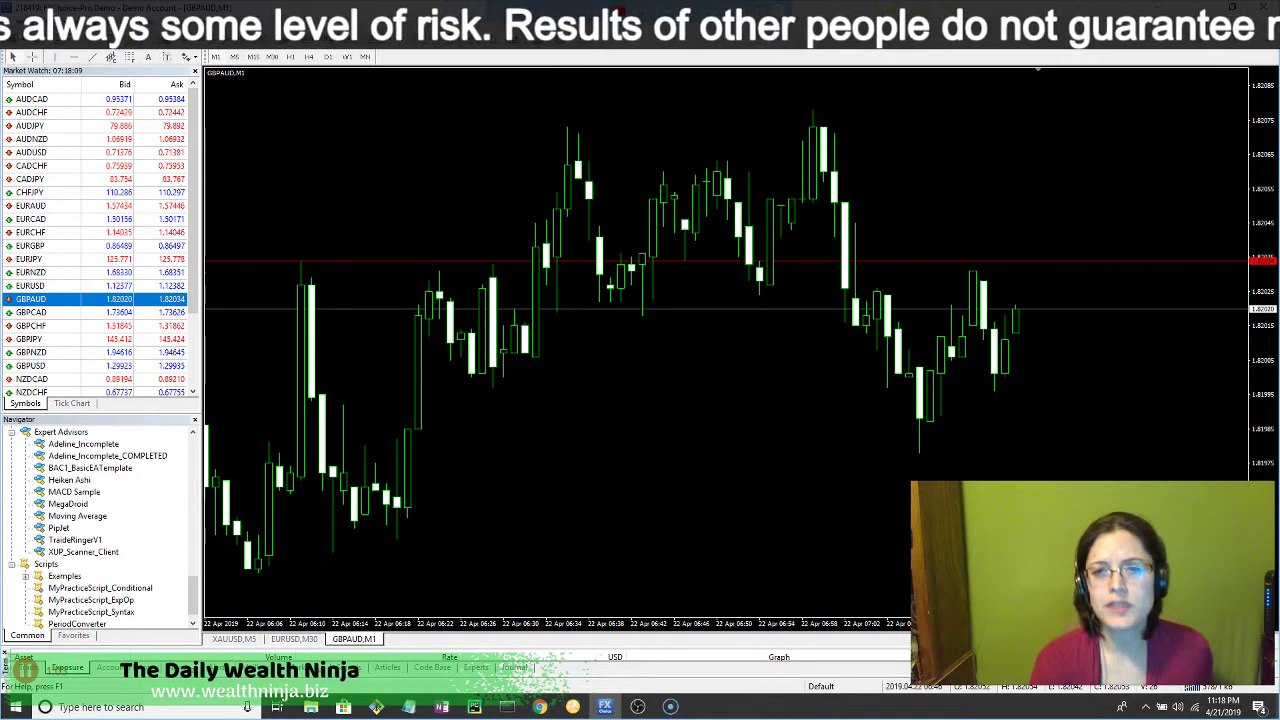
right_click(717, 103)
Step: In chart Properties Colors, try the grid set to None, then to DarkGreen
left_click(757, 370)
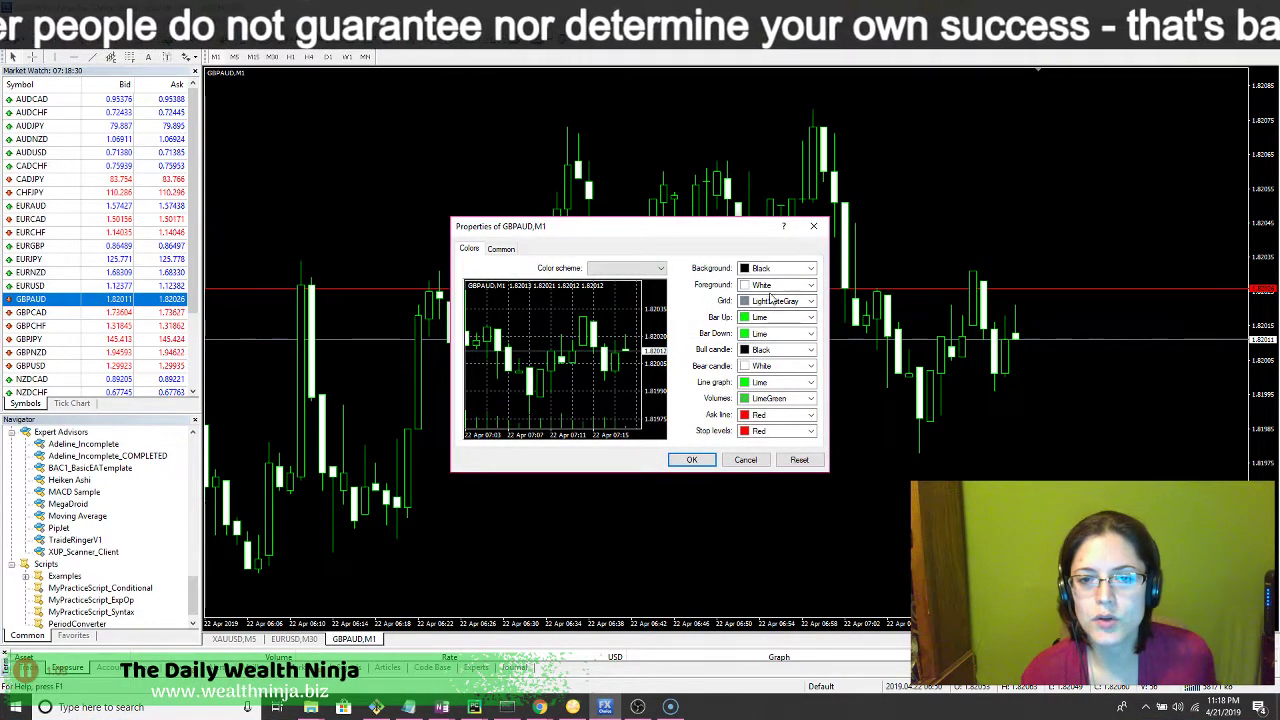
left_click(808, 301)
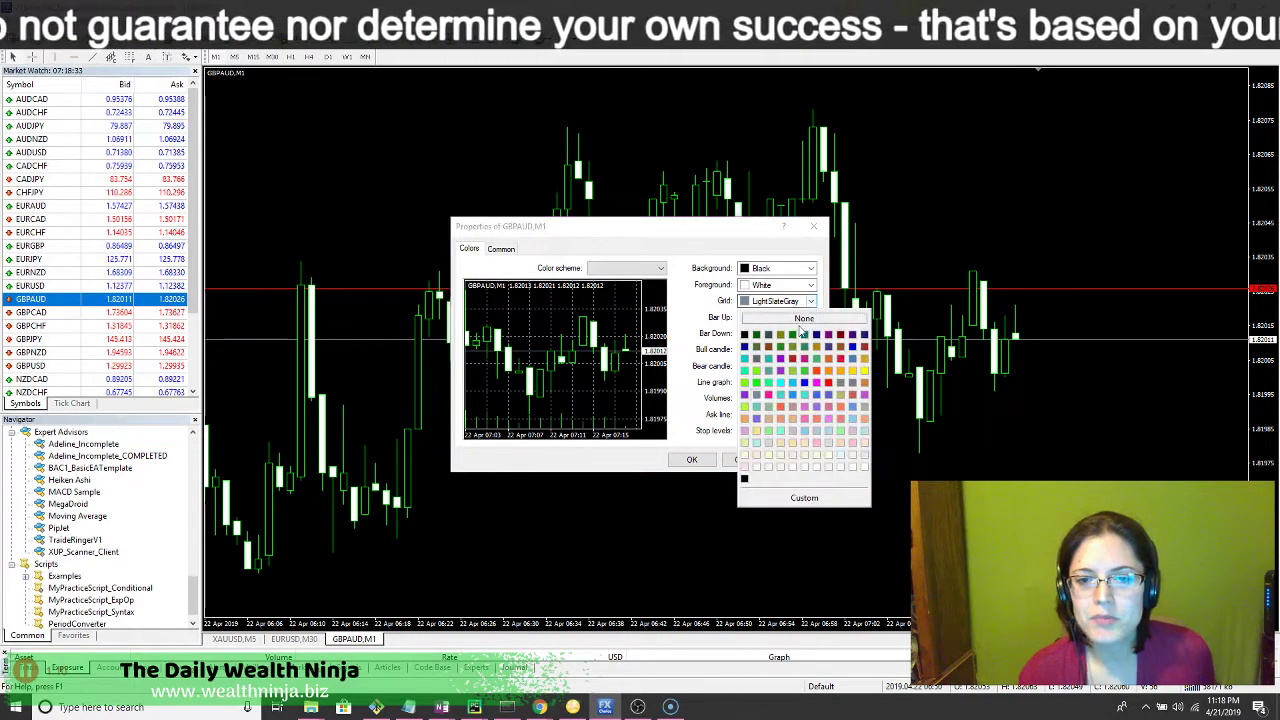
left_click(745, 480)
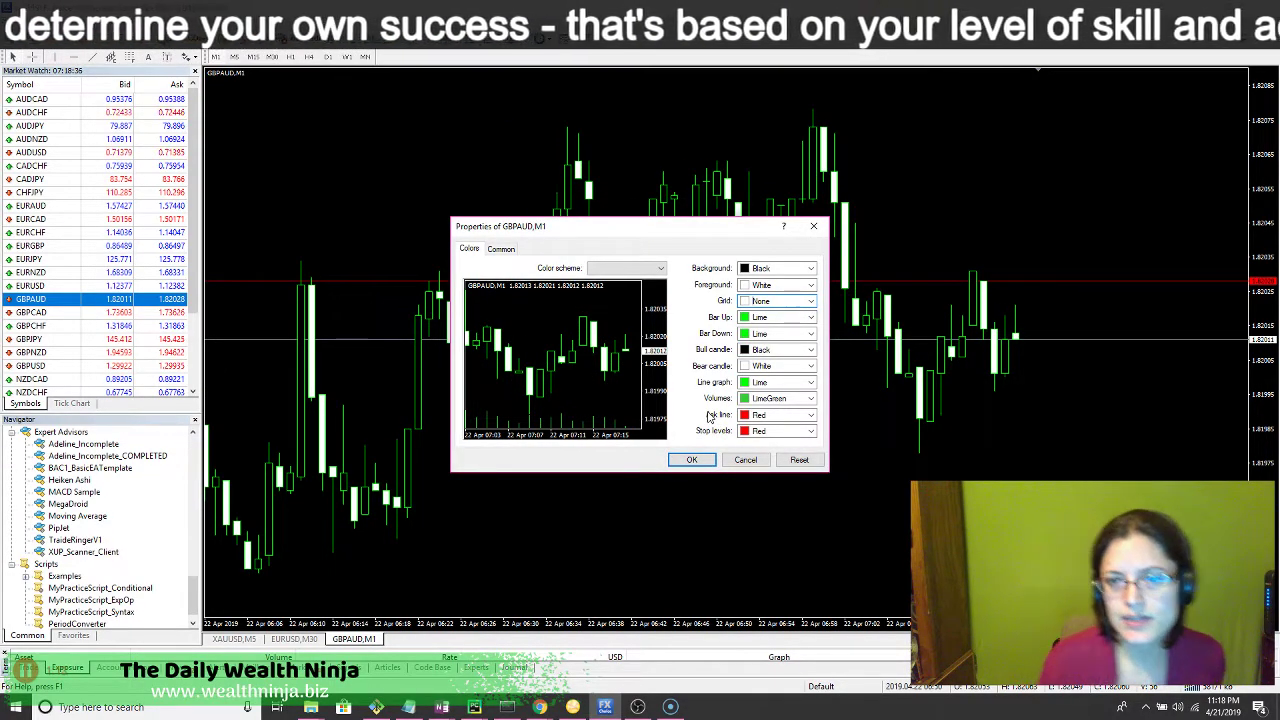
left_click(810, 302)
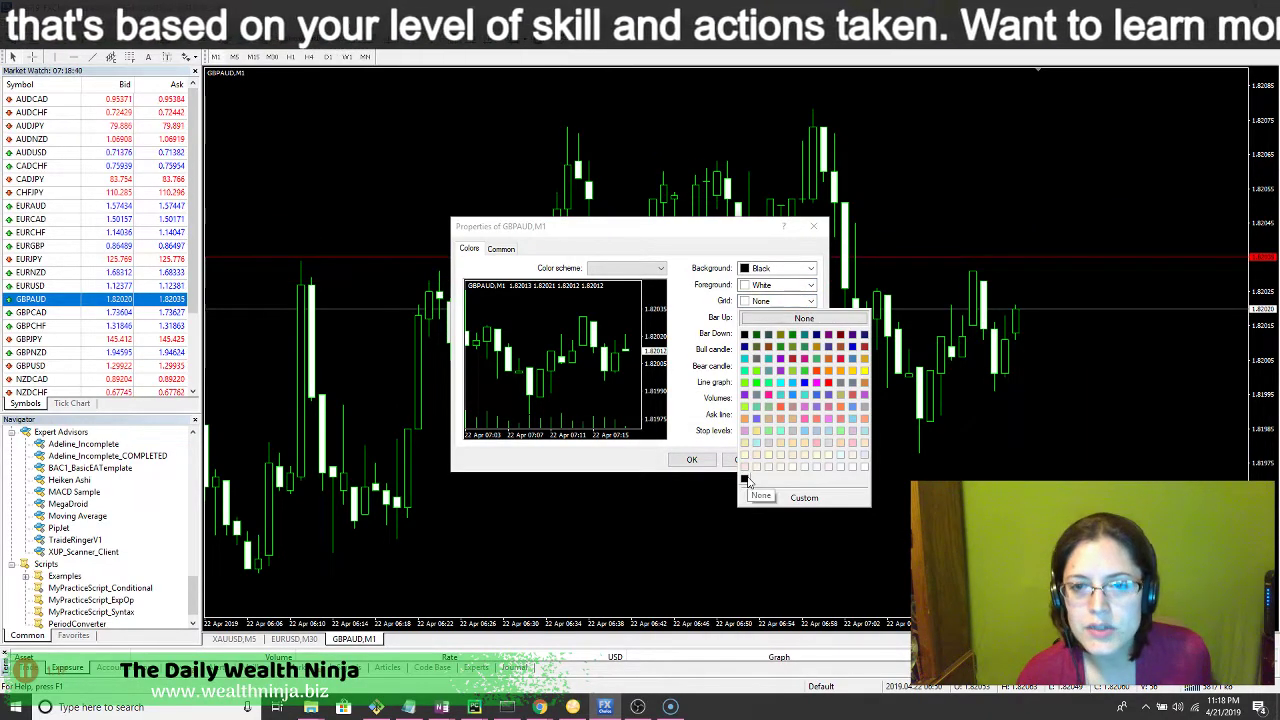
left_click(756, 335)
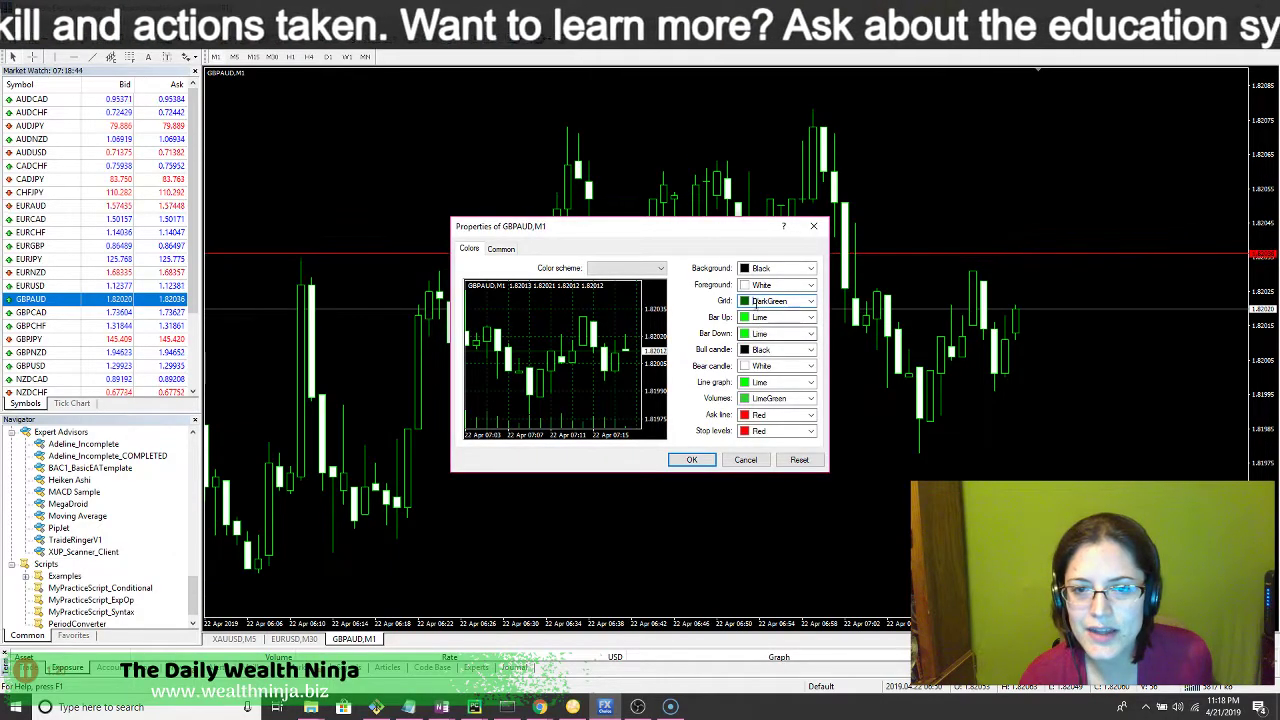
left_click(811, 304)
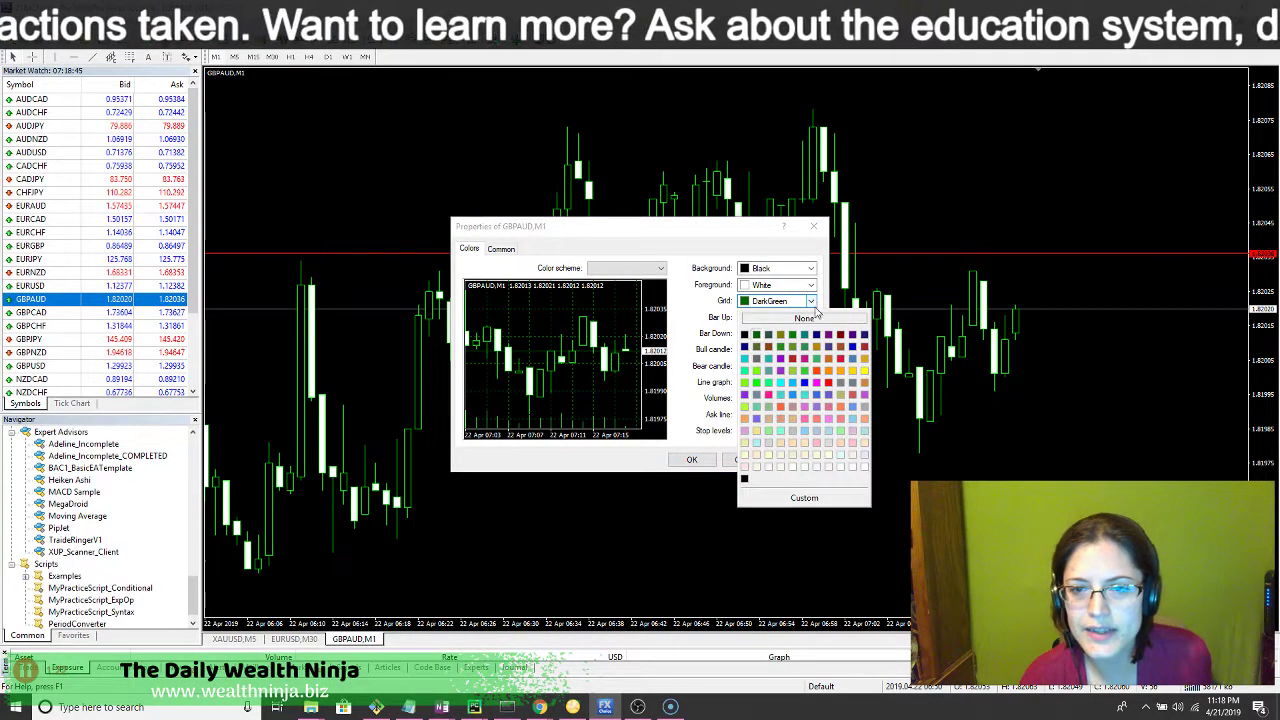
Step: Give the grid a custom dark grey (59,59,59), starting from black and raising Lum
left_click(770, 497)
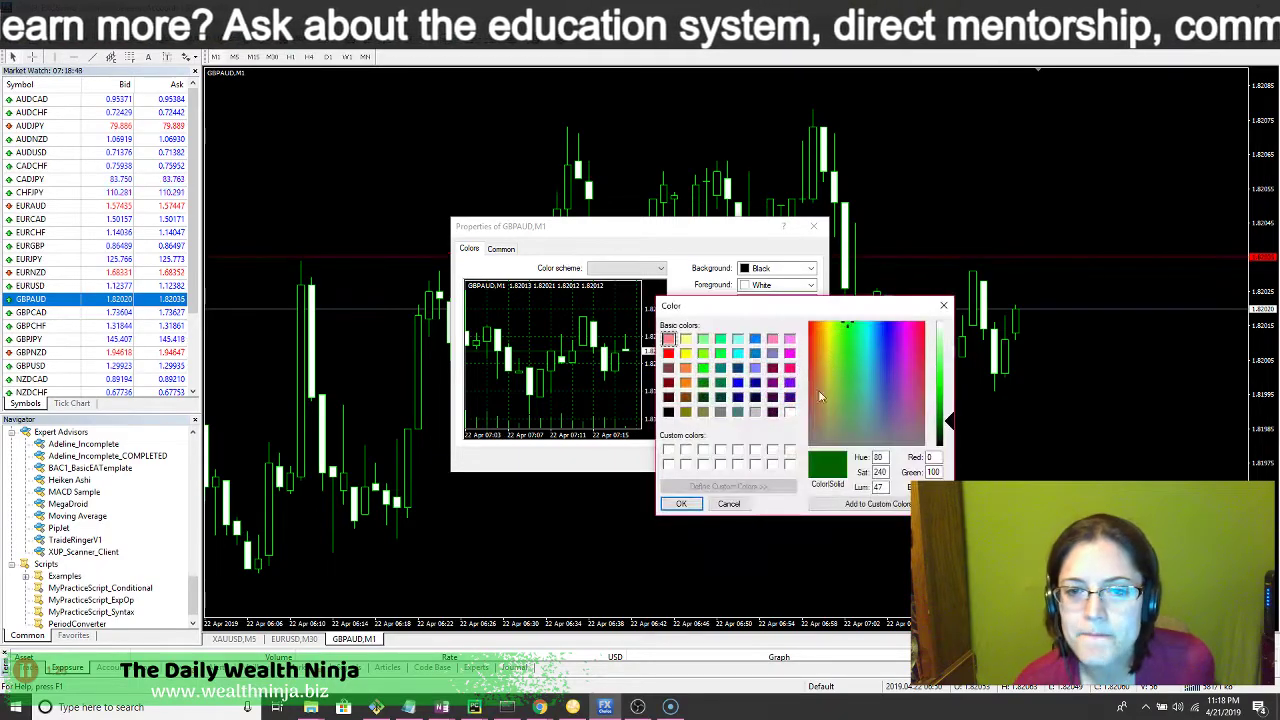
left_click(668, 412)
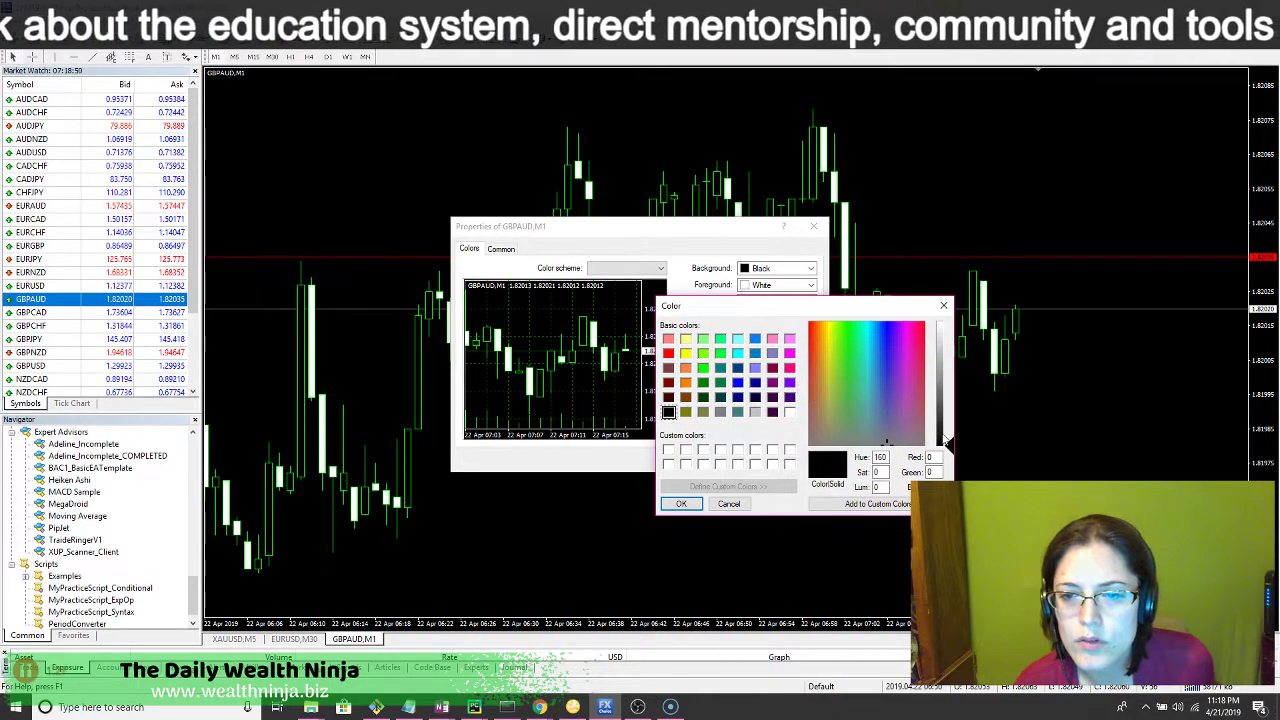
left_click_drag(948, 444, 947, 418)
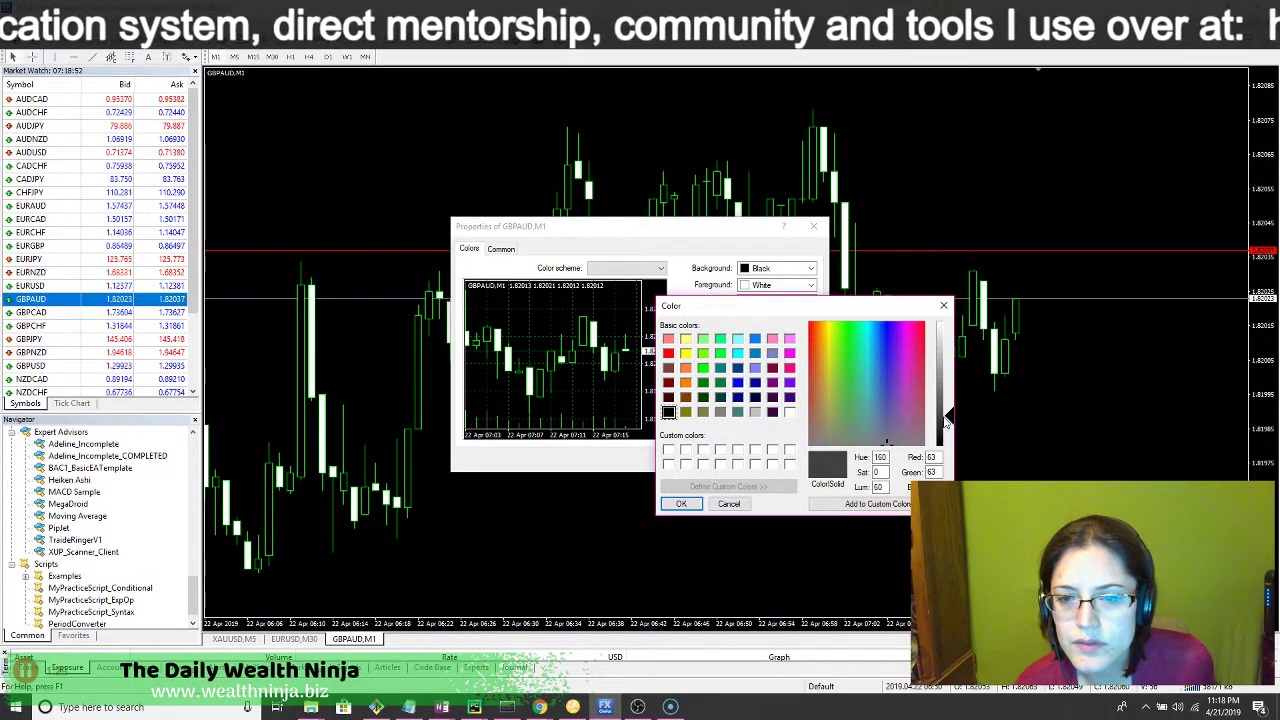
left_click(703, 250)
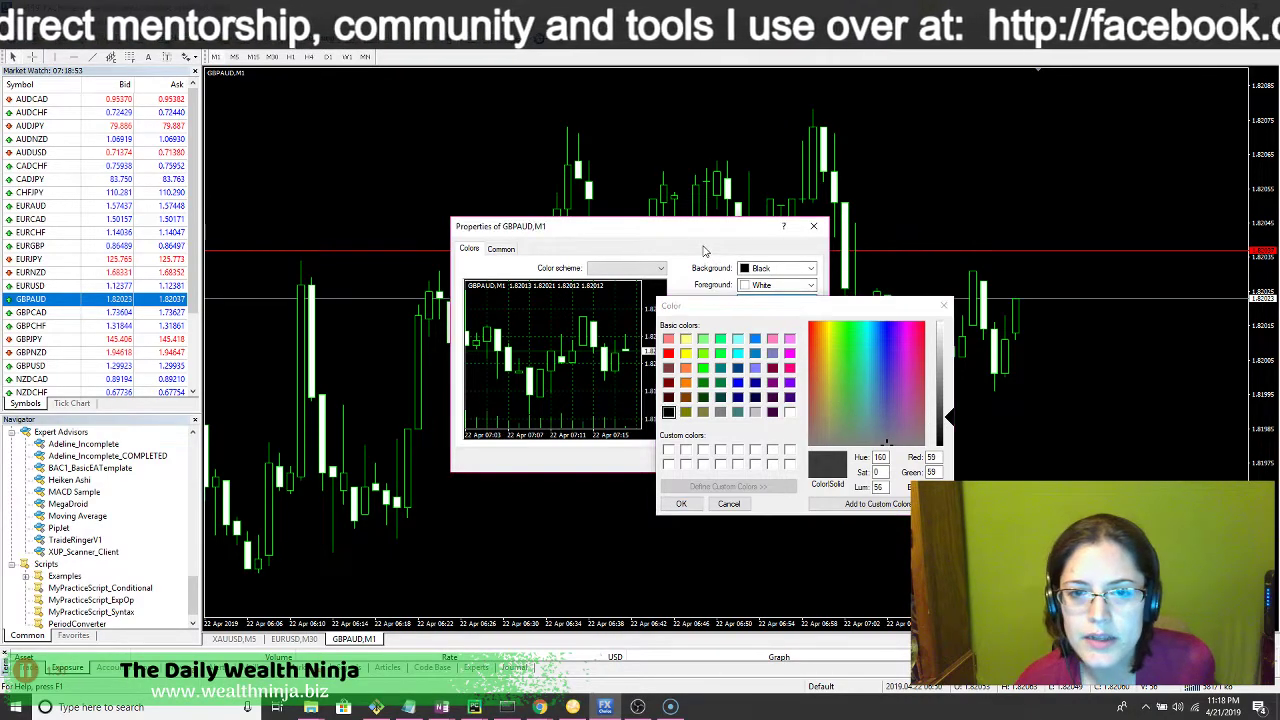
left_click(681, 503)
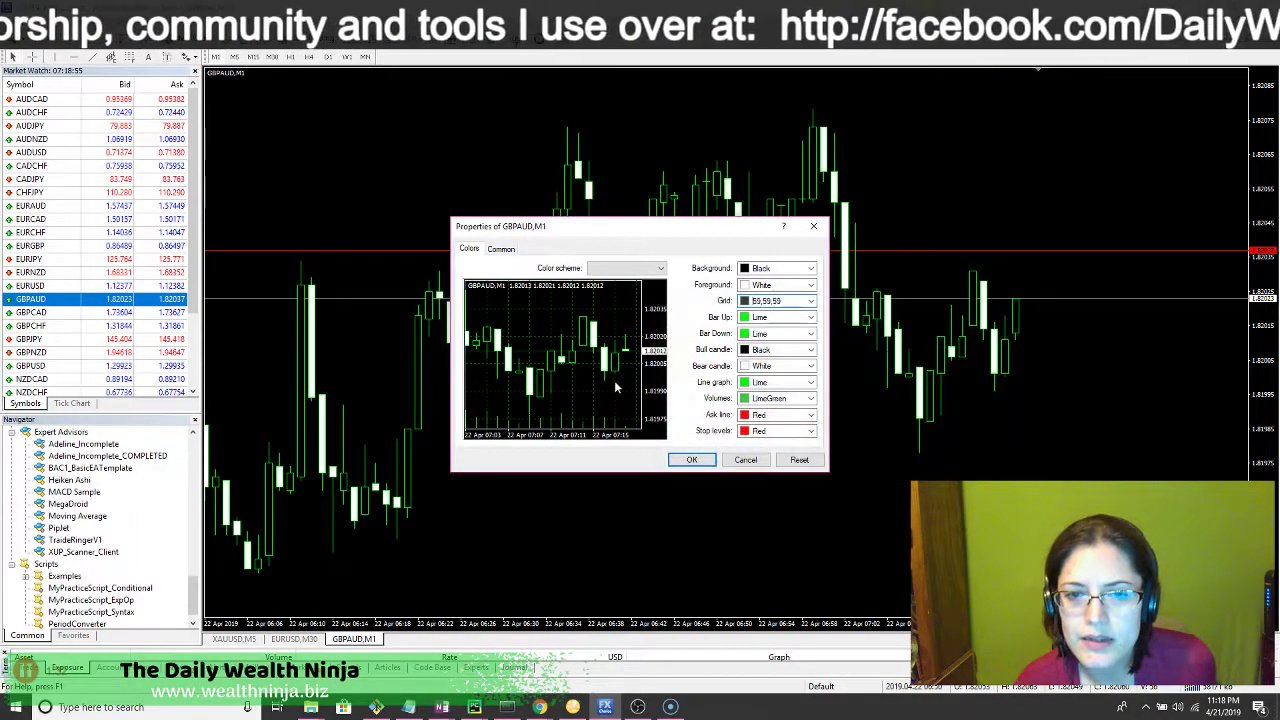
left_click(690, 464)
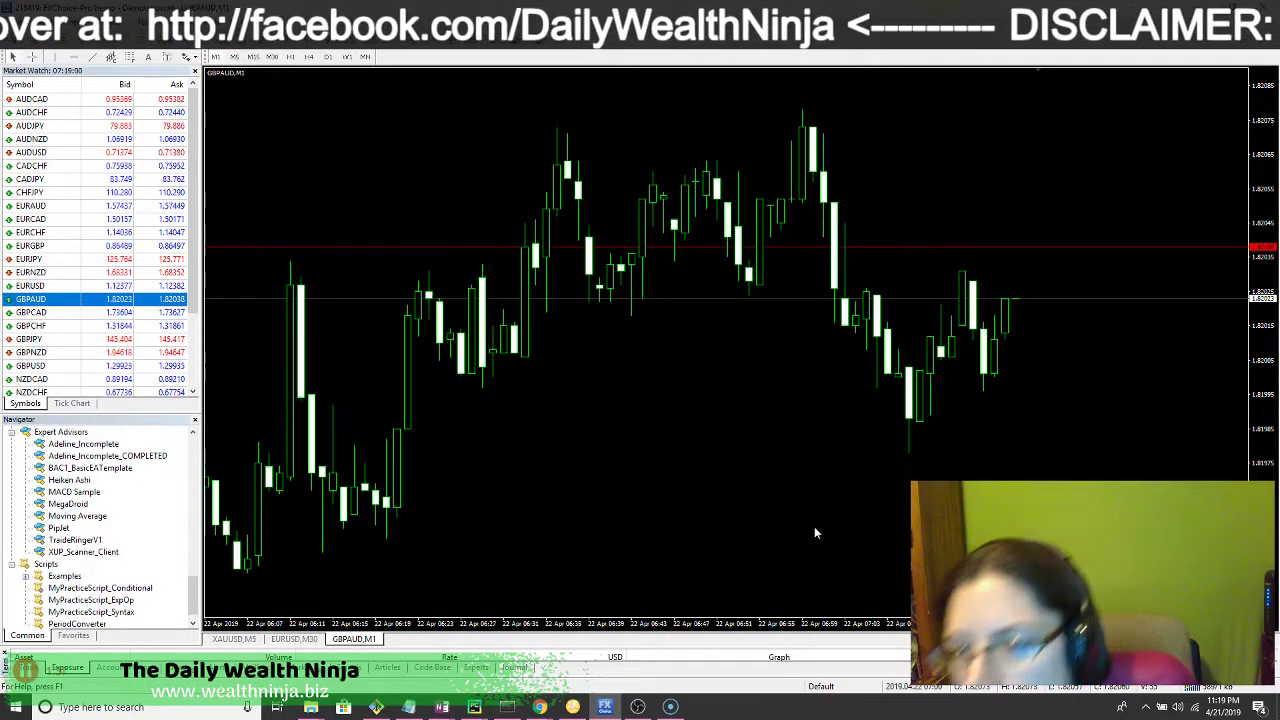
Step: Set both Bar Down and Bear candle to Red in the chart's Colors properties
right_click(730, 385)
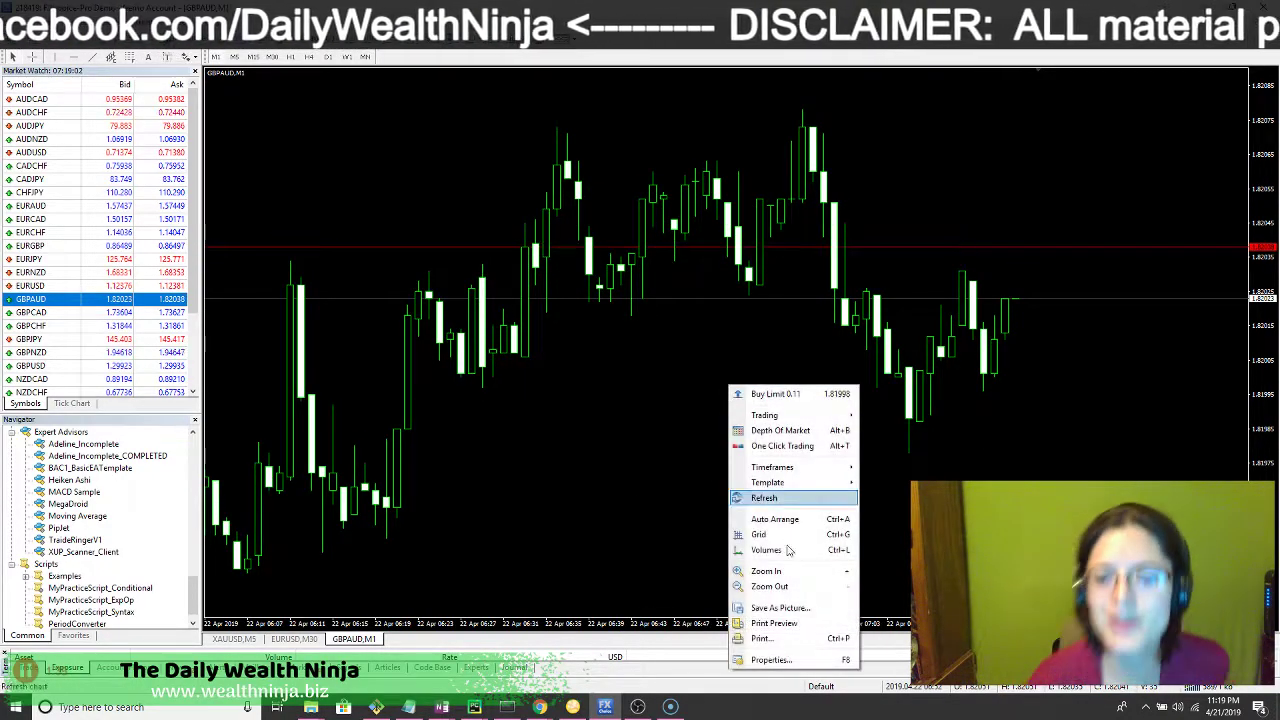
left_click(790, 656)
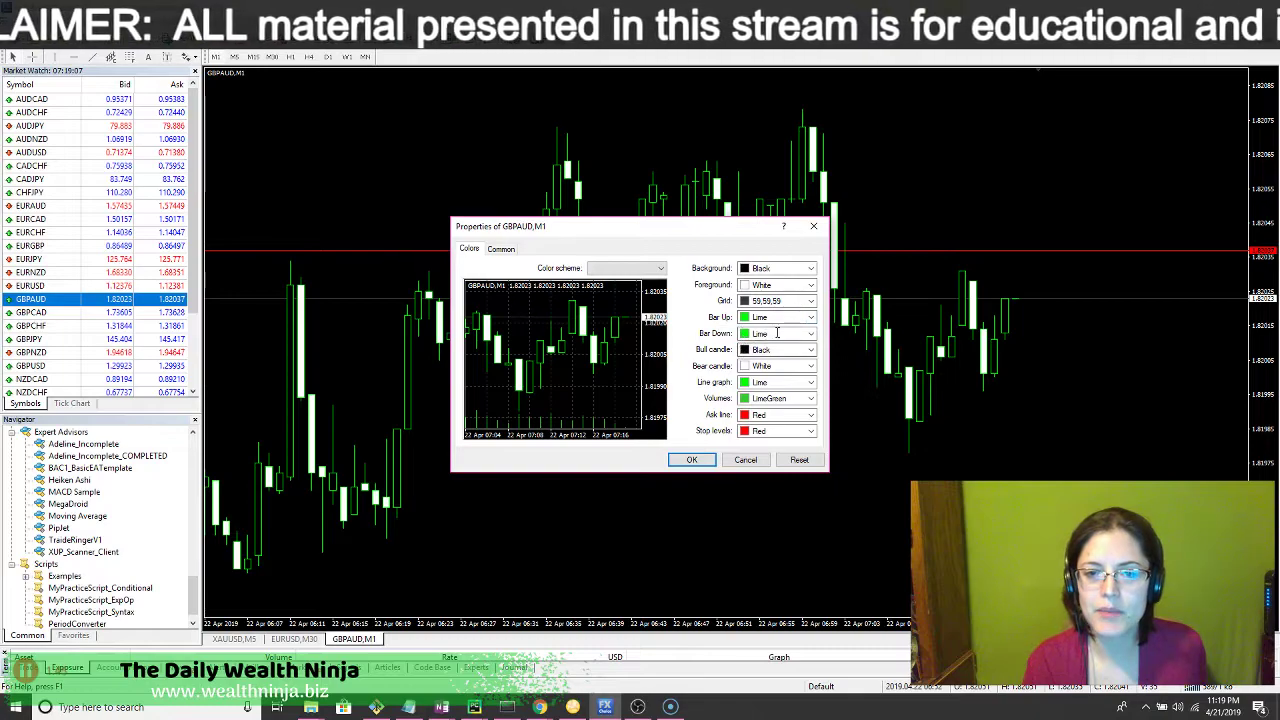
left_click(811, 336)
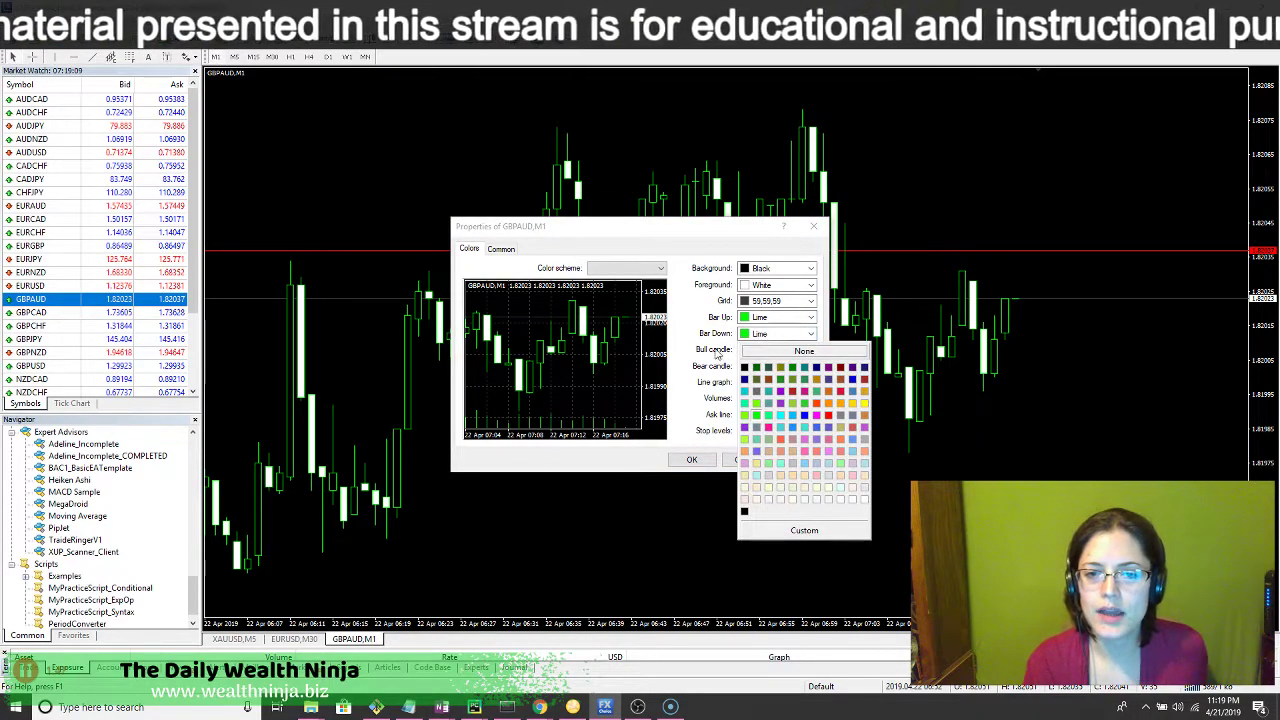
left_click(828, 415)
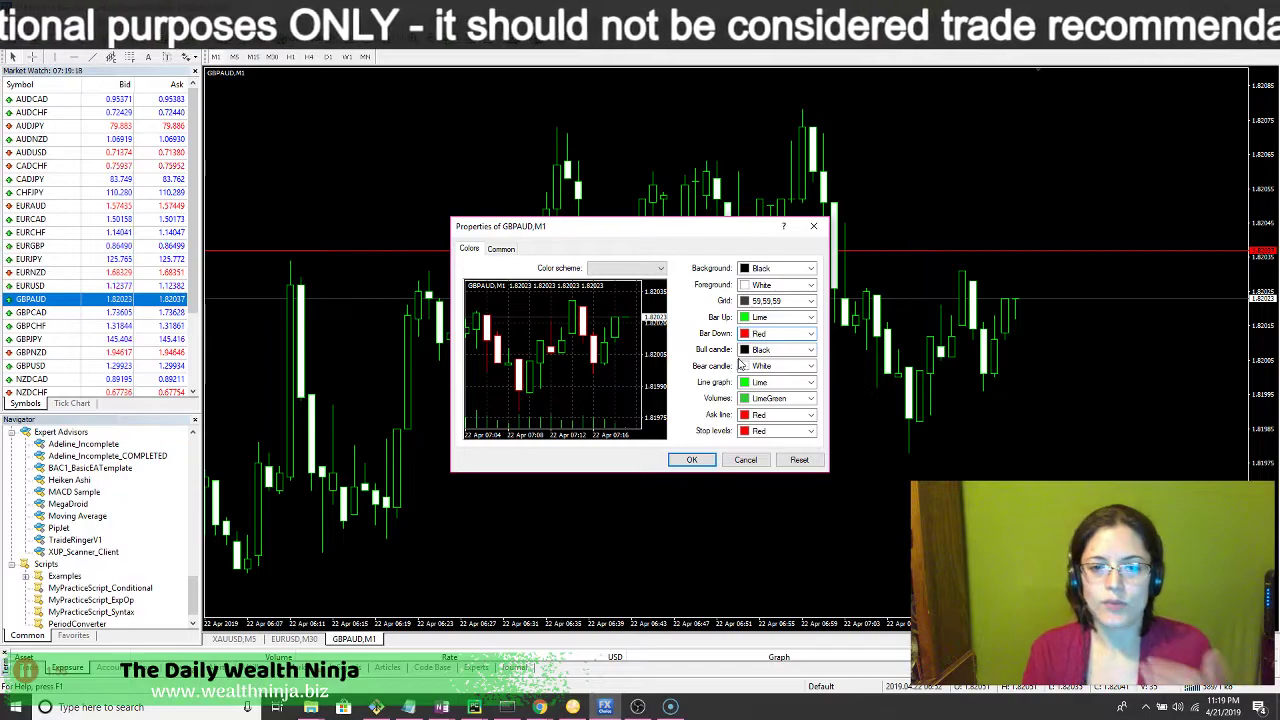
left_click(796, 366)
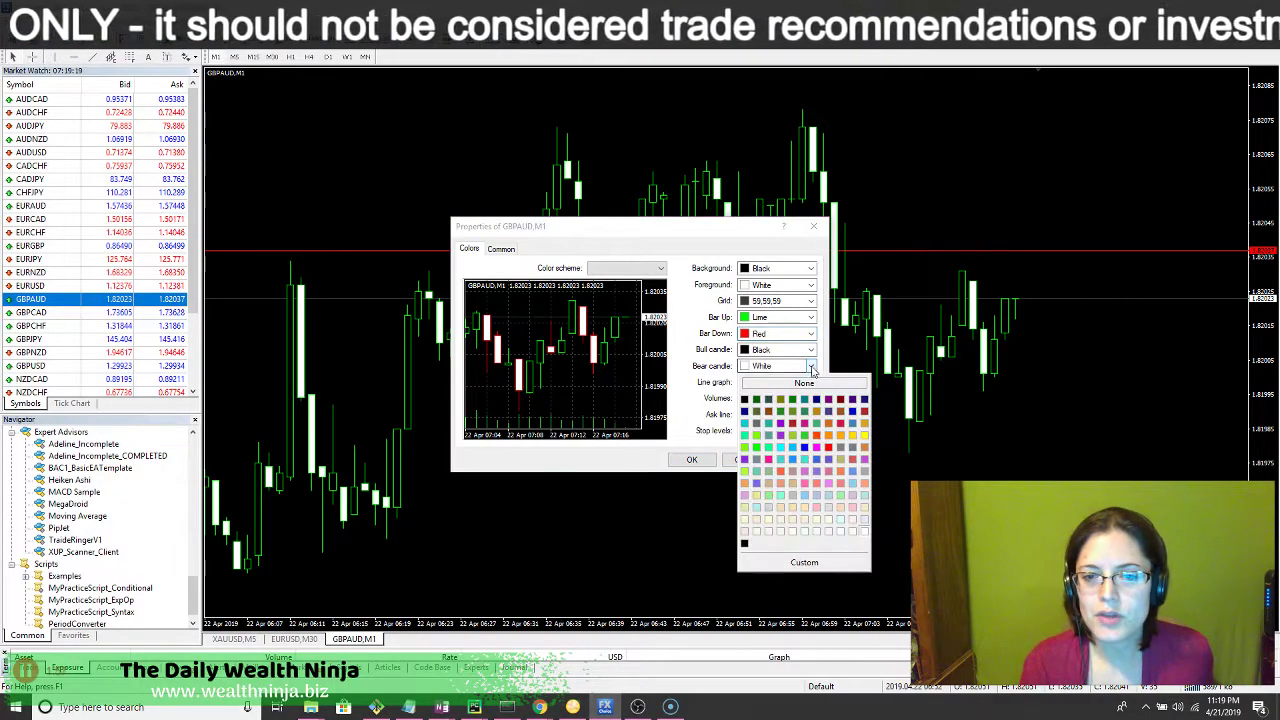
left_click(828, 447)
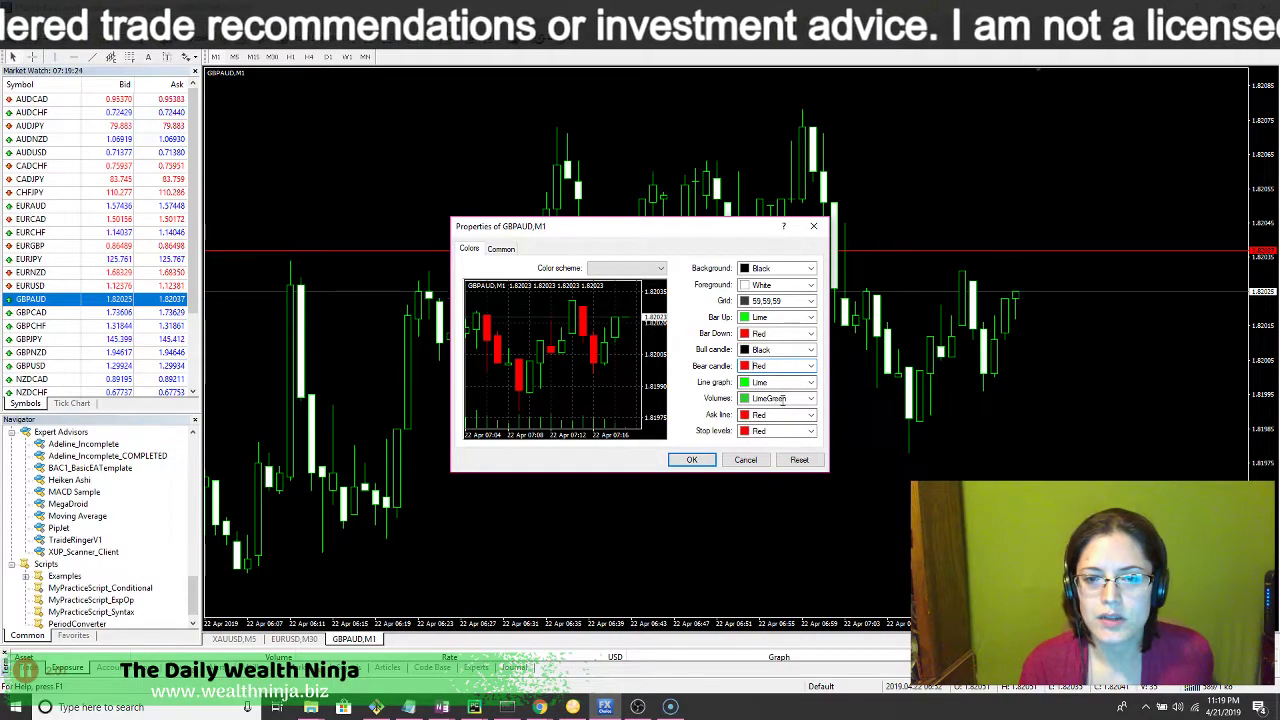
left_click(689, 460)
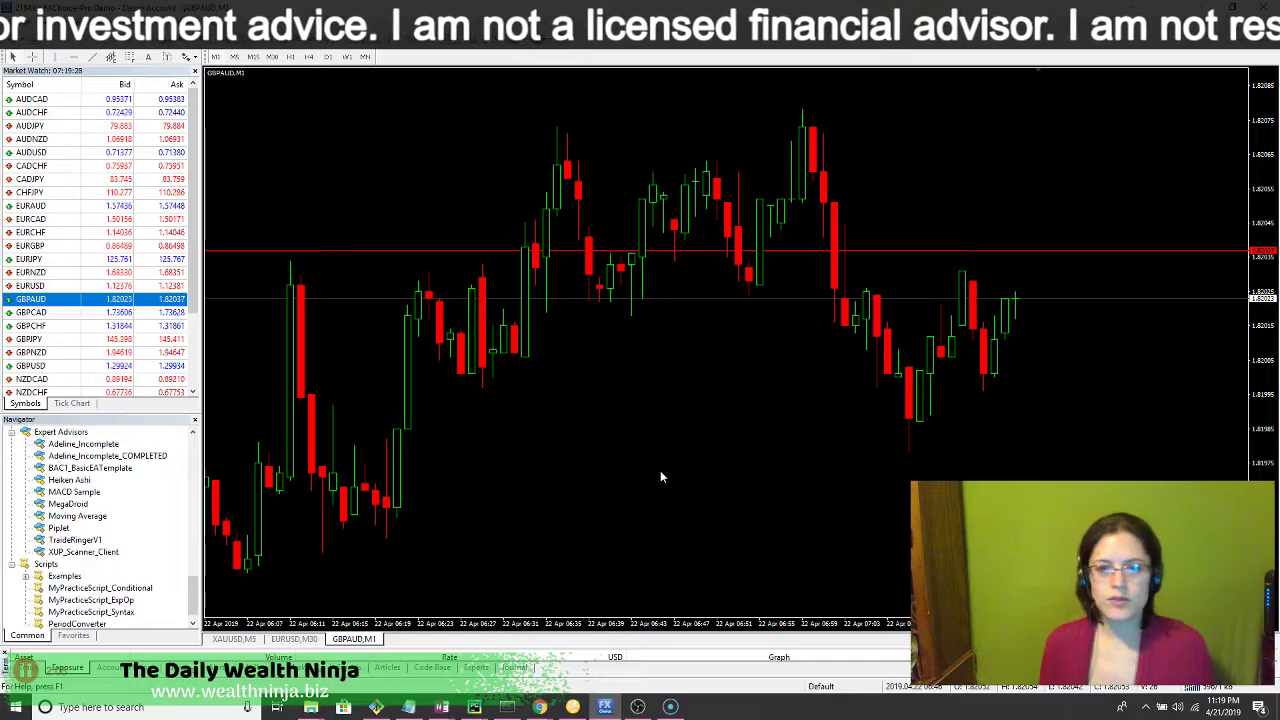
Step: Enable Show OHLC on the Common tab of chart Properties, leaving grid lines off
right_click(945, 438)
left_click(990, 428)
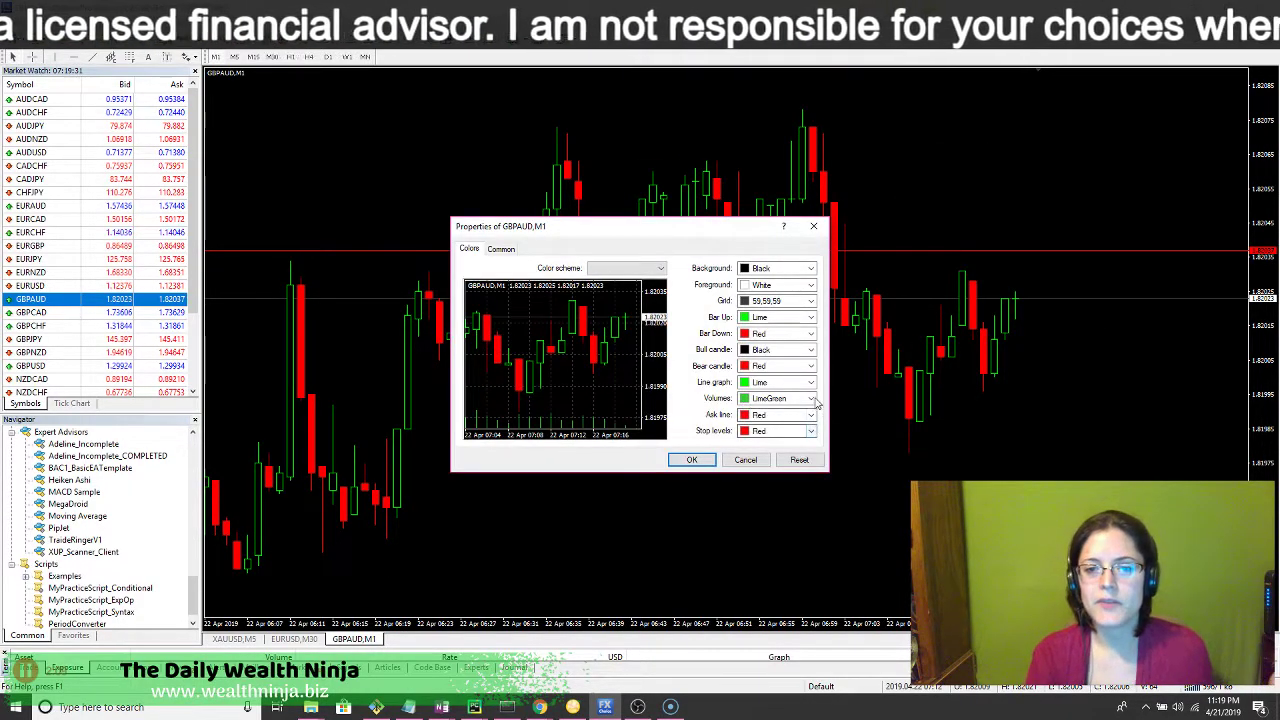
left_click(503, 250)
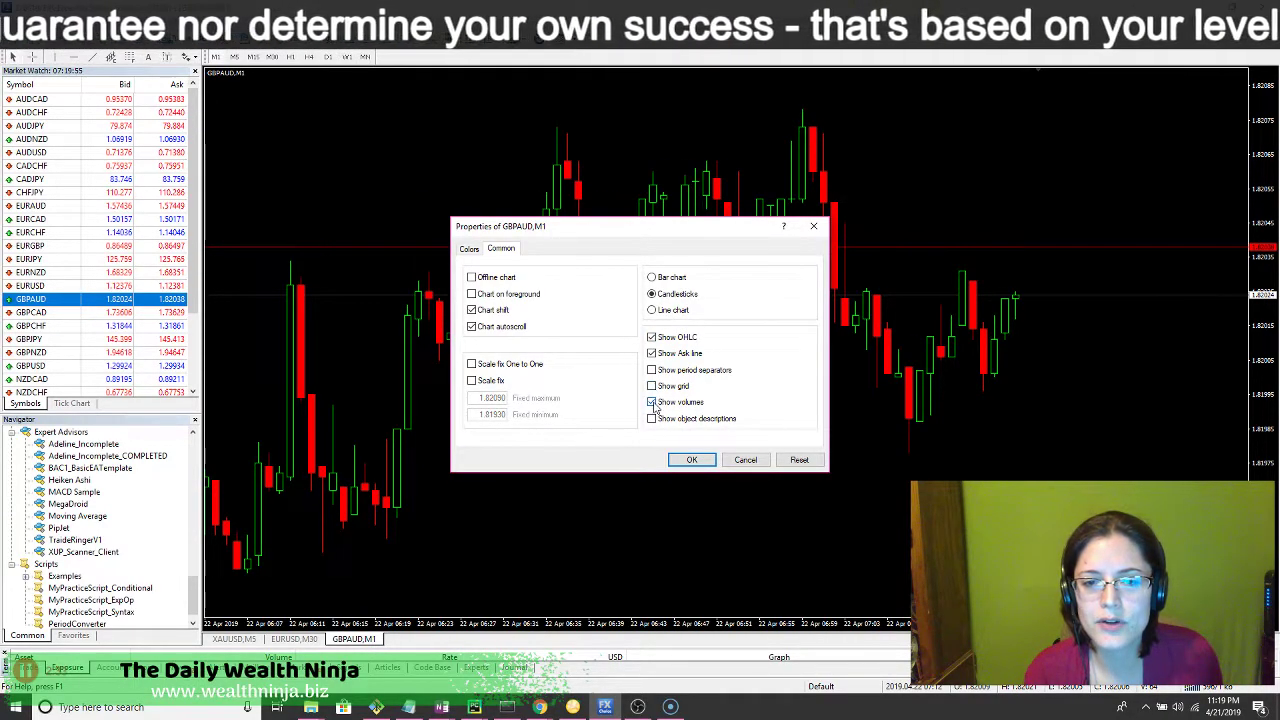
left_click(691, 459)
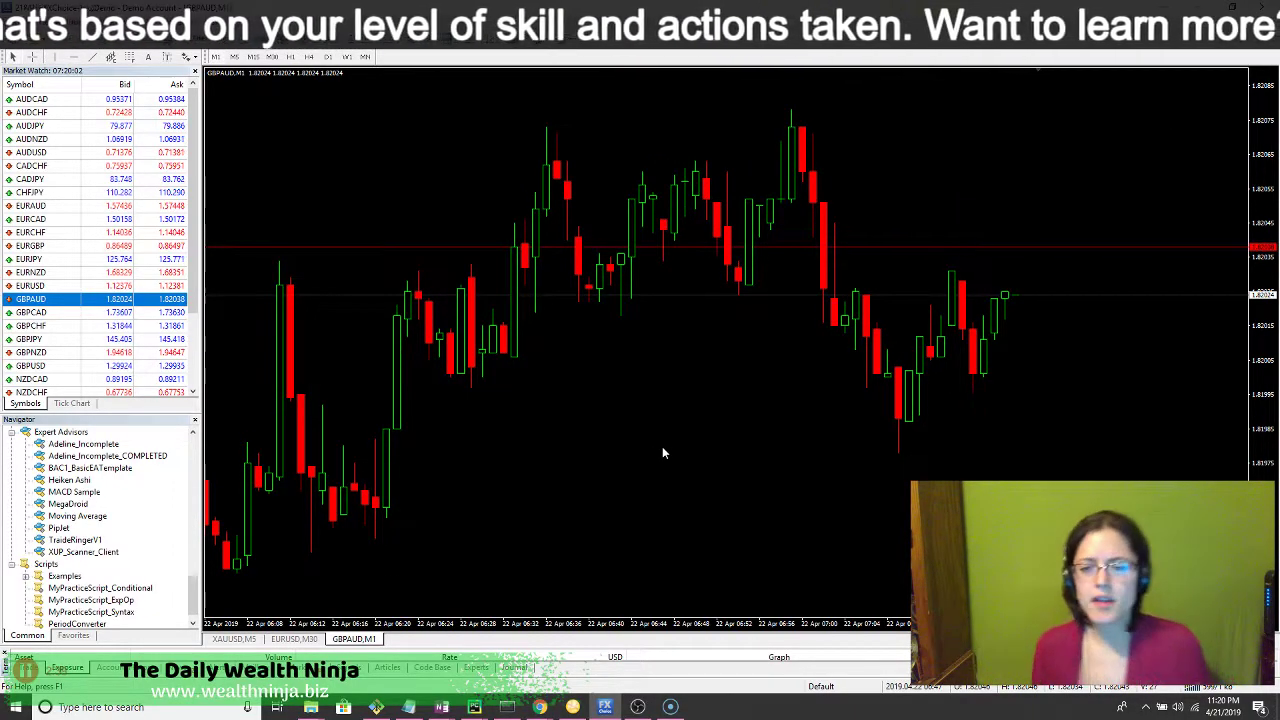
Step: Drag Trend > Bollinger Bands from Navigator onto the chart, keeping period 20 and deviation 2
scroll(98, 512, "up", 10)
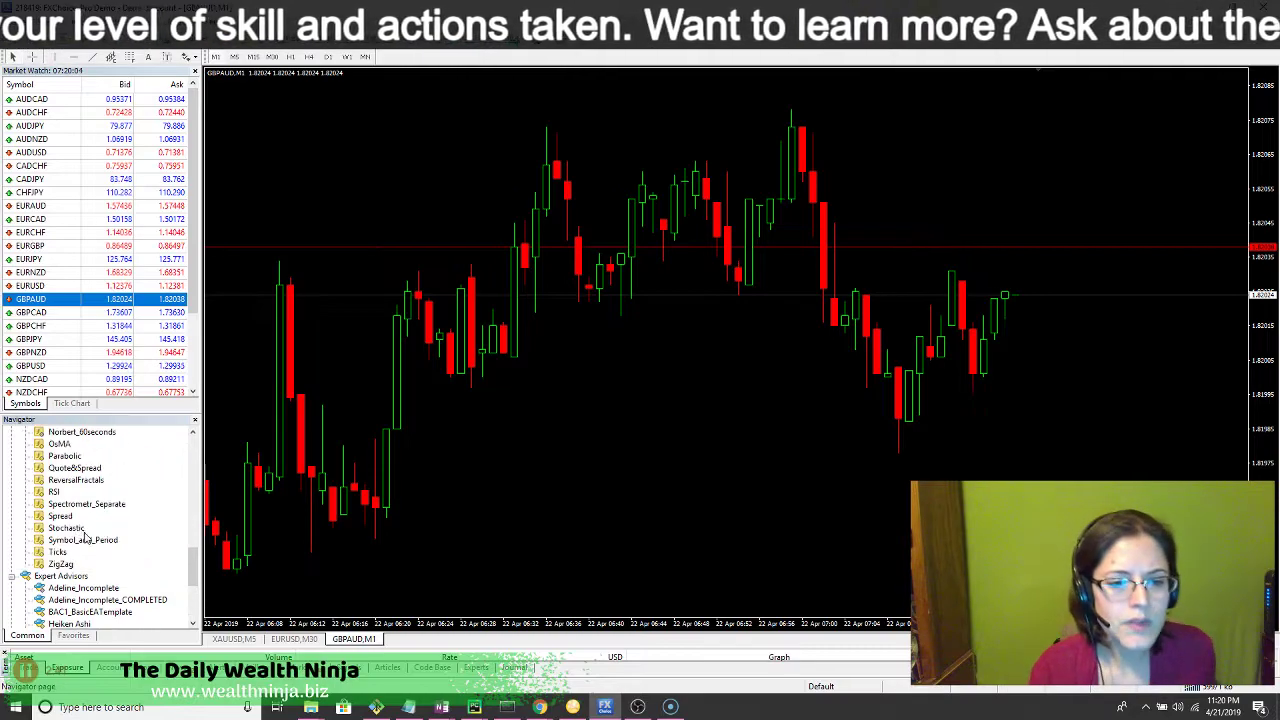
scroll(98, 512, "up", 3)
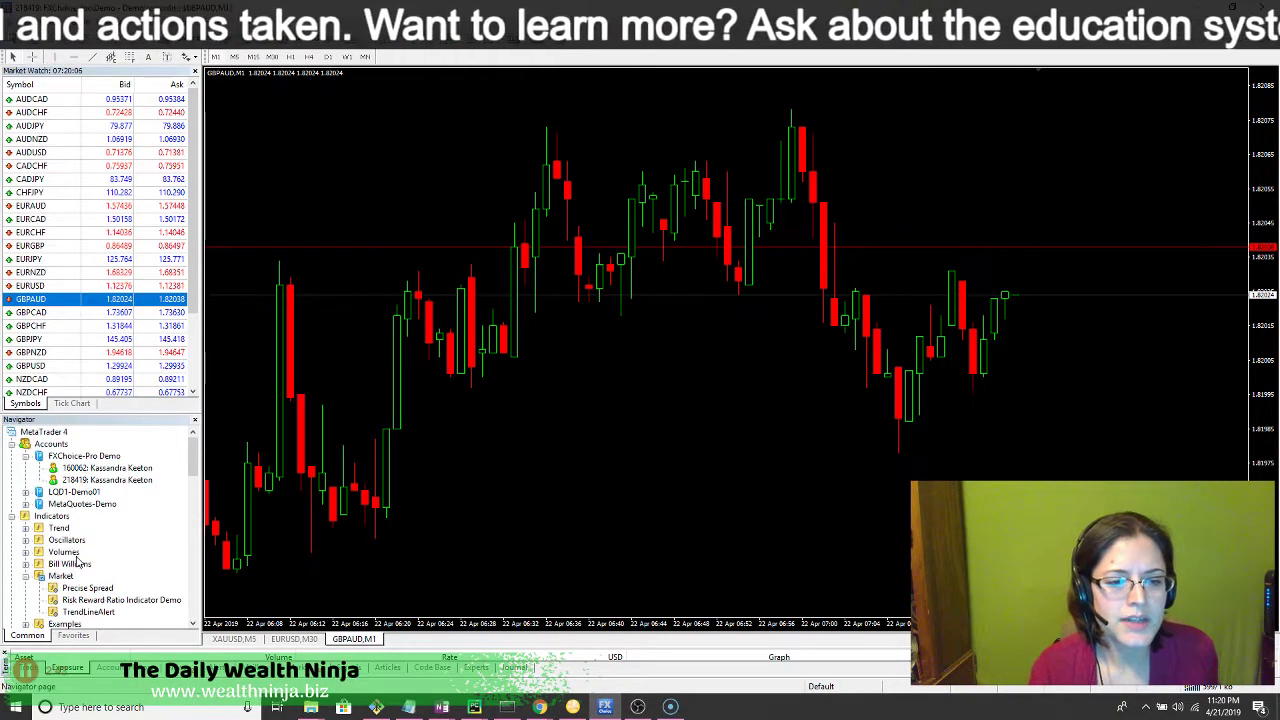
scroll(55, 460, "down", 2)
left_click(26, 456)
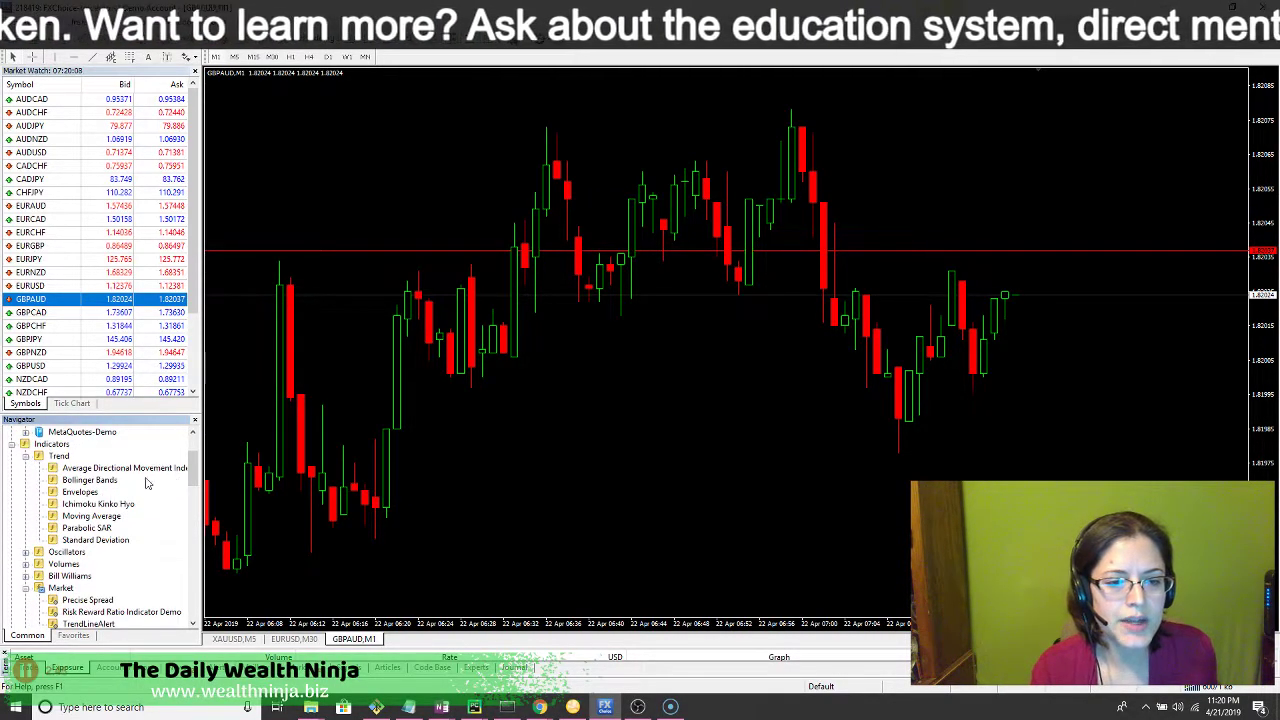
left_click(106, 481)
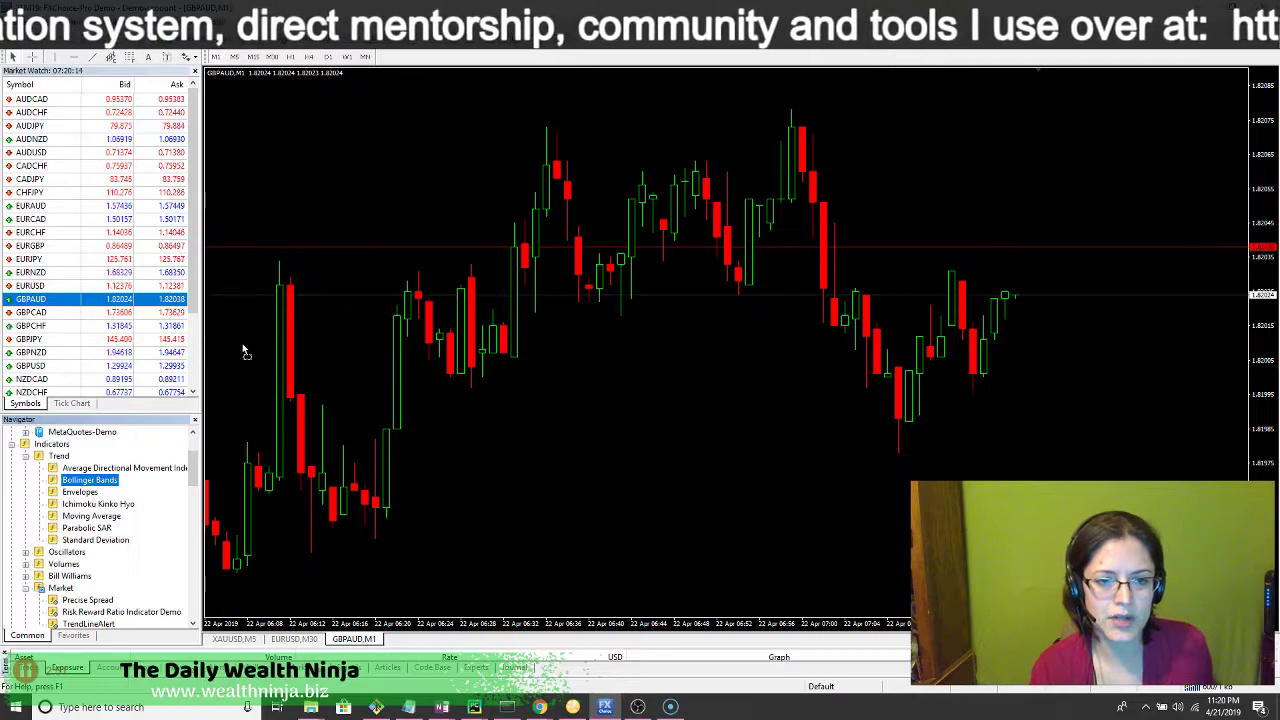
left_click_drag(243, 350, 242, 343)
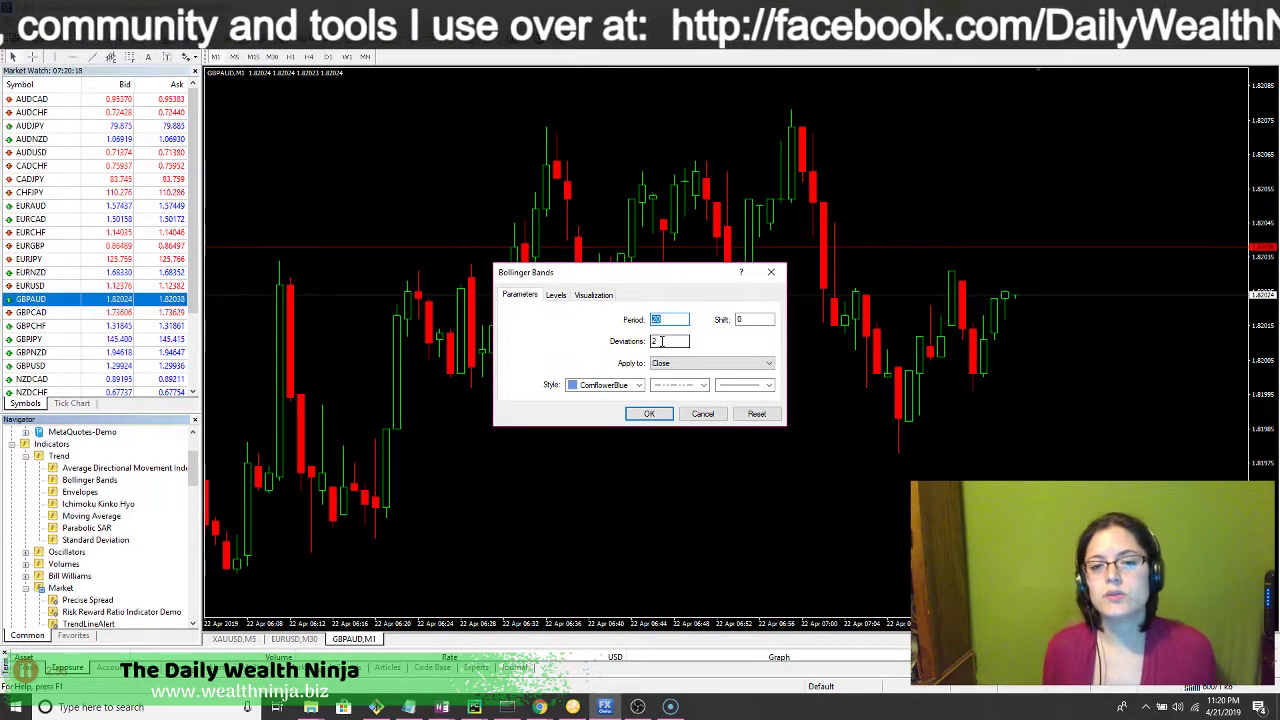
left_click(645, 414)
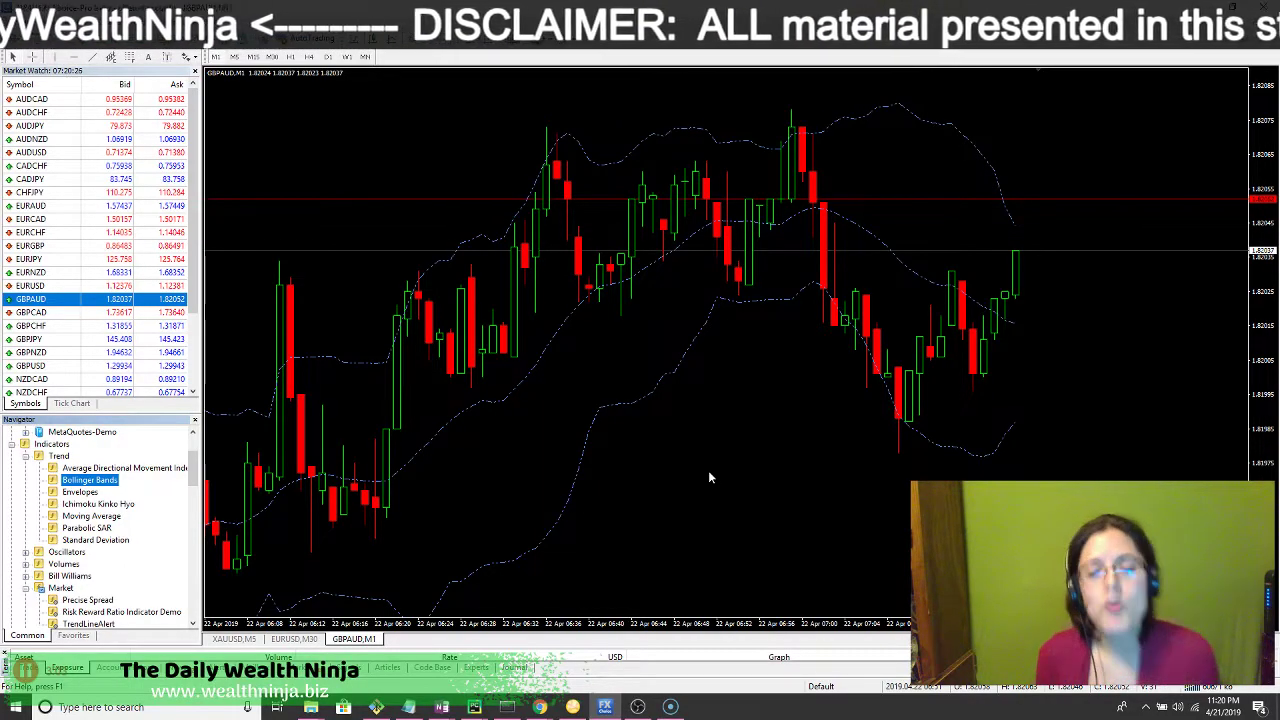
right_click(686, 409)
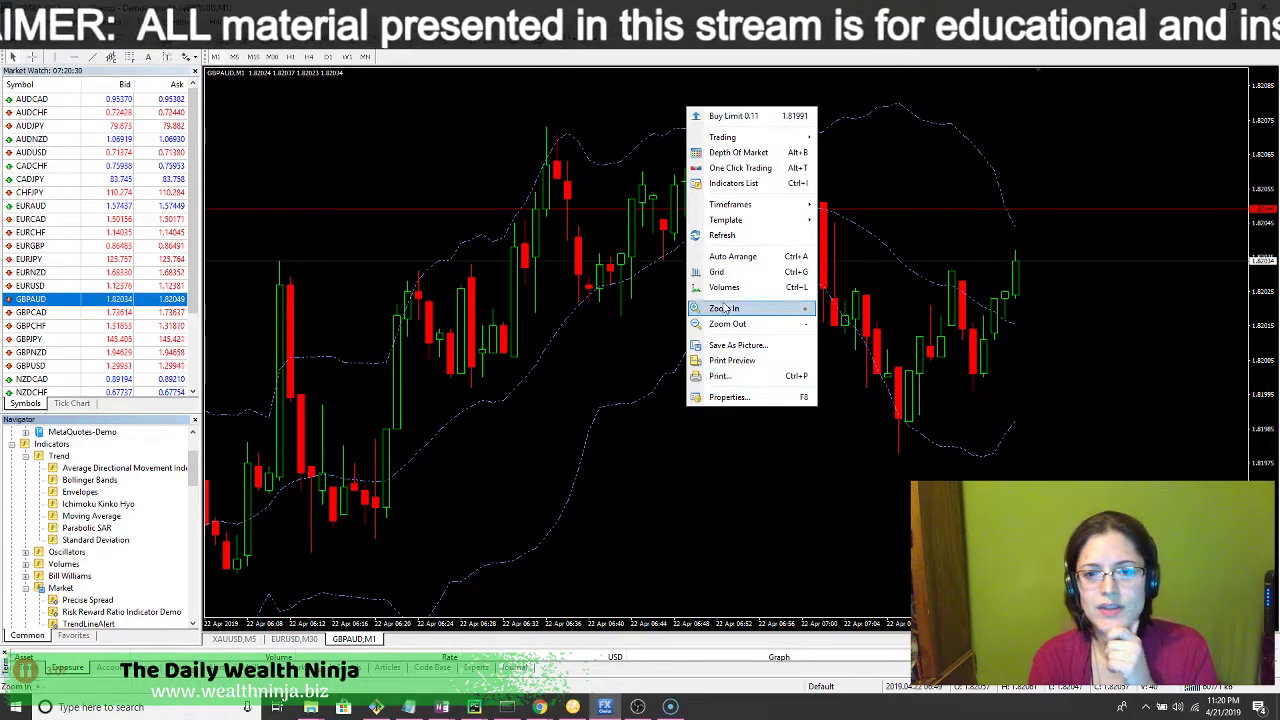
left_click(777, 567)
scroll(776, 566, "up", 2)
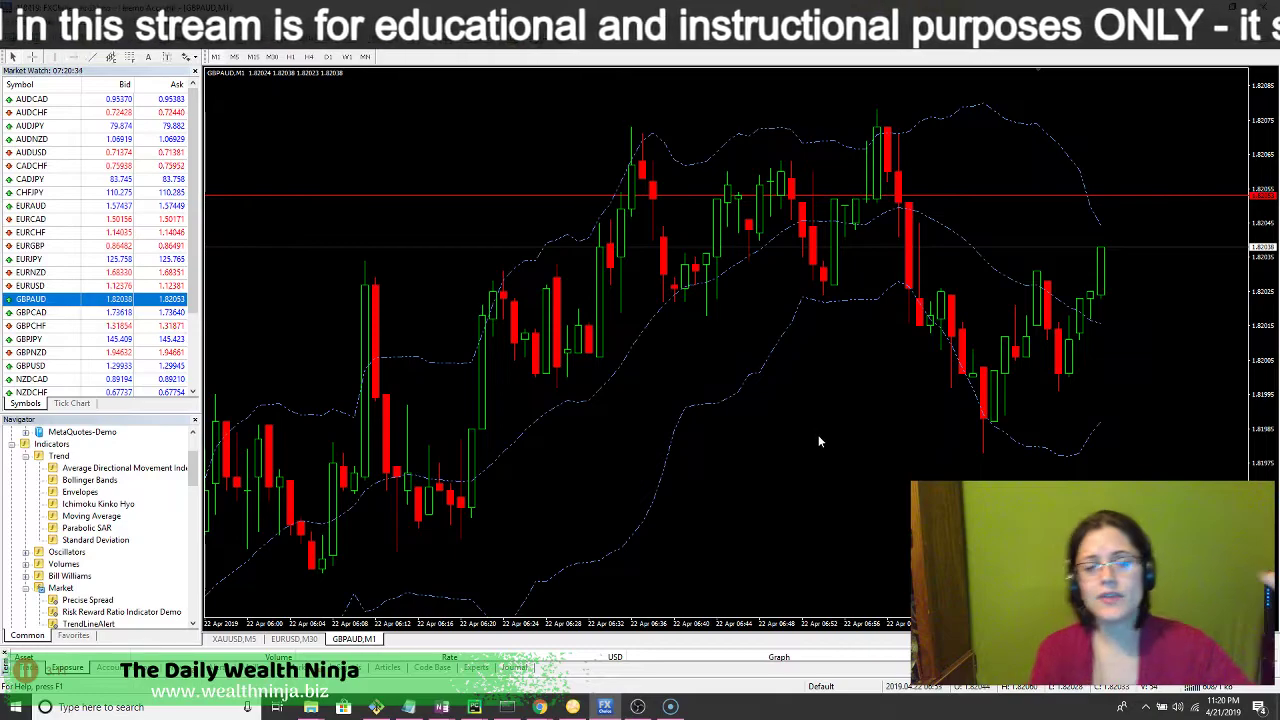
scroll(100, 612, "down", 3)
left_click_drag(188, 500, 183, 571)
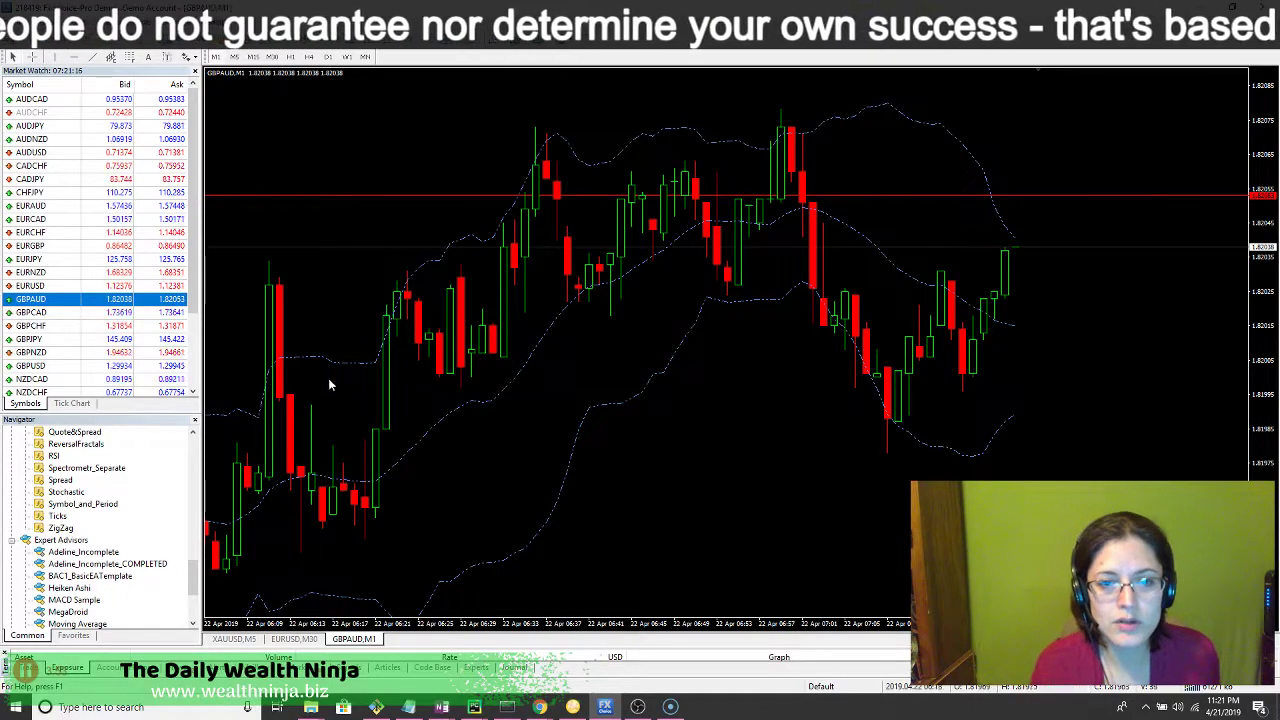
left_click(70, 588)
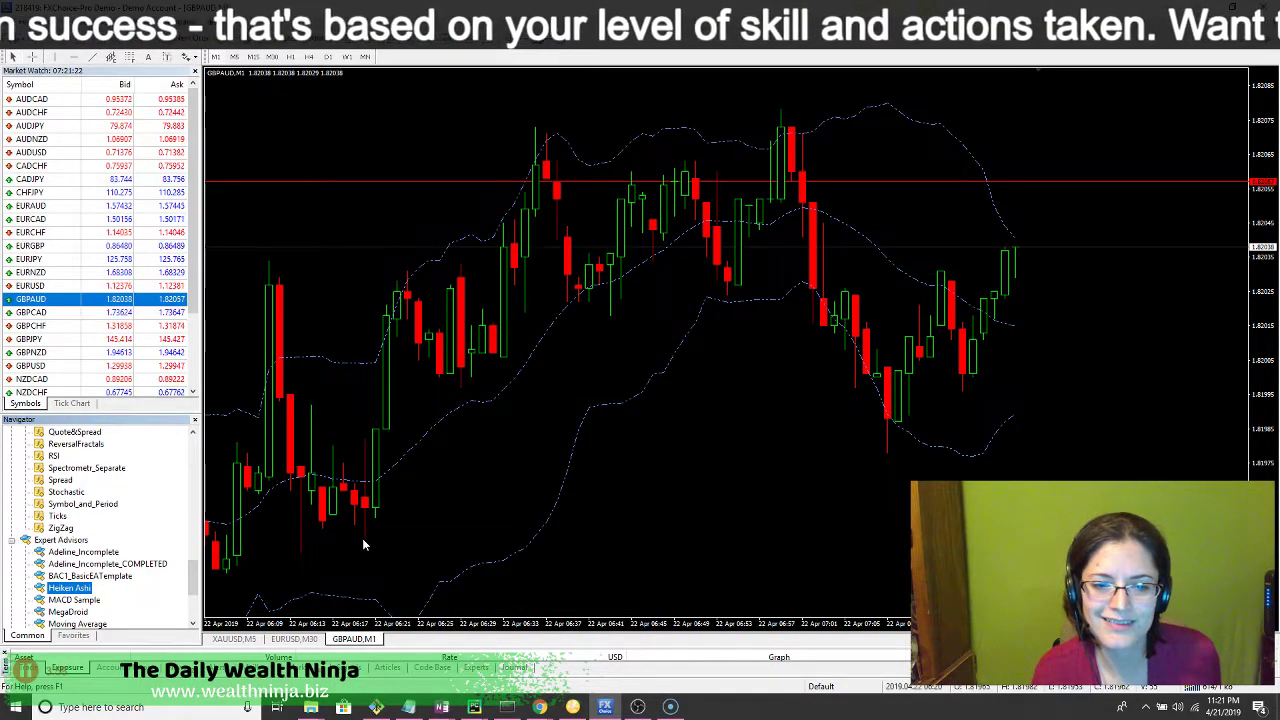
scroll(800, 432, "up", 5)
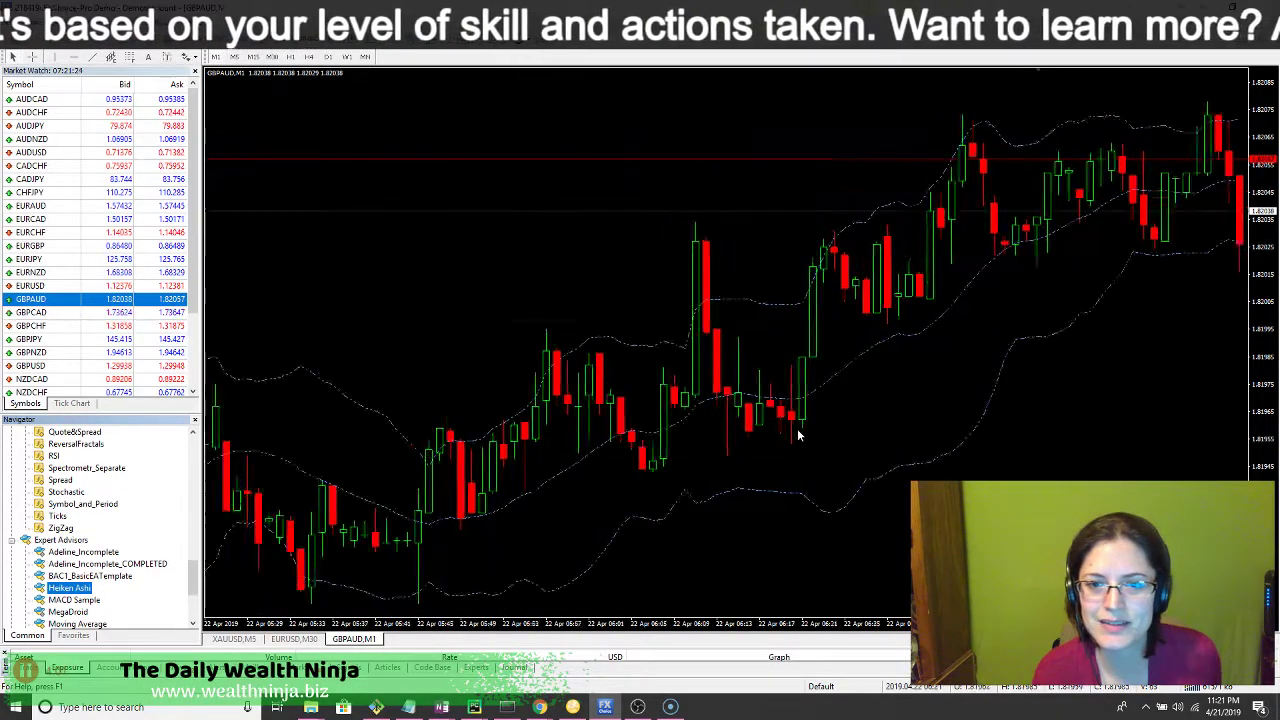
scroll(797, 428, "down", 5)
scroll(196, 572, "down", 2)
scroll(160, 570, "up", 2)
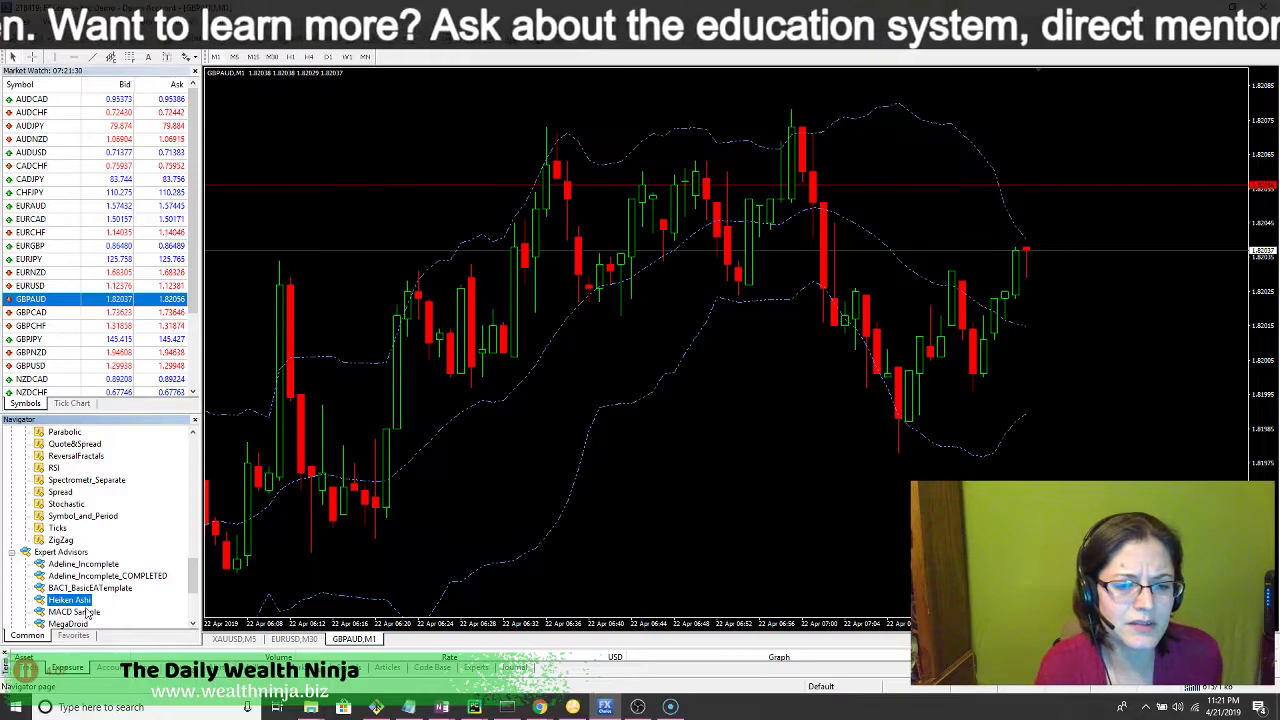
left_click_drag(92, 612, 343, 508)
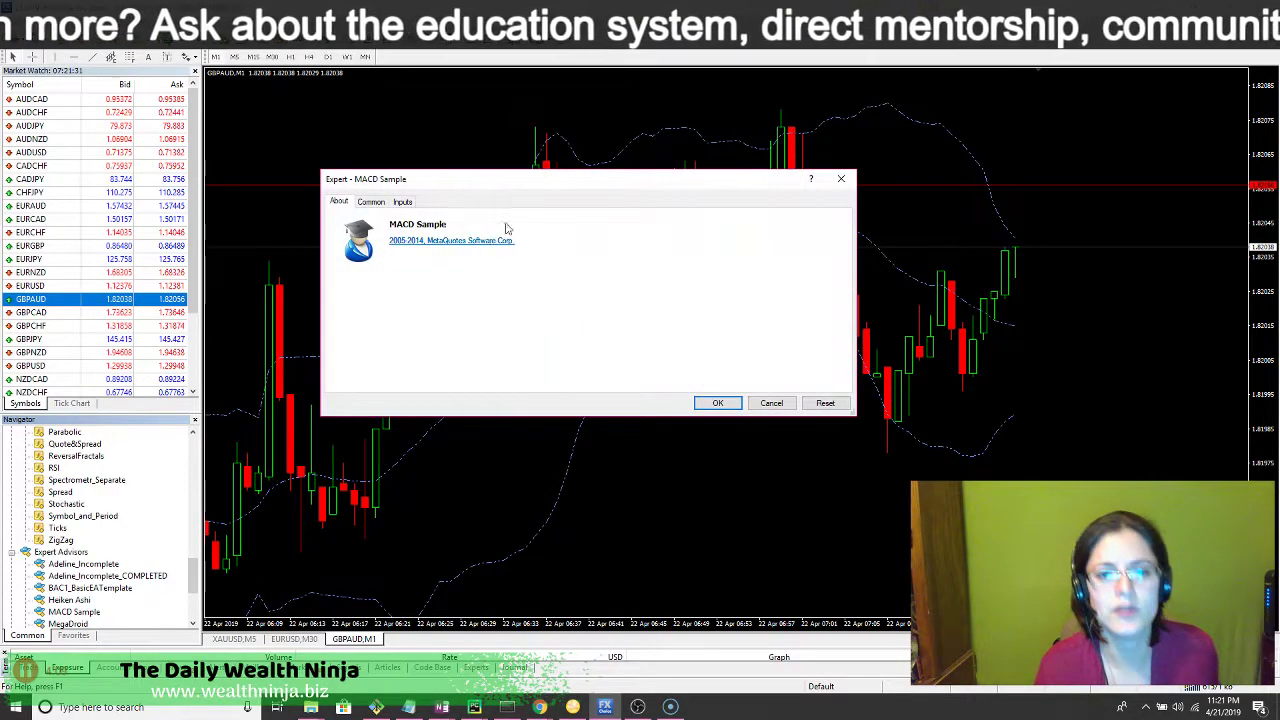
left_click(372, 202)
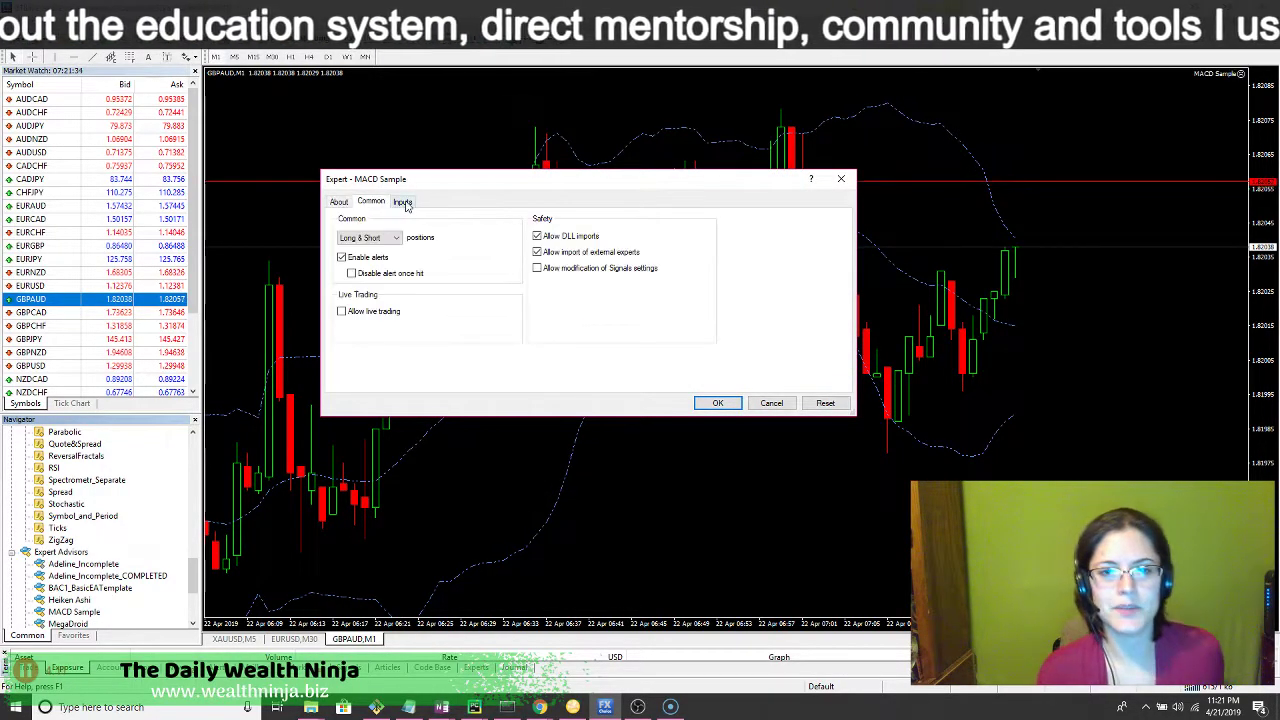
left_click(402, 201)
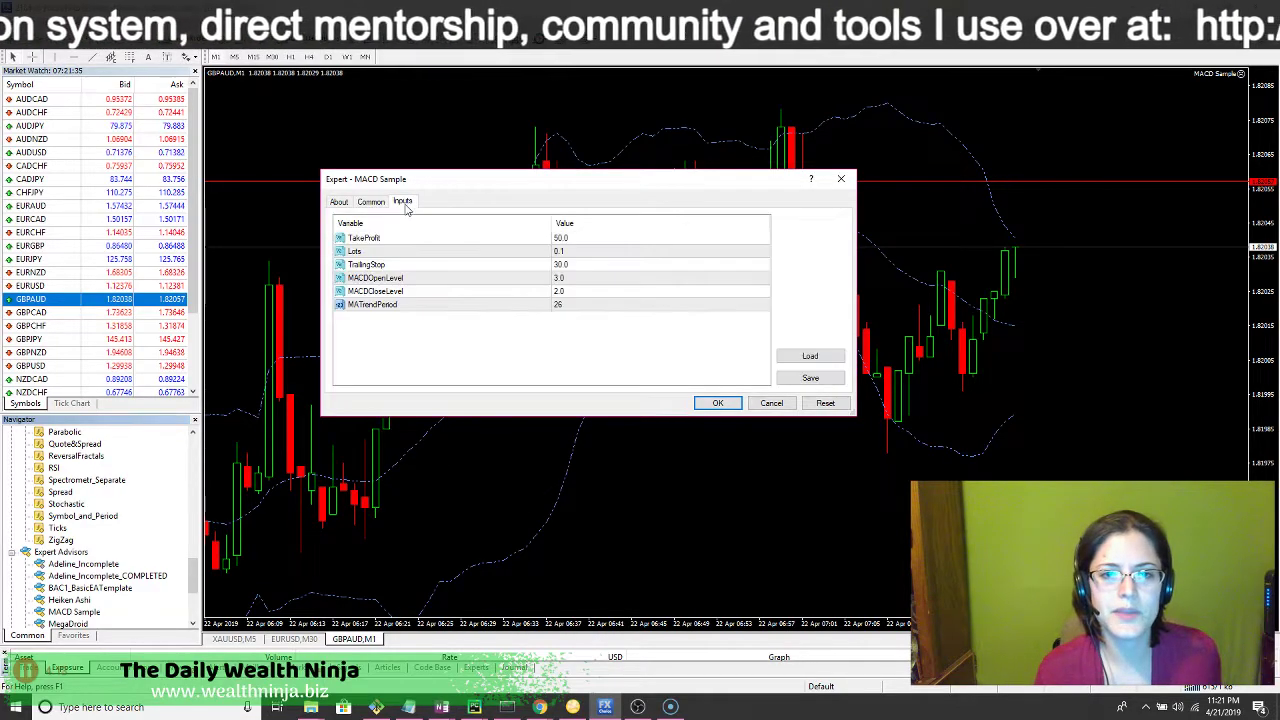
left_click(771, 403)
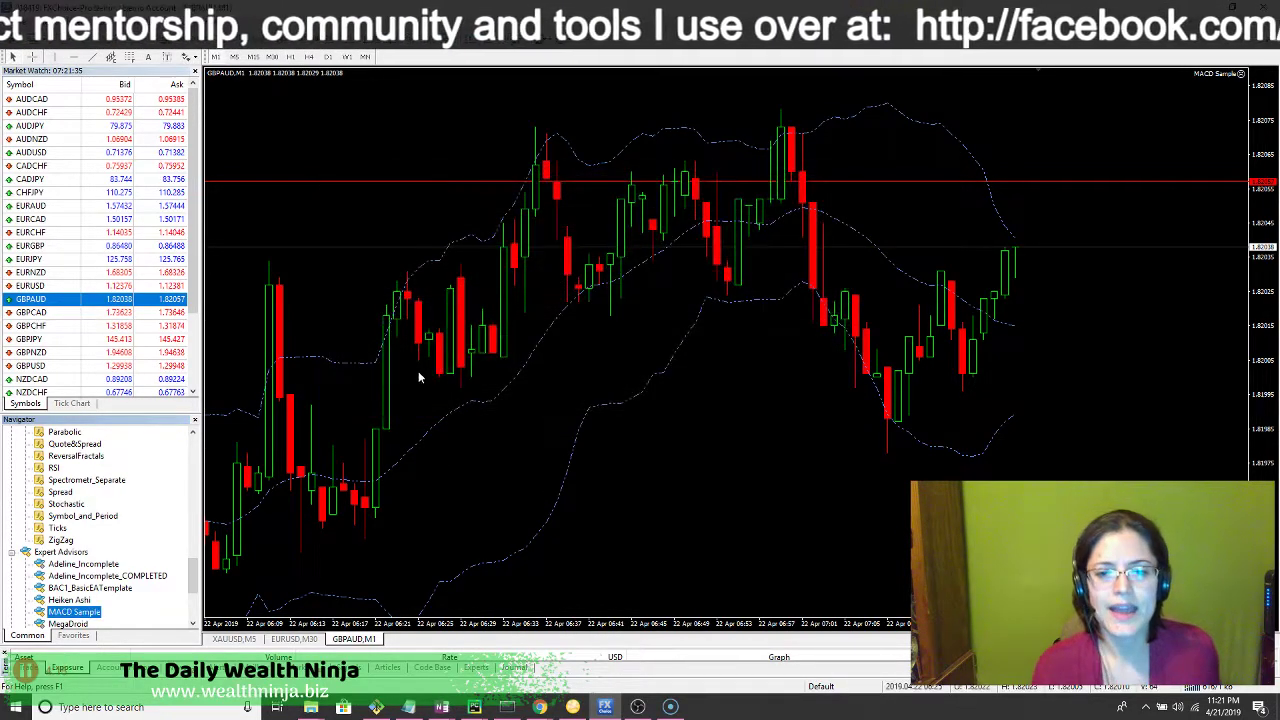
right_click(401, 157)
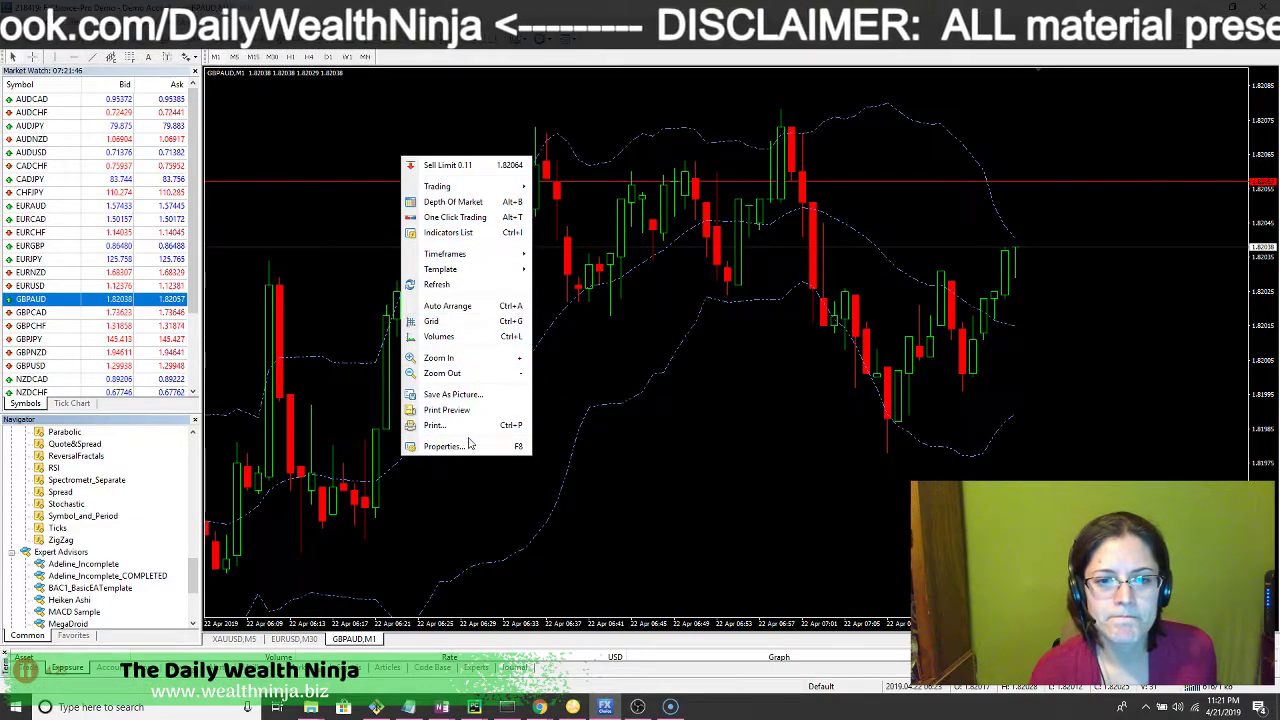
left_click(68, 594)
left_click_drag(74, 611, 300, 314)
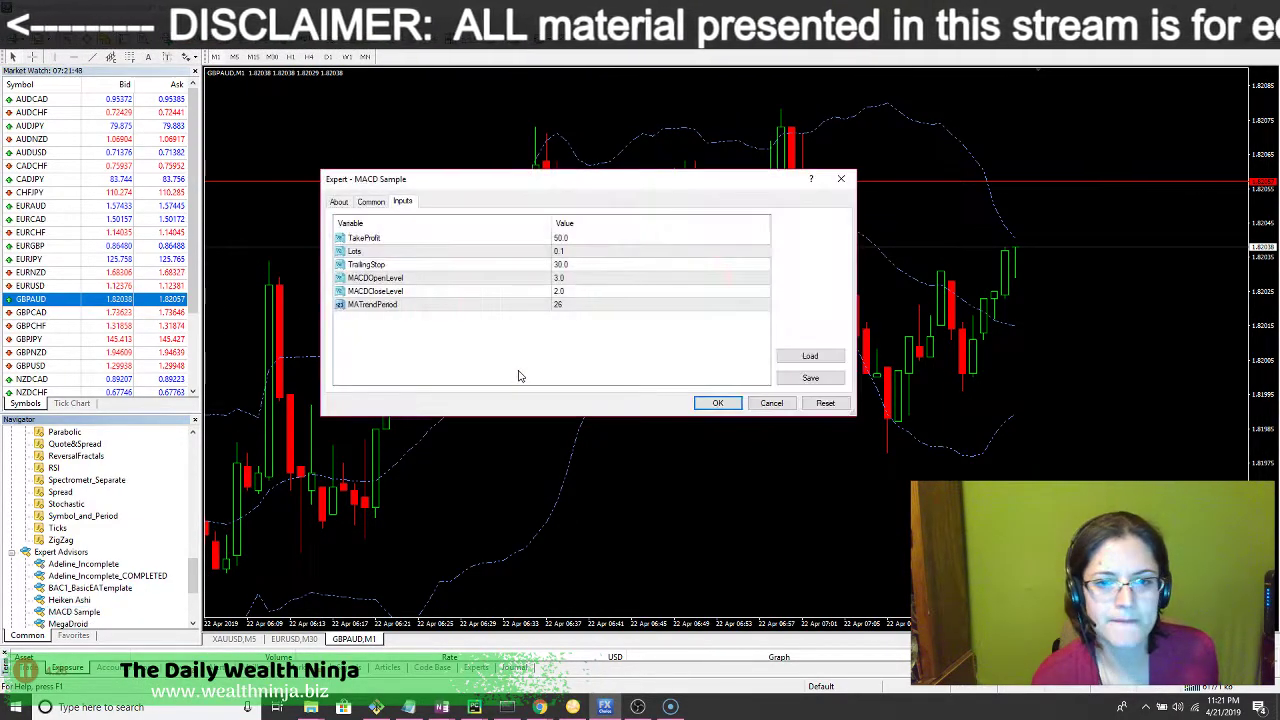
left_click(717, 402)
right_click(394, 133)
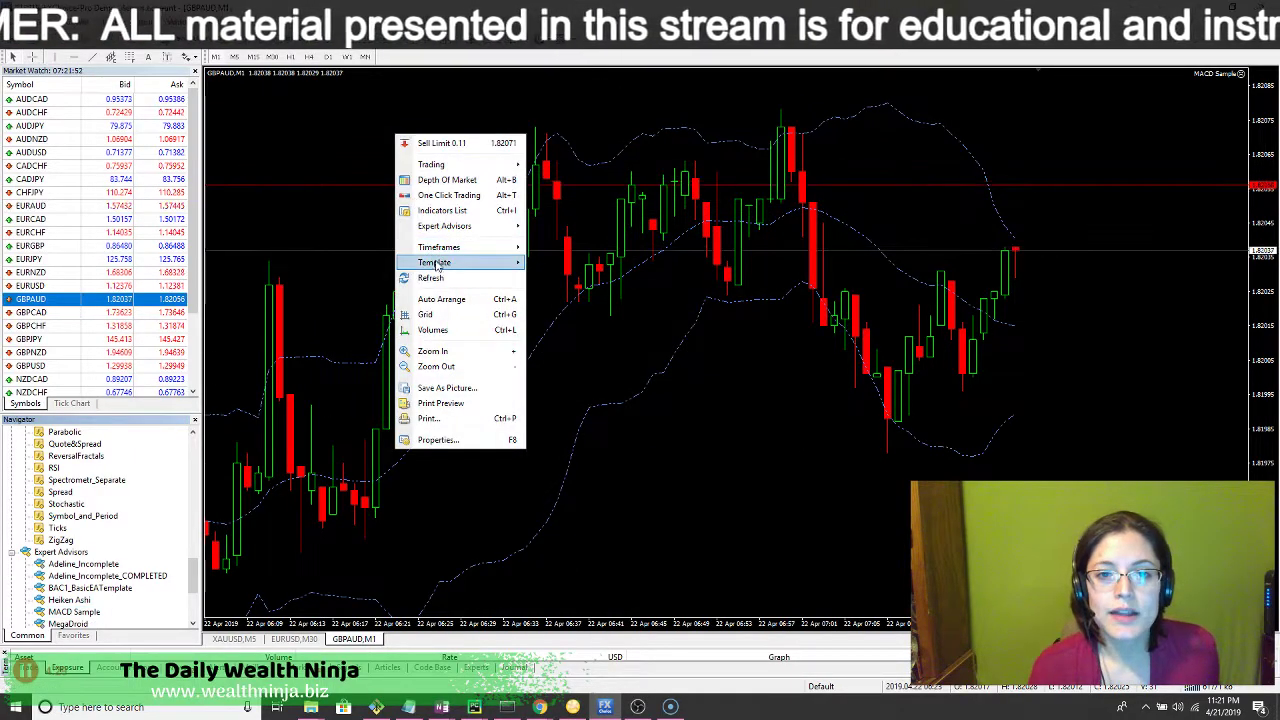
mouse_move(460, 228)
left_click(560, 242)
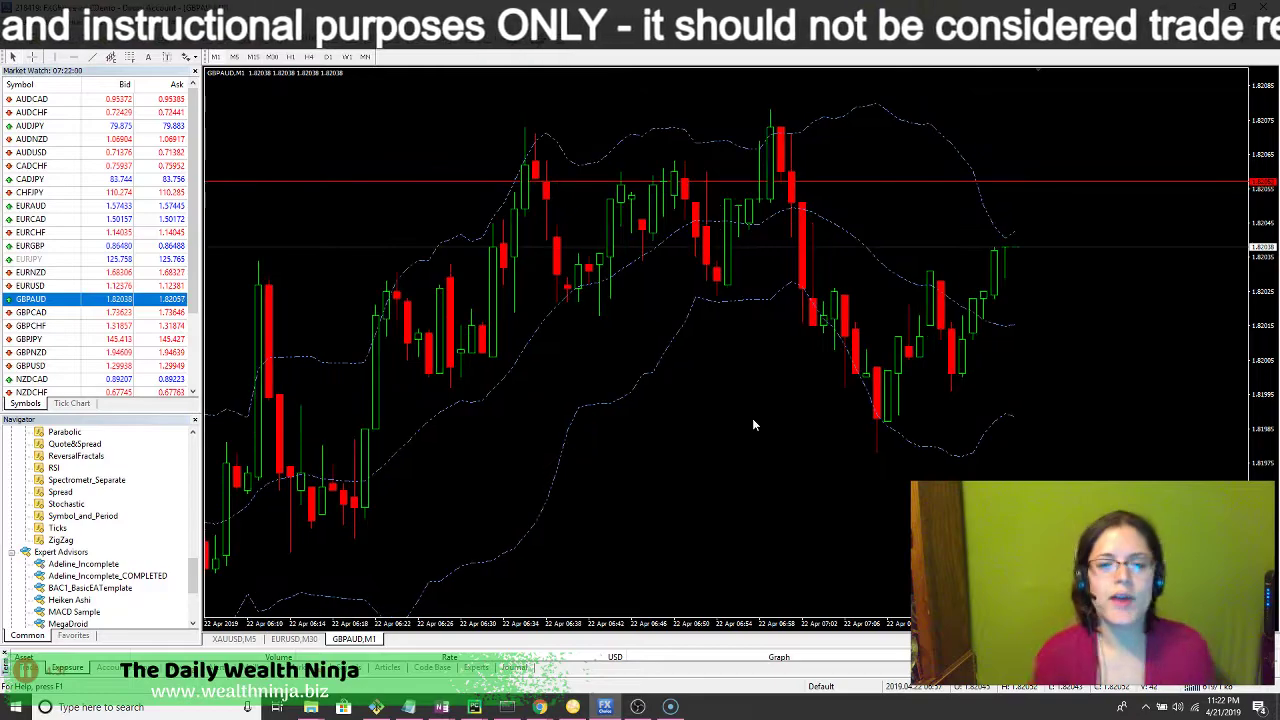
Step: Save the chart's current styling through Template > Save Template under the file name TEST
right_click(713, 380)
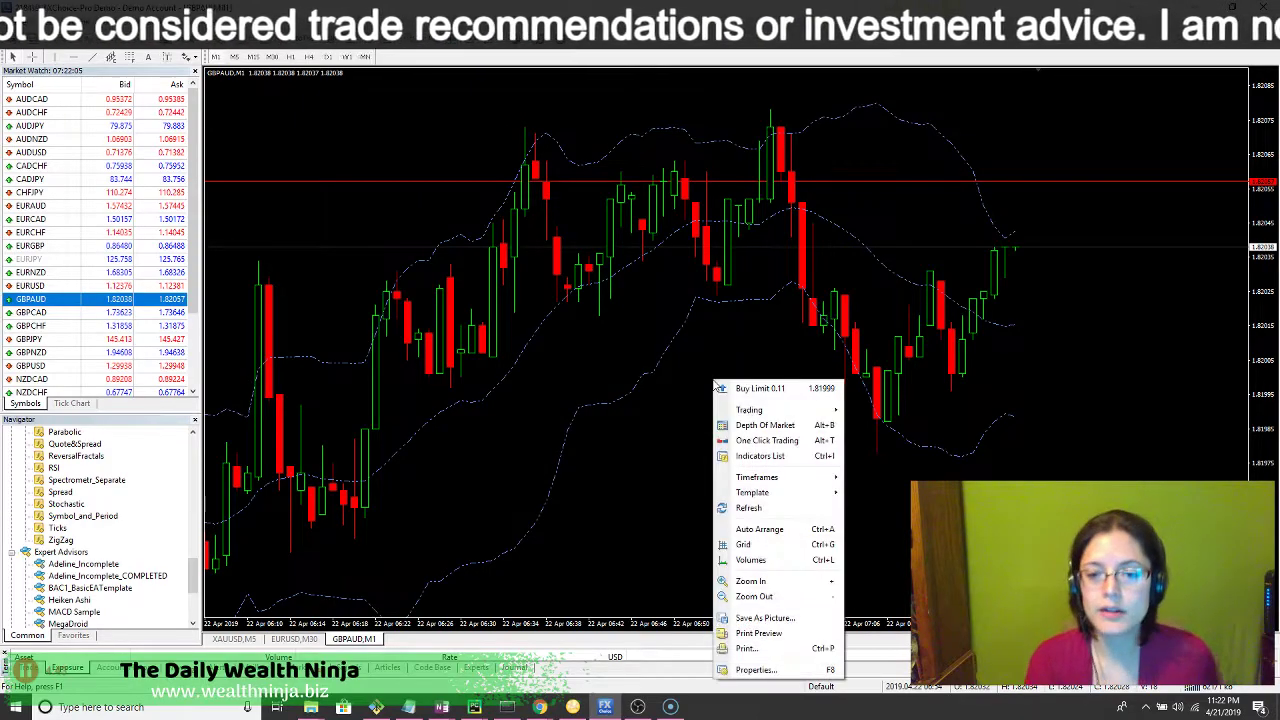
mouse_move(776, 500)
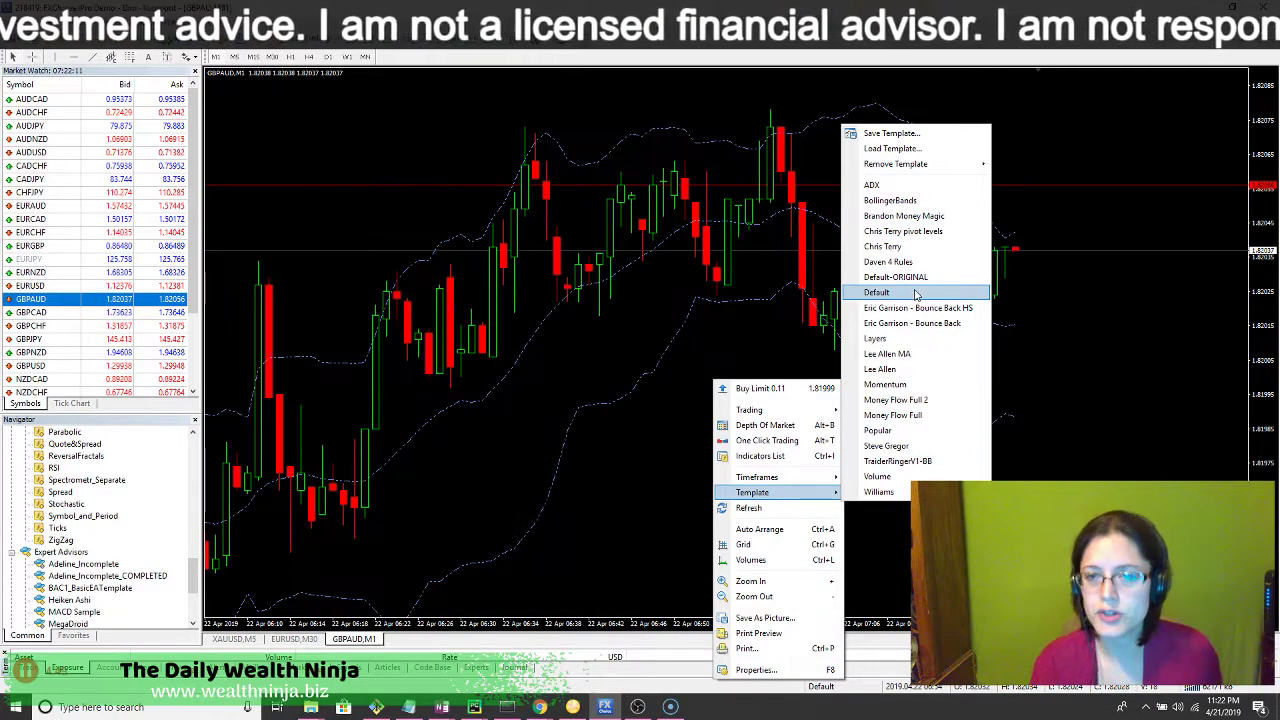
left_click(900, 137)
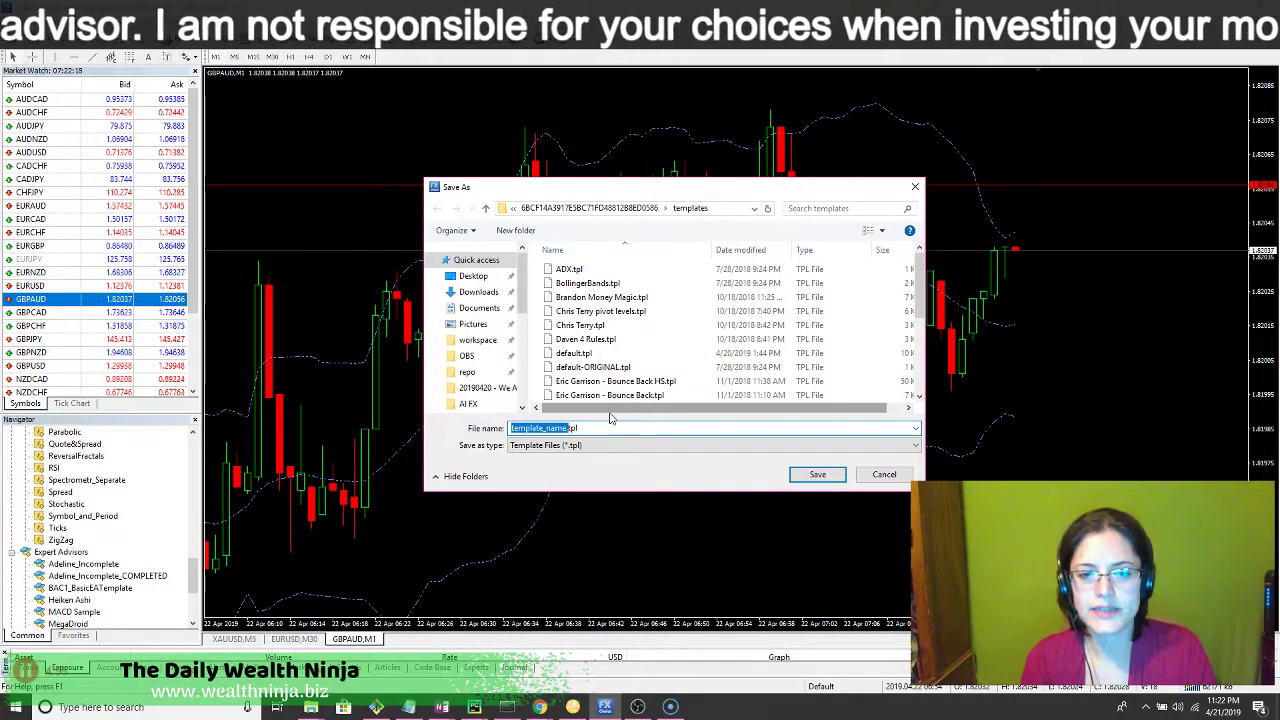
type("TES")
key("Return")
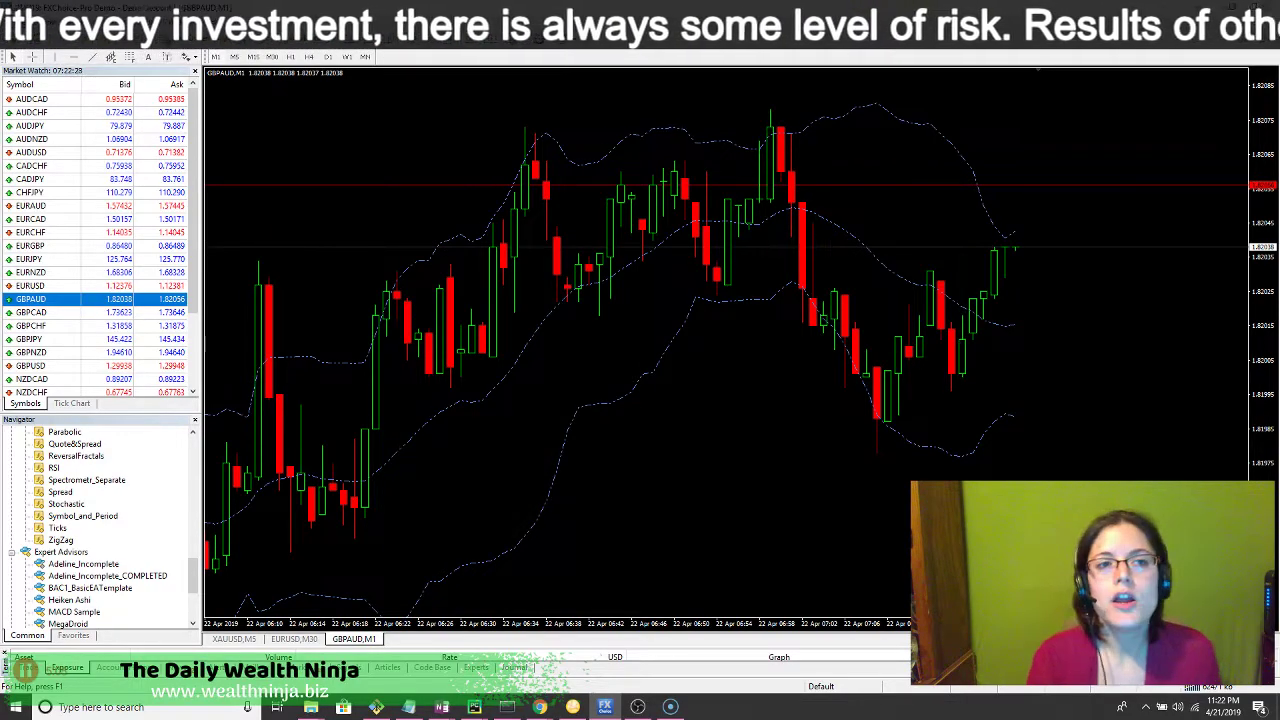
left_click(12, 40)
left_click(663, 203)
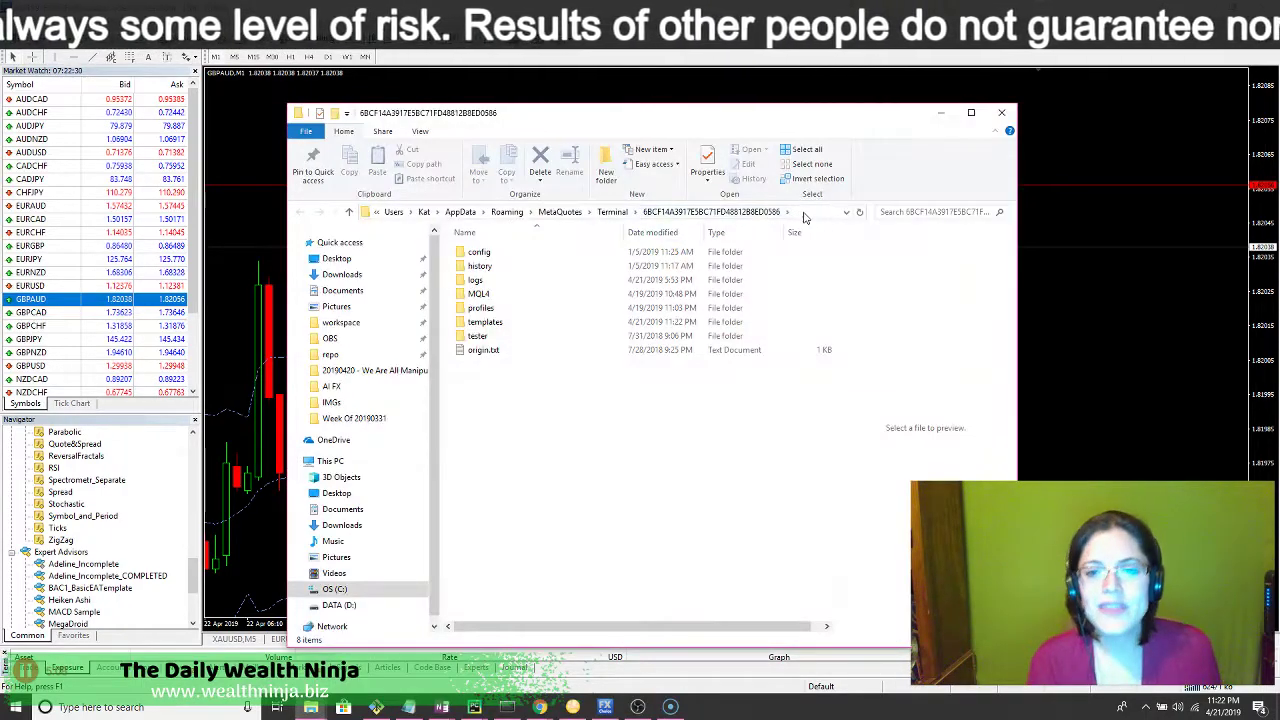
left_click(807, 214)
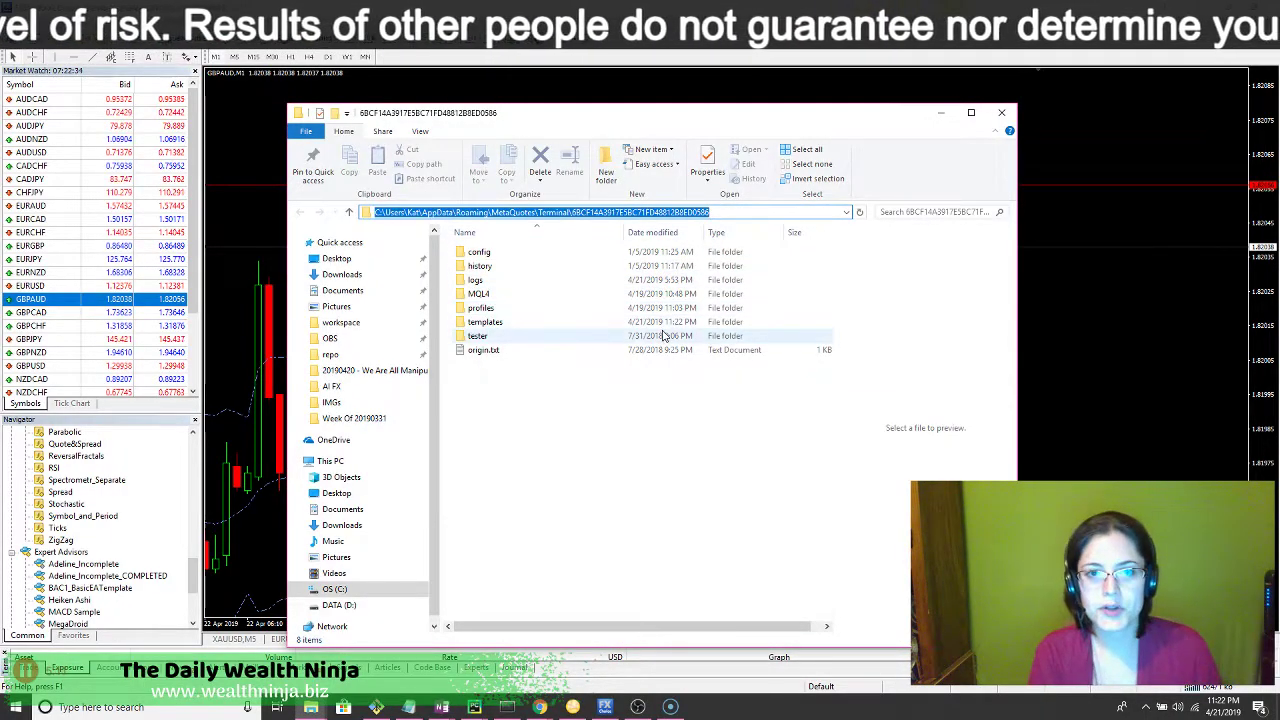
double_click(480, 294)
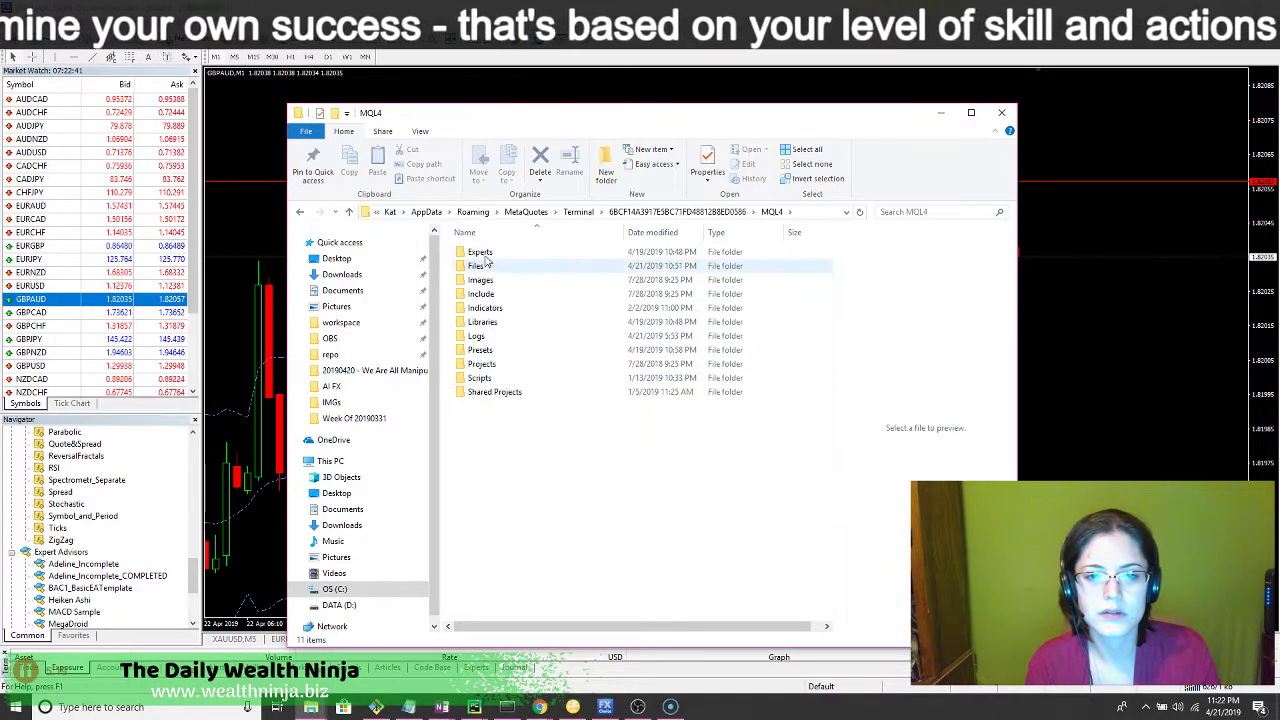
left_click(348, 211)
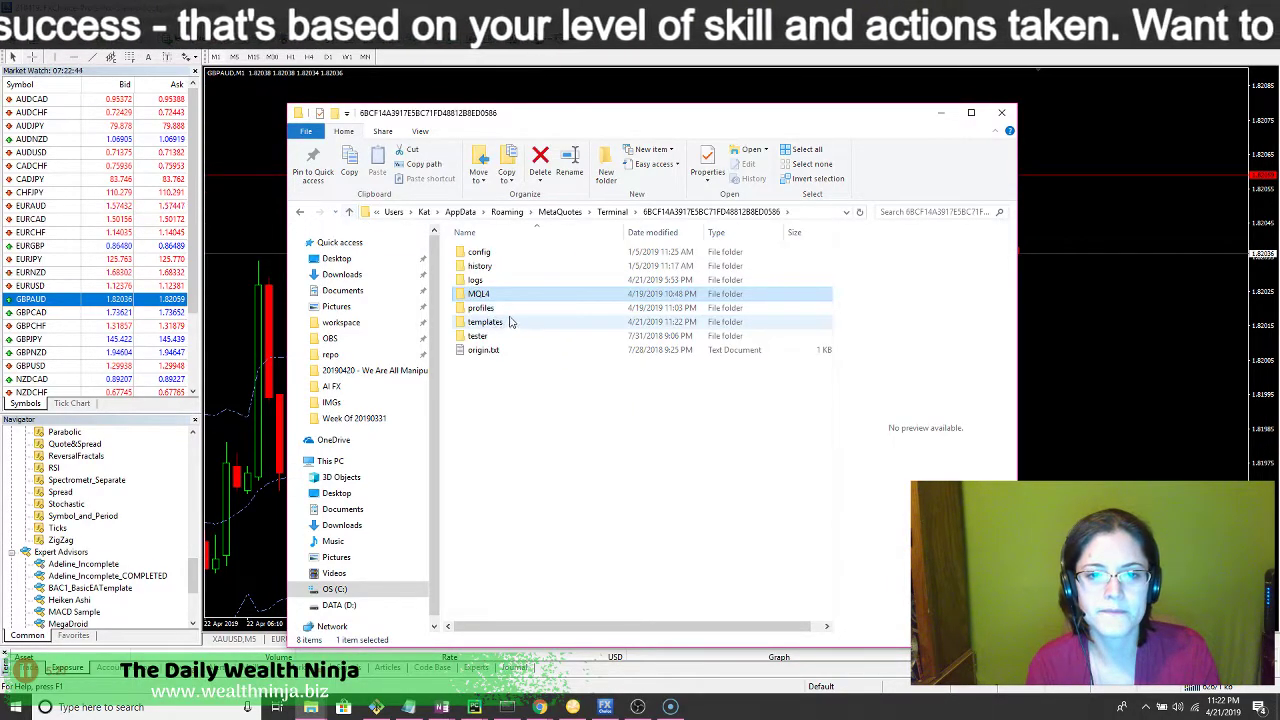
double_click(490, 322)
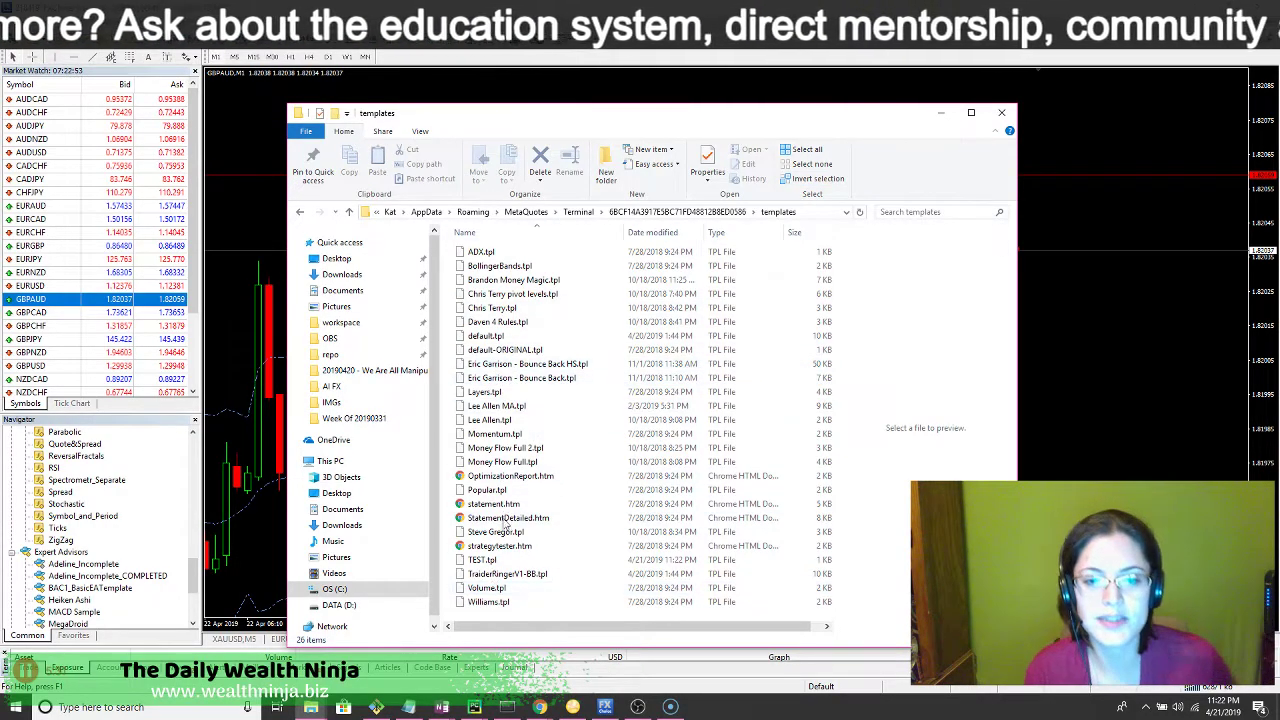
left_click(1001, 112)
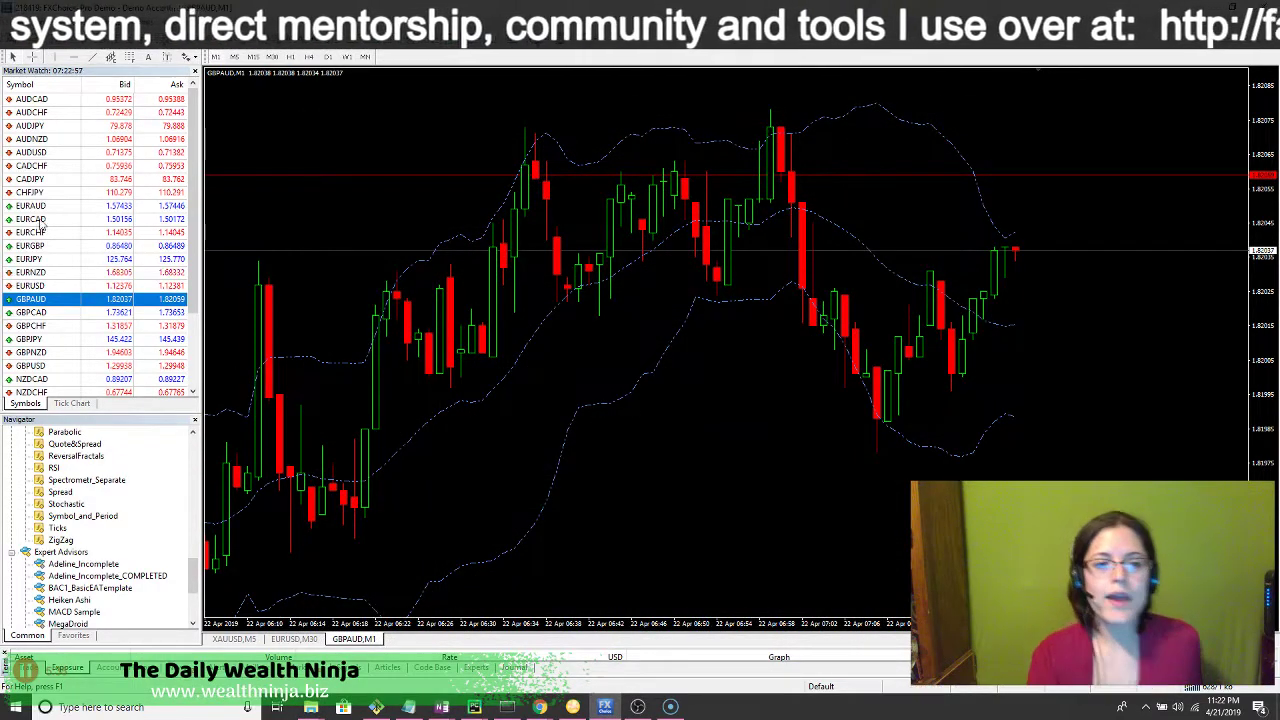
Step: Open a new GBPAUD H4 chart window from Market Watch, then close it
right_click(33, 302)
left_click(374, 186)
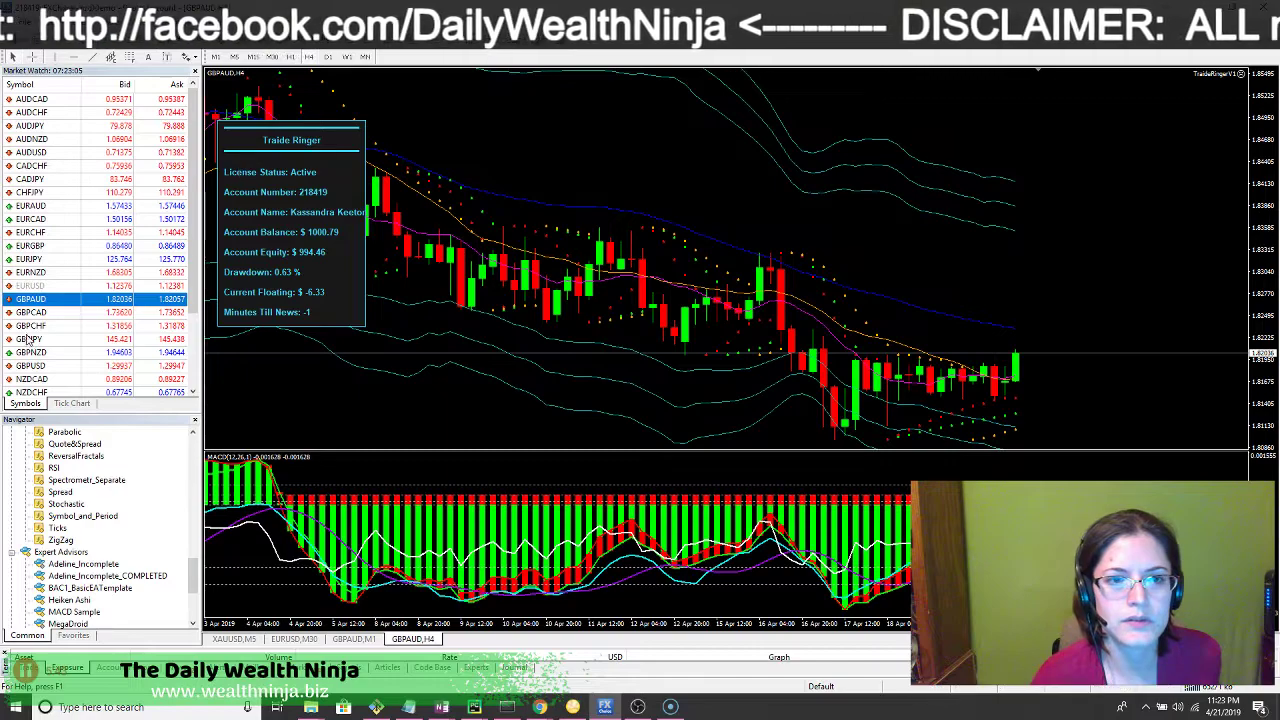
left_click(40, 289)
left_click(60, 312)
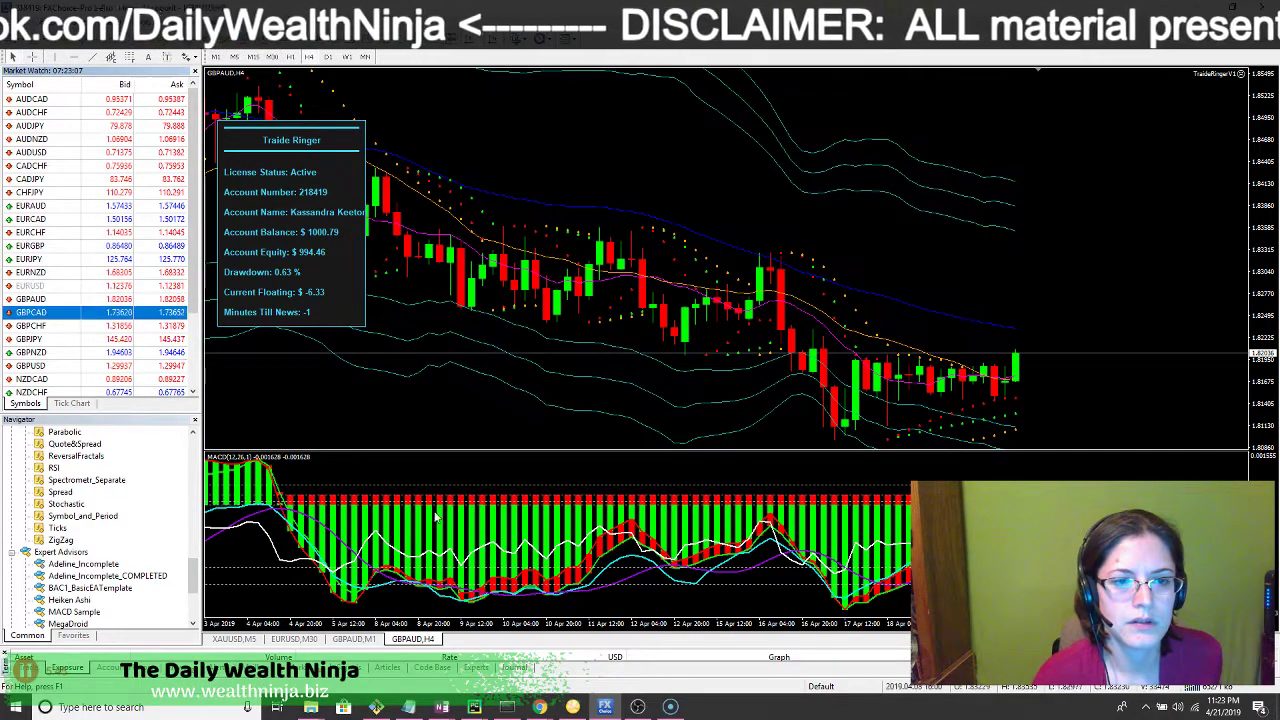
right_click(408, 642)
left_click(450, 580)
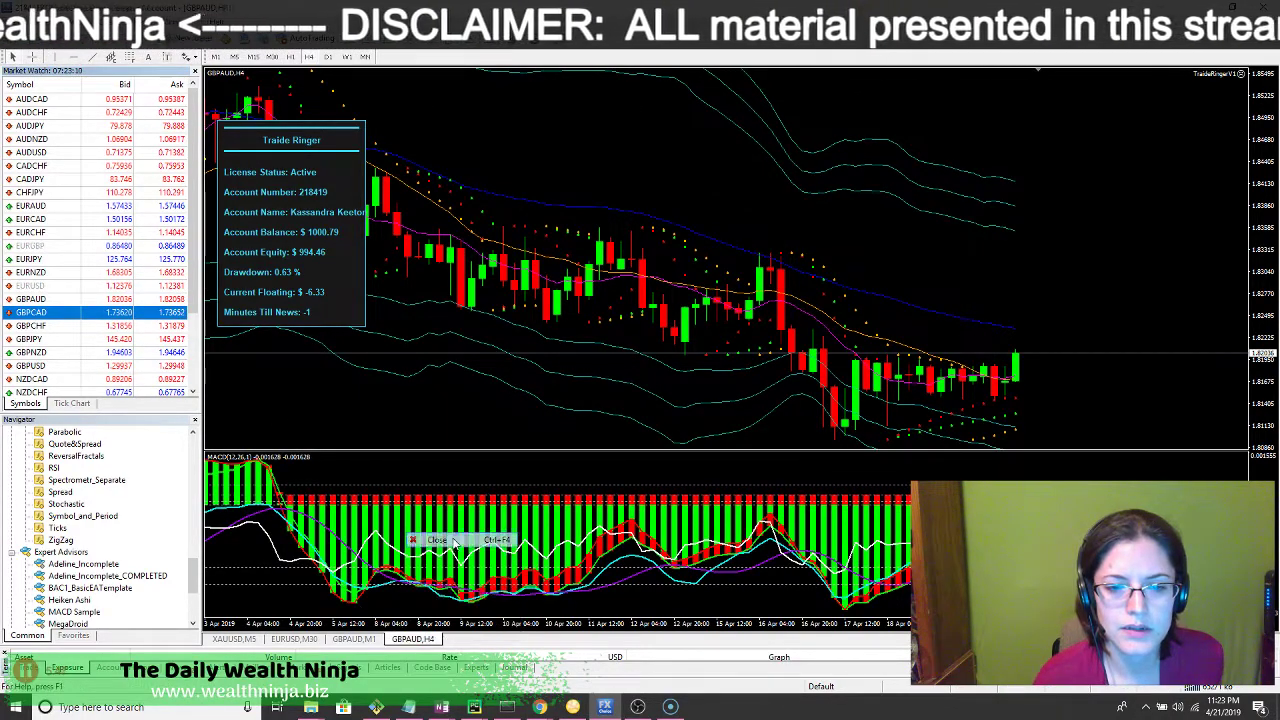
Step: Browse the M1 chart's Template submenu, dismiss it, and bring up the File menu
right_click(674, 420)
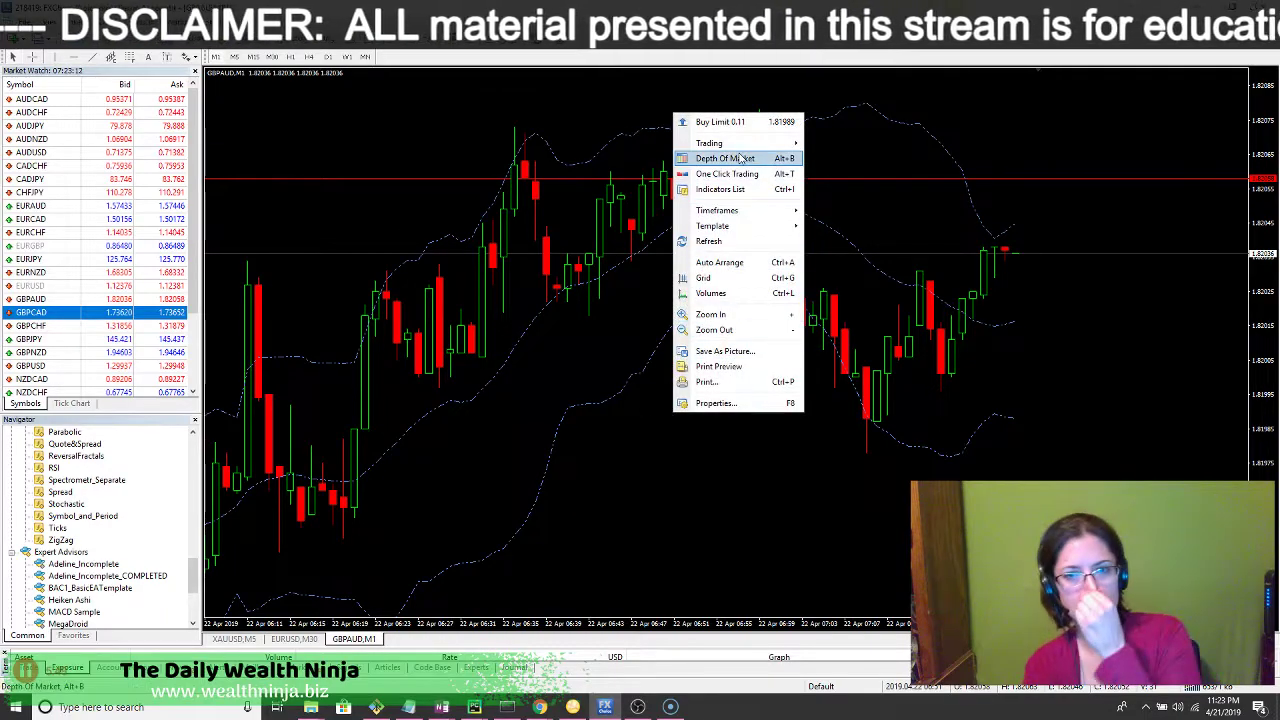
mouse_move(742, 230)
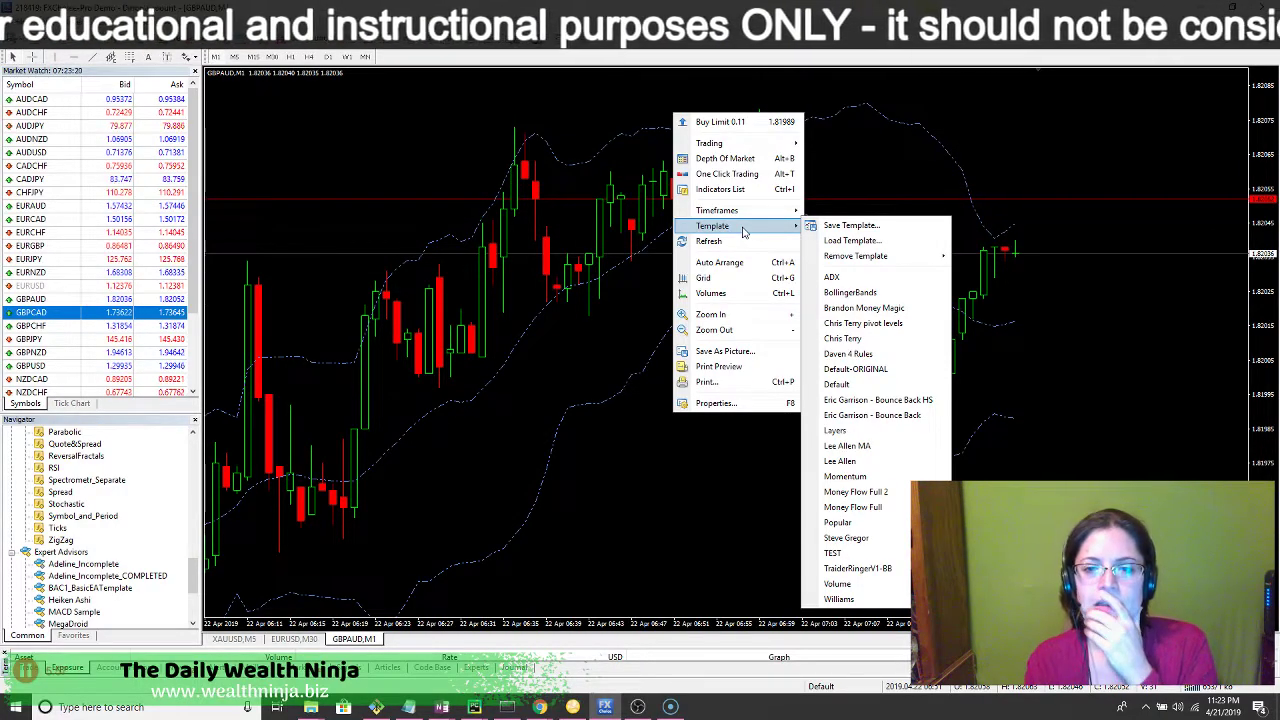
left_click(709, 277)
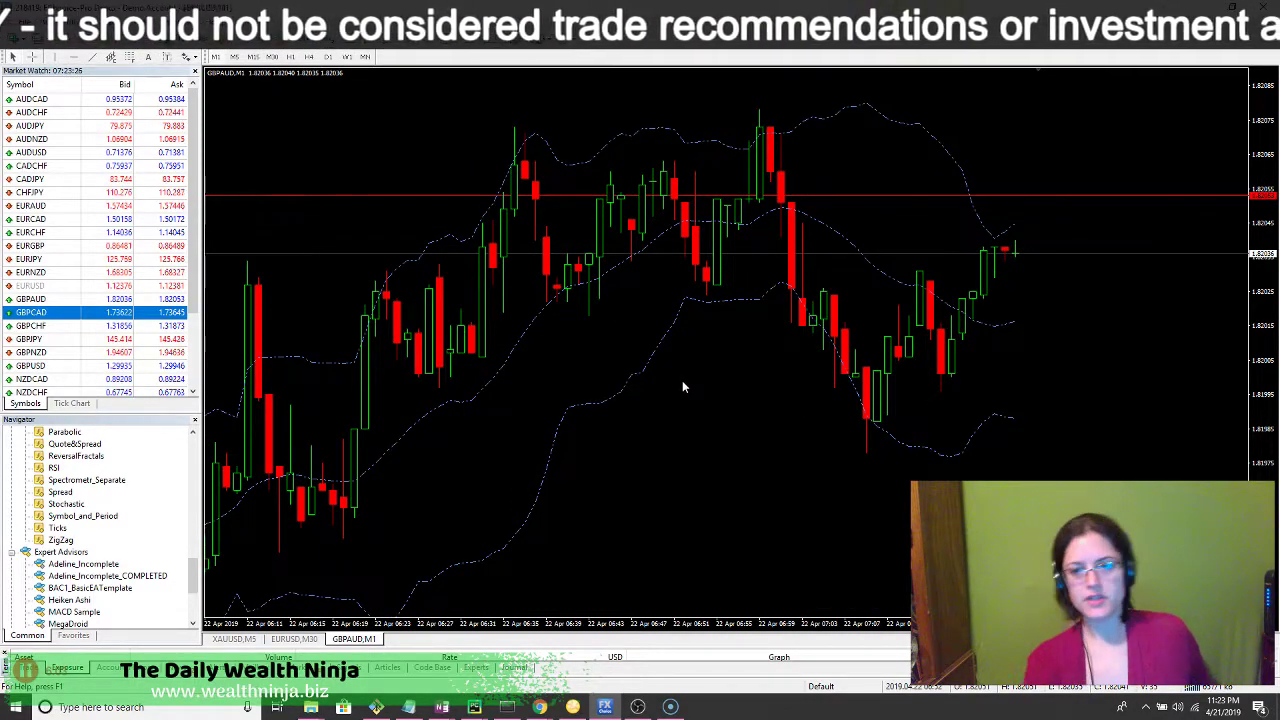
right_click(730, 346)
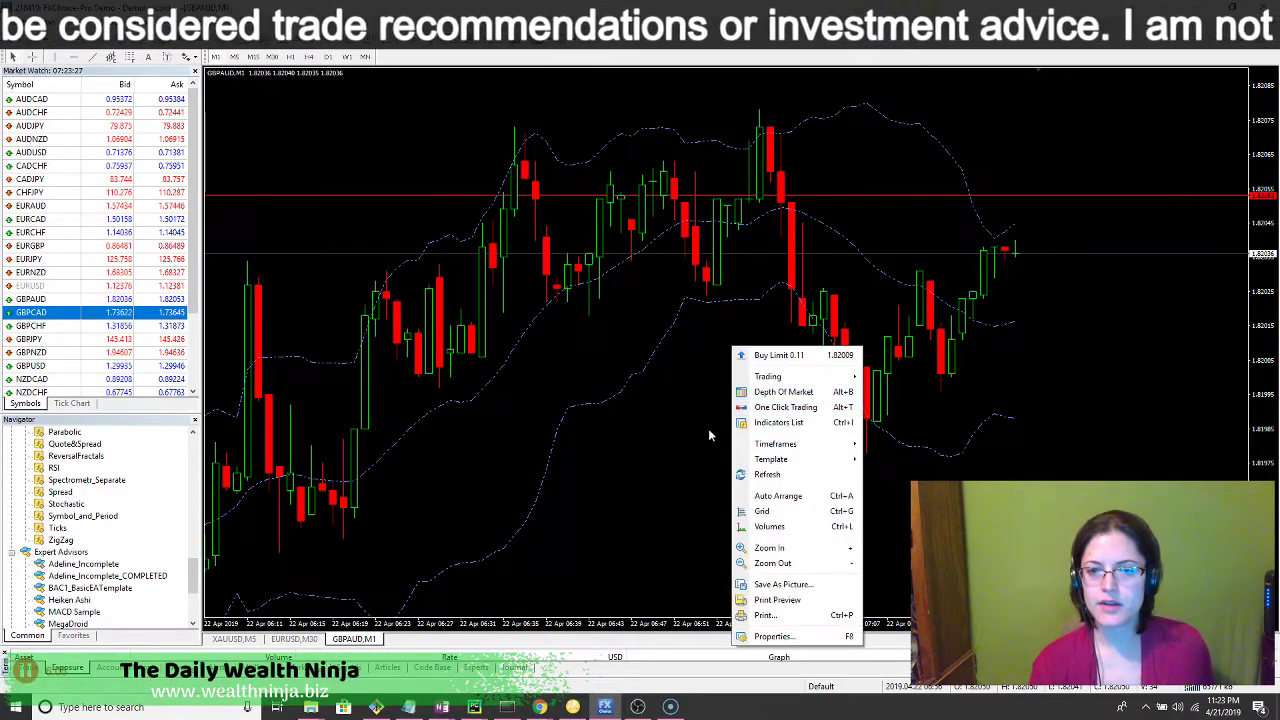
mouse_move(771, 459)
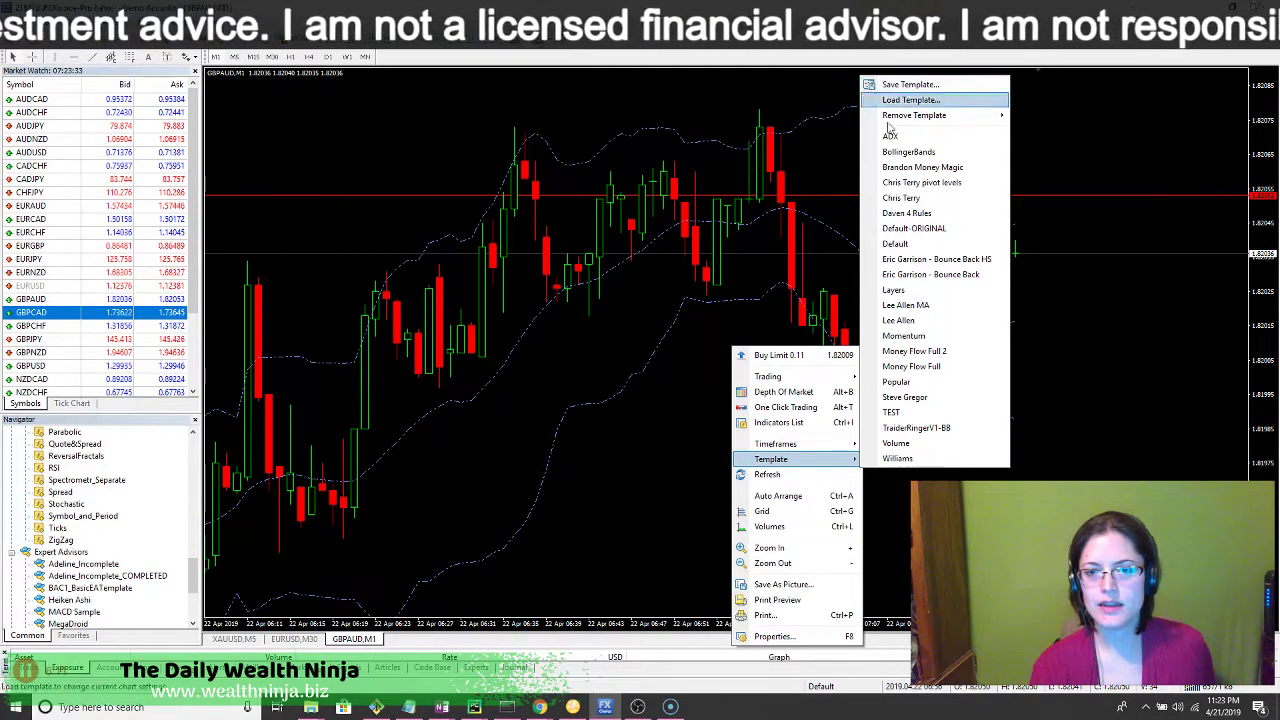
key("Escape")
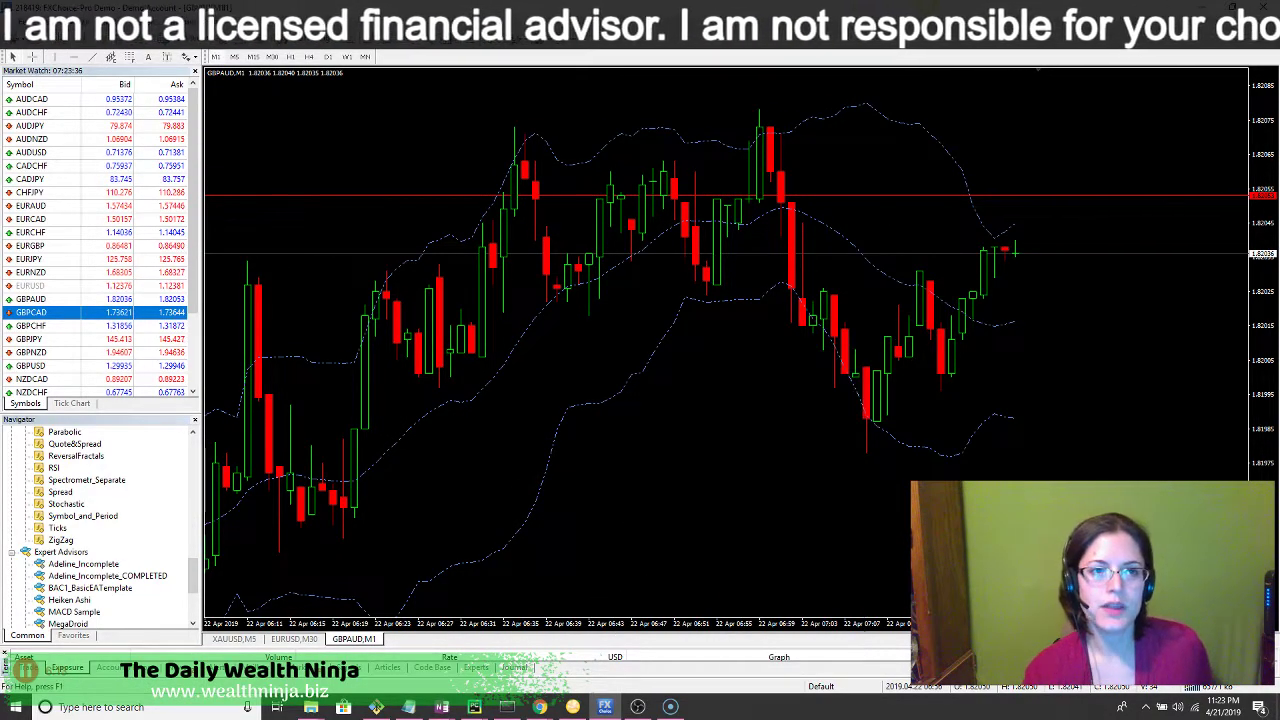
key("alt+f")
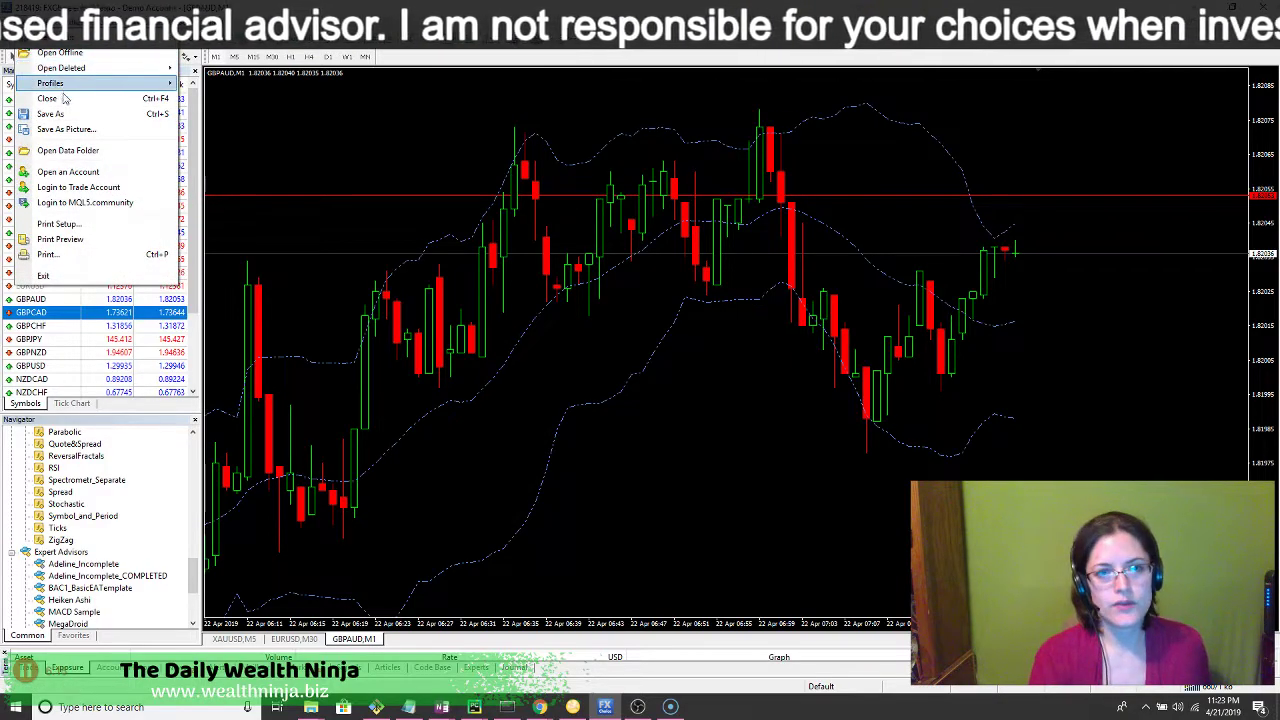
Step: Via File > Open Data Folder, go to templates and rename default.tpl to default_KEEP.tpl
left_click(68, 150)
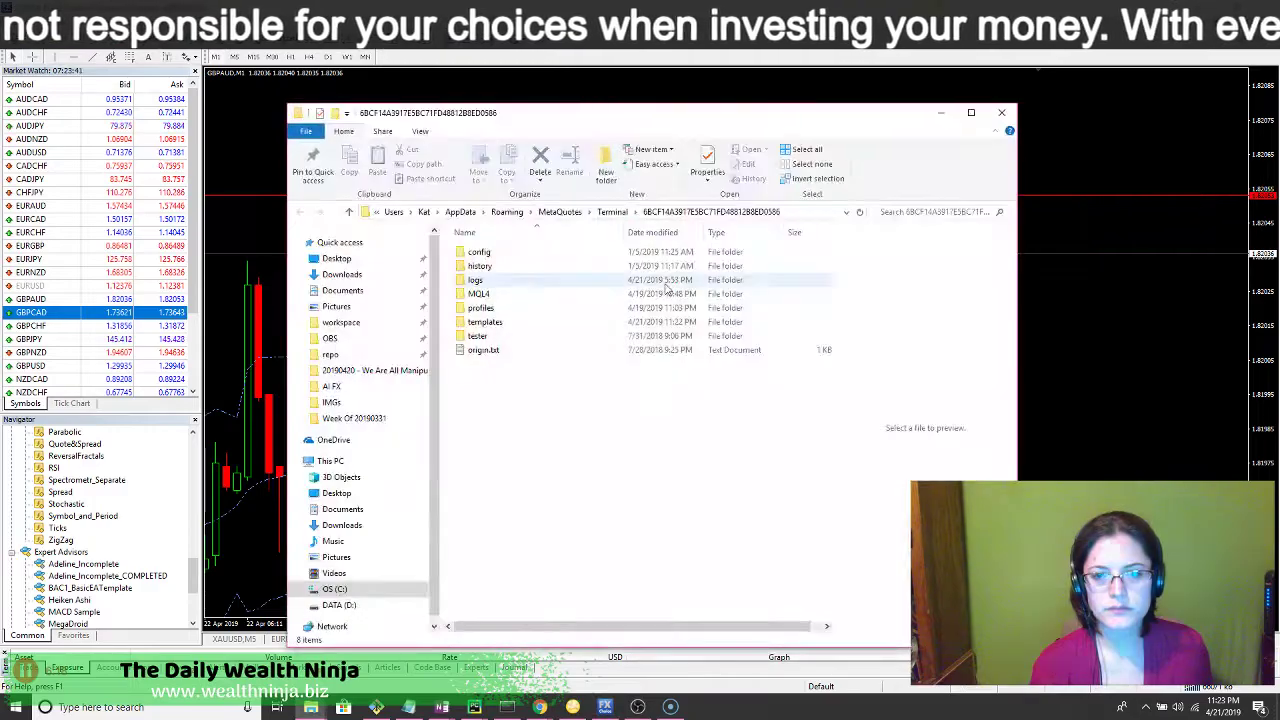
double_click(485, 322)
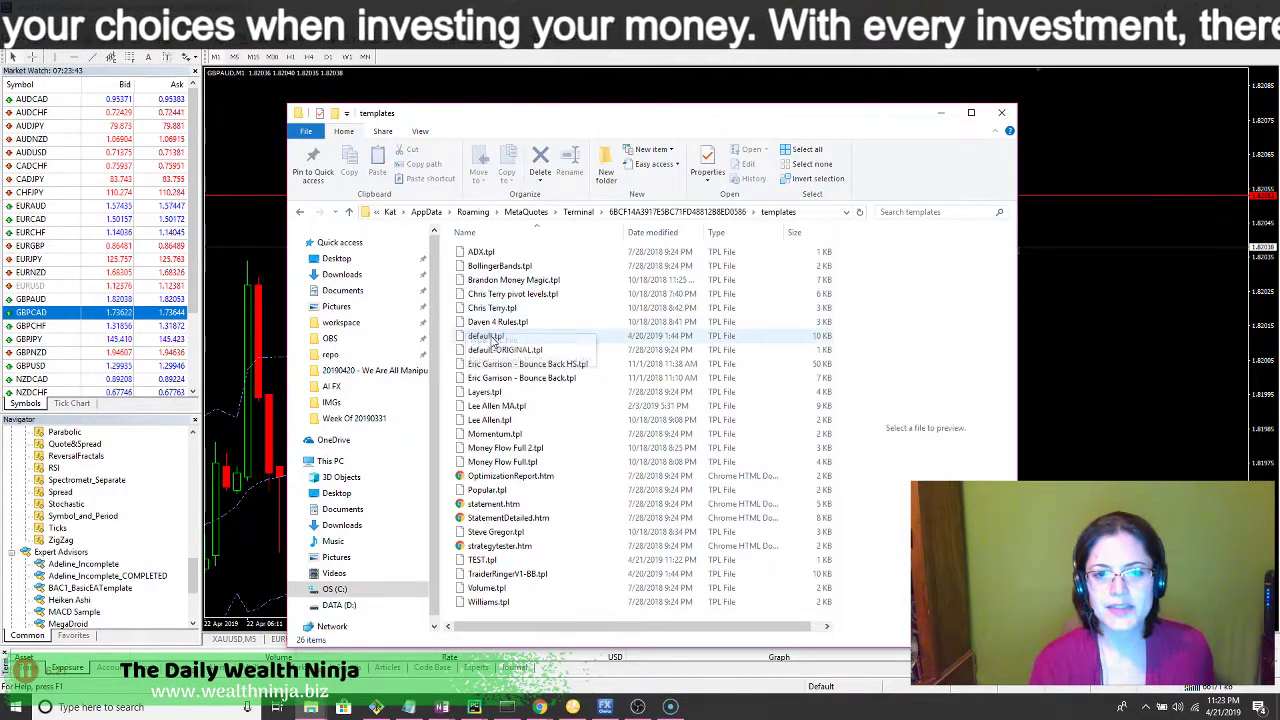
left_click(496, 337)
left_click(497, 338)
left_click(497, 338)
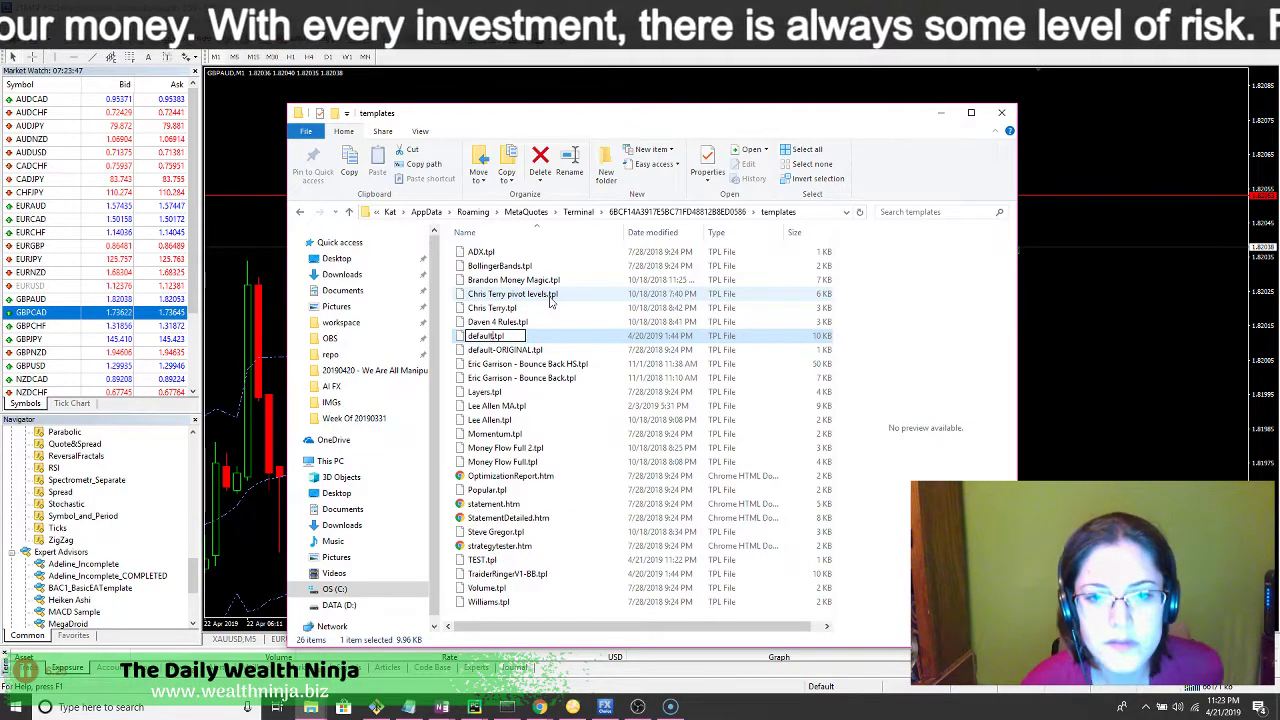
type("_KBEP")
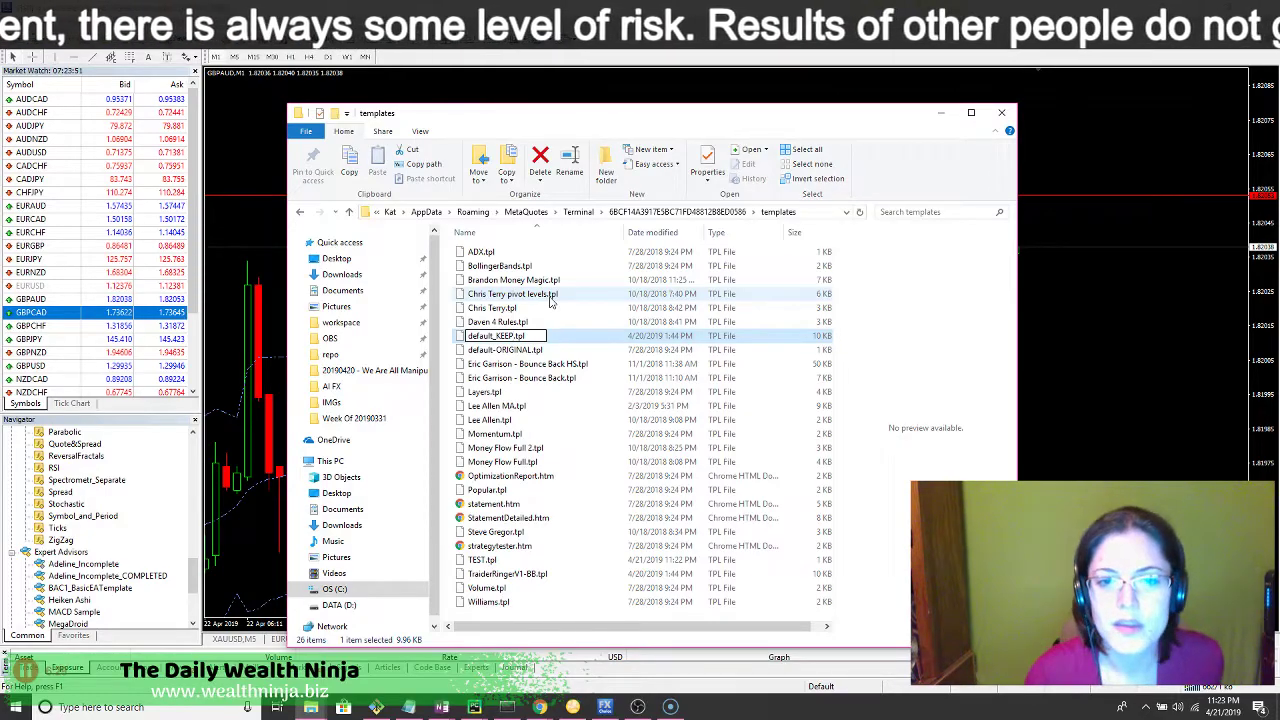
key("Return")
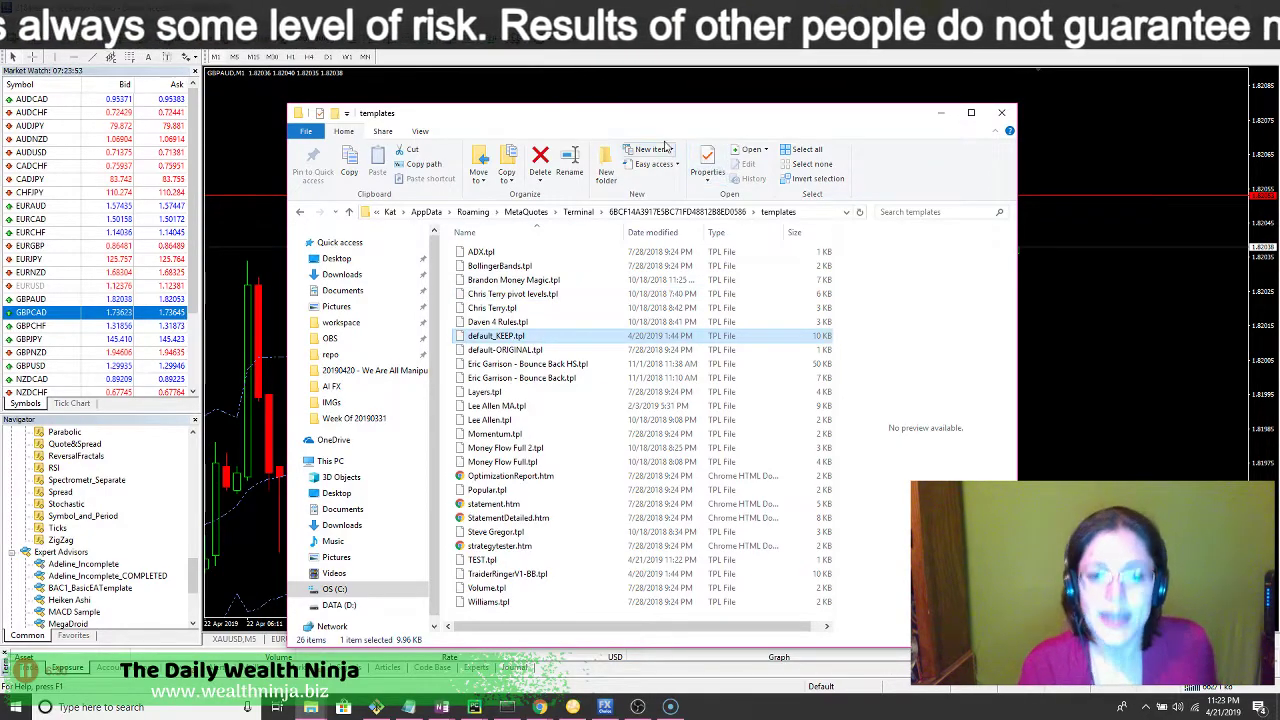
right_click(1050, 278)
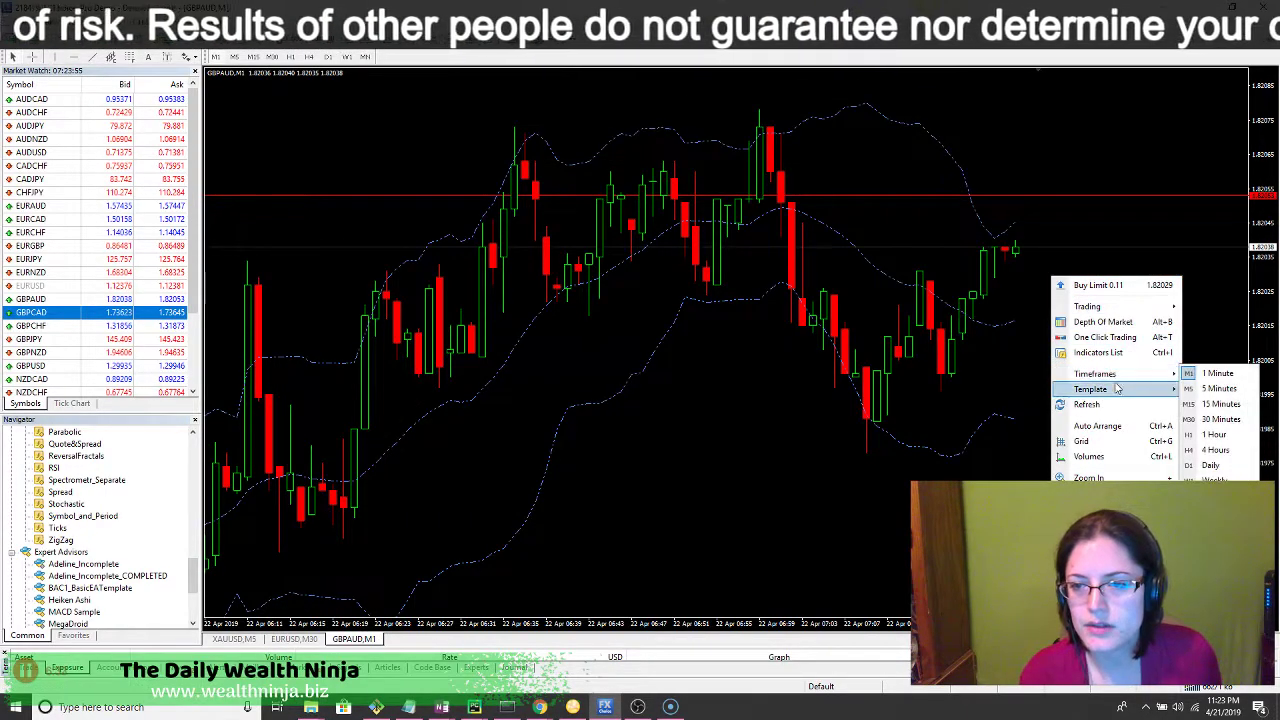
Step: Use Template > Save Template, replacing the placeholder file name with 'default' to create default.tpl
mouse_move(1116, 390)
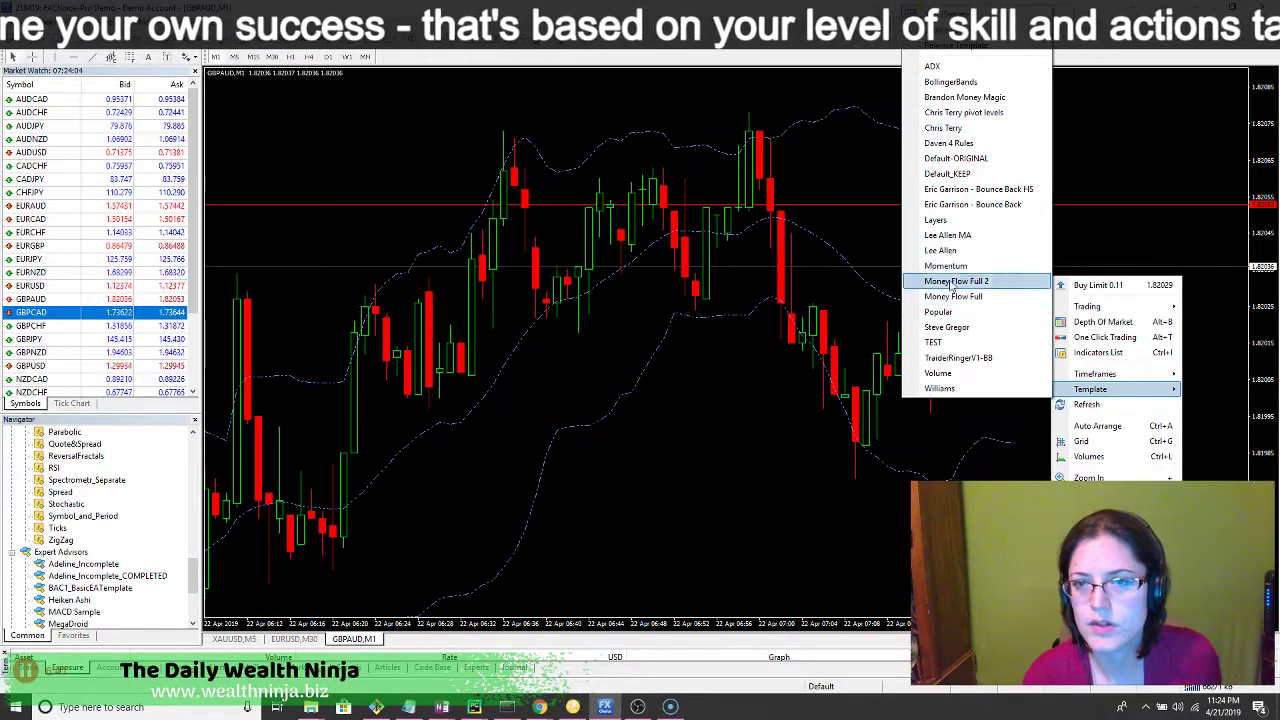
left_click(955, 30)
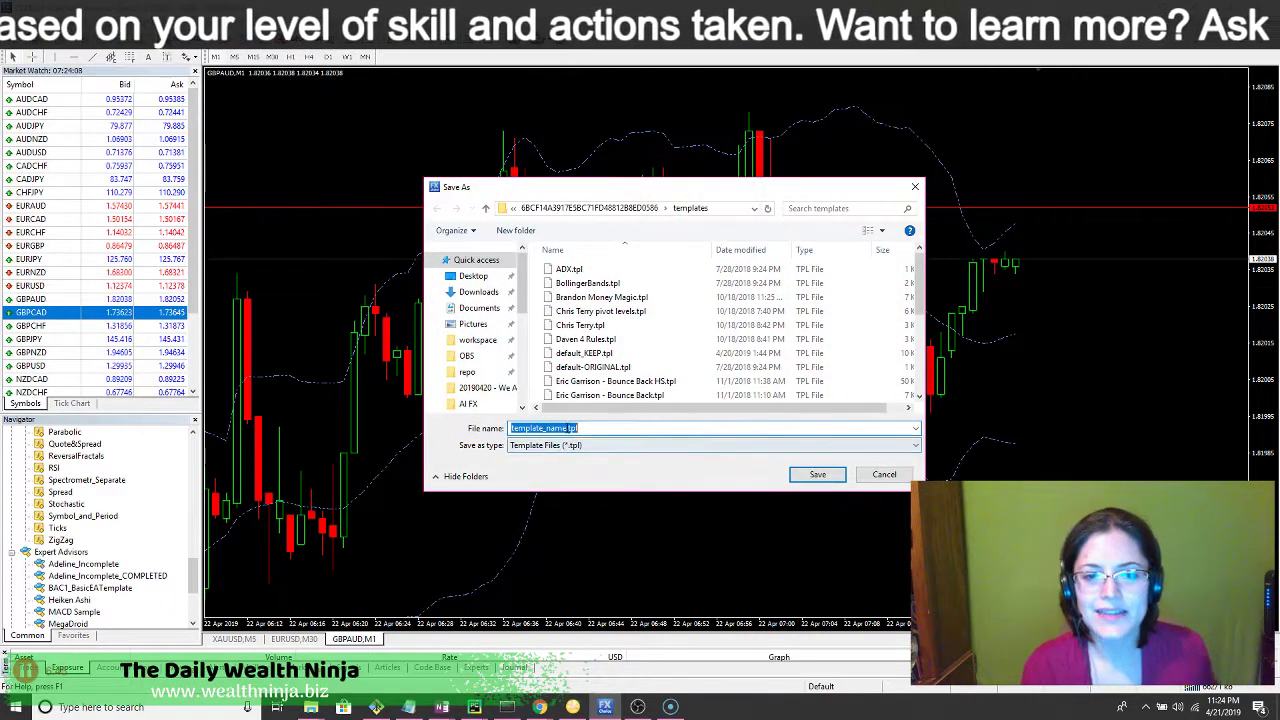
double_click(540, 428)
type("defa")
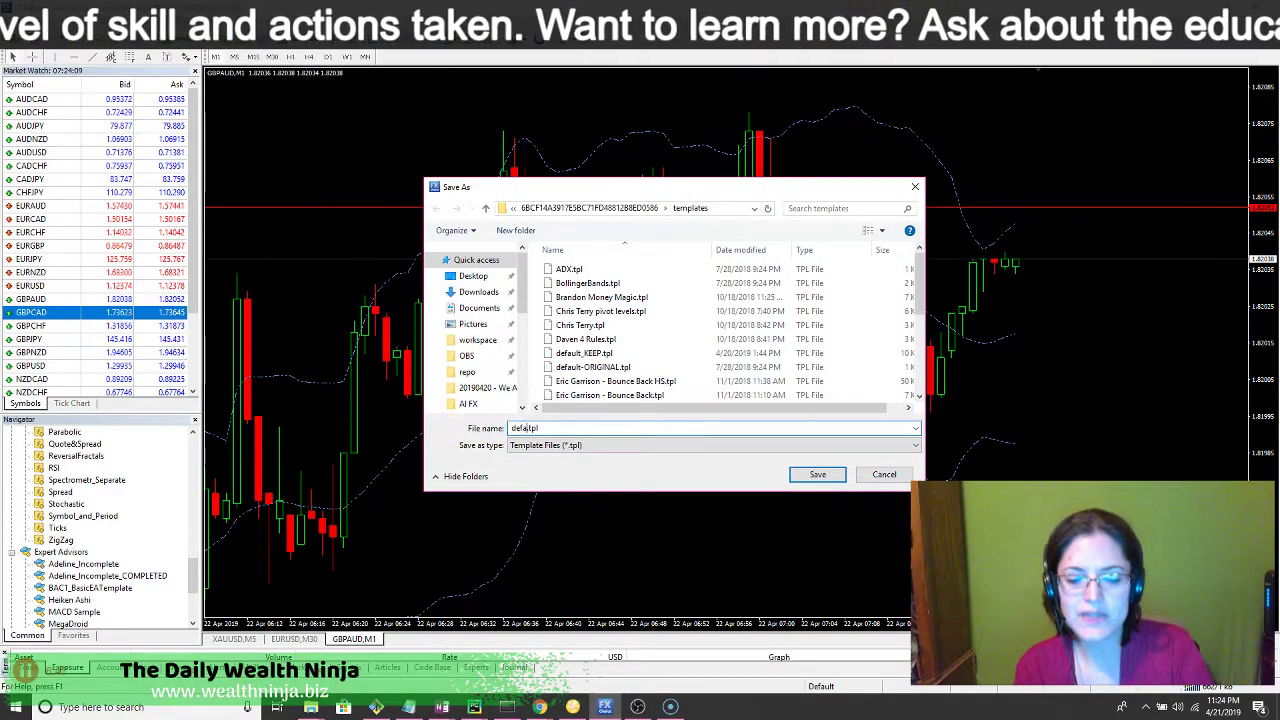
left_click(816, 474)
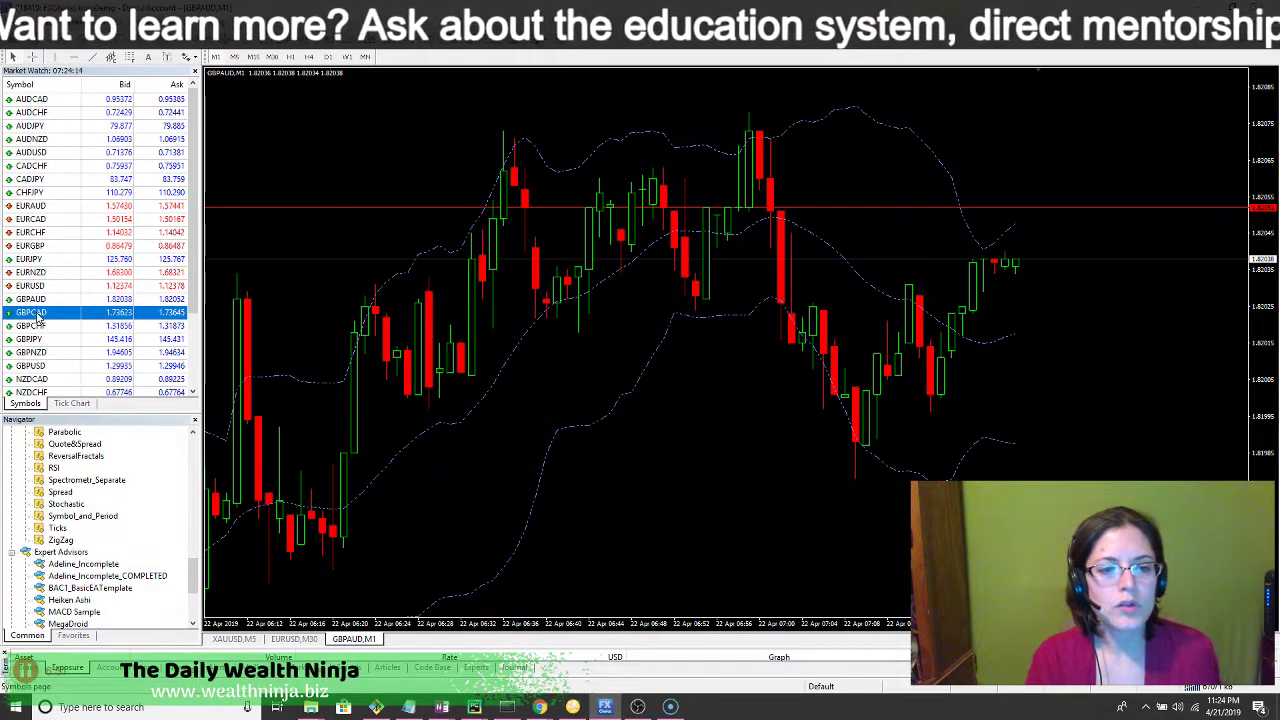
Step: Open a new XAUUSD M1 chart from Market Watch, then switch between the GBPAUD and XAUUSD tabs
scroll(40, 380, "down", 3)
left_click(40, 381)
right_click(40, 381)
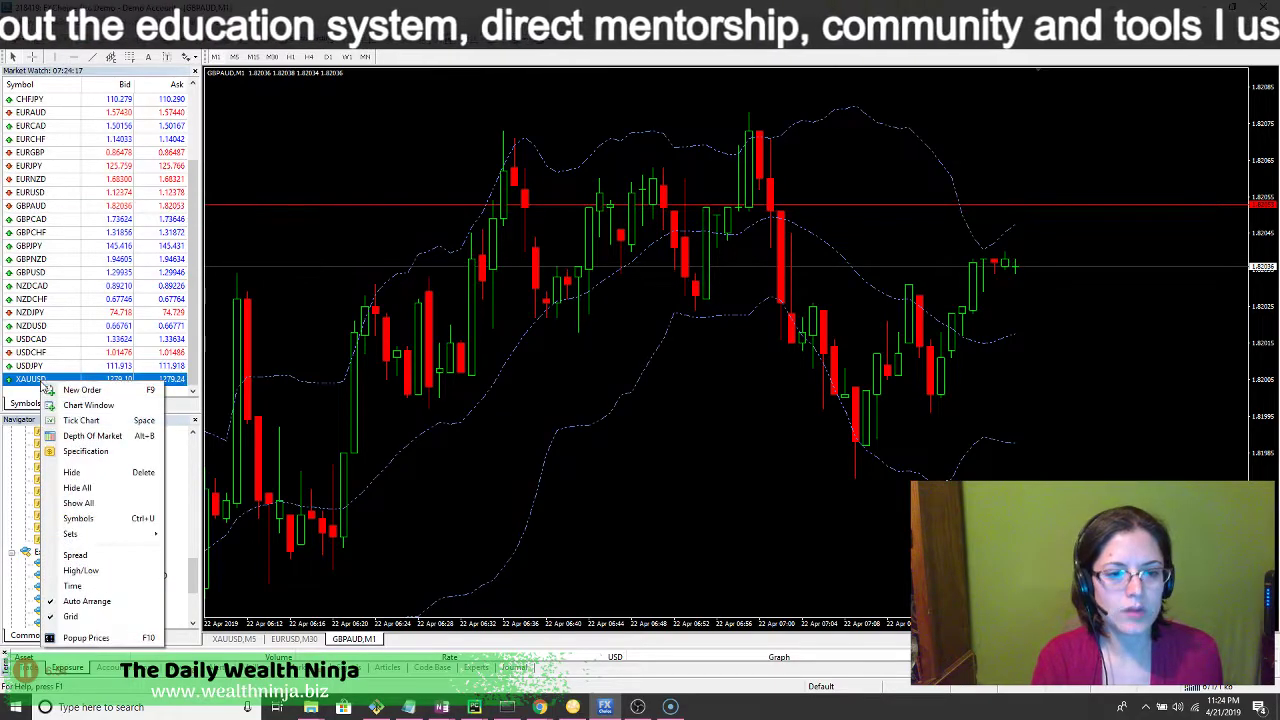
left_click(88, 405)
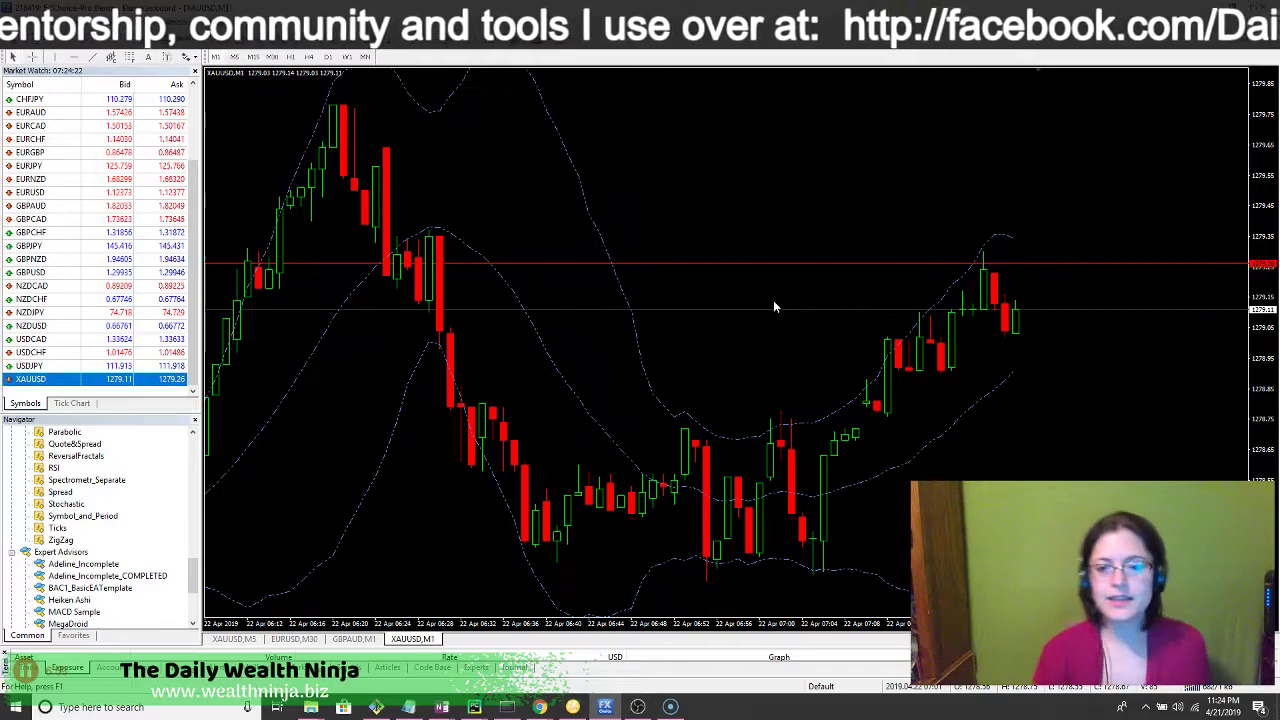
left_click(354, 639)
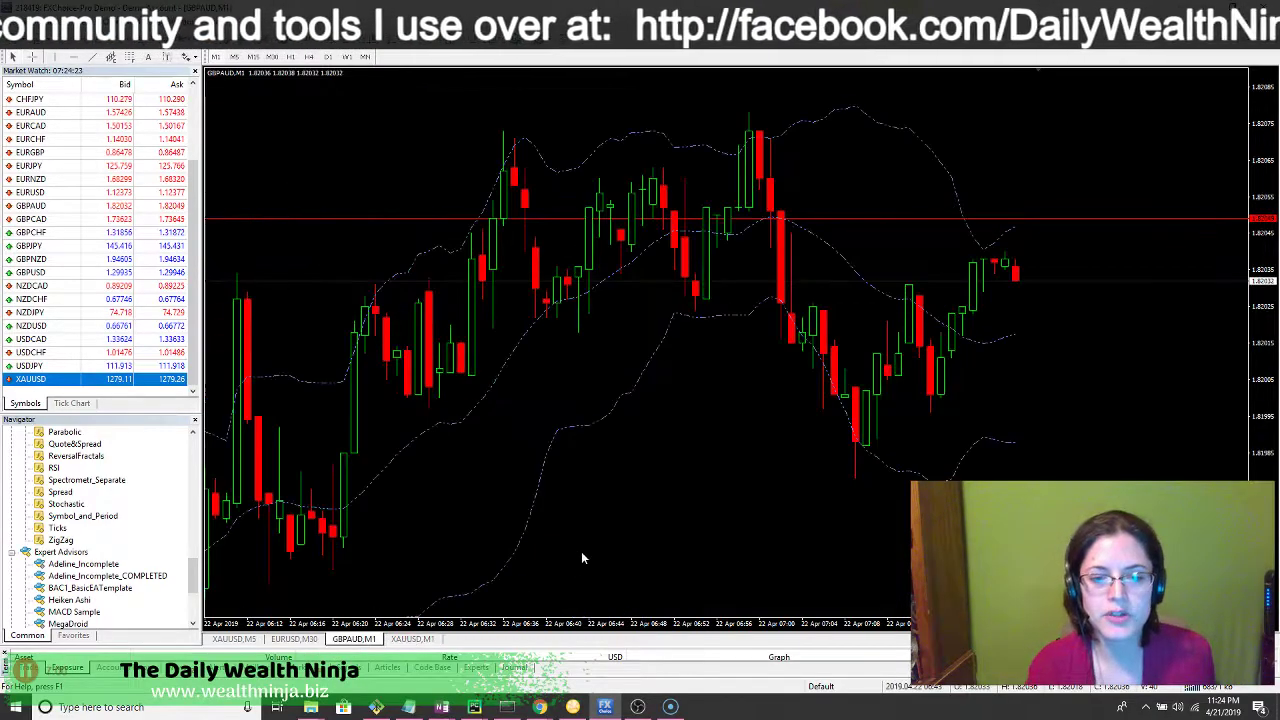
left_click(414, 640)
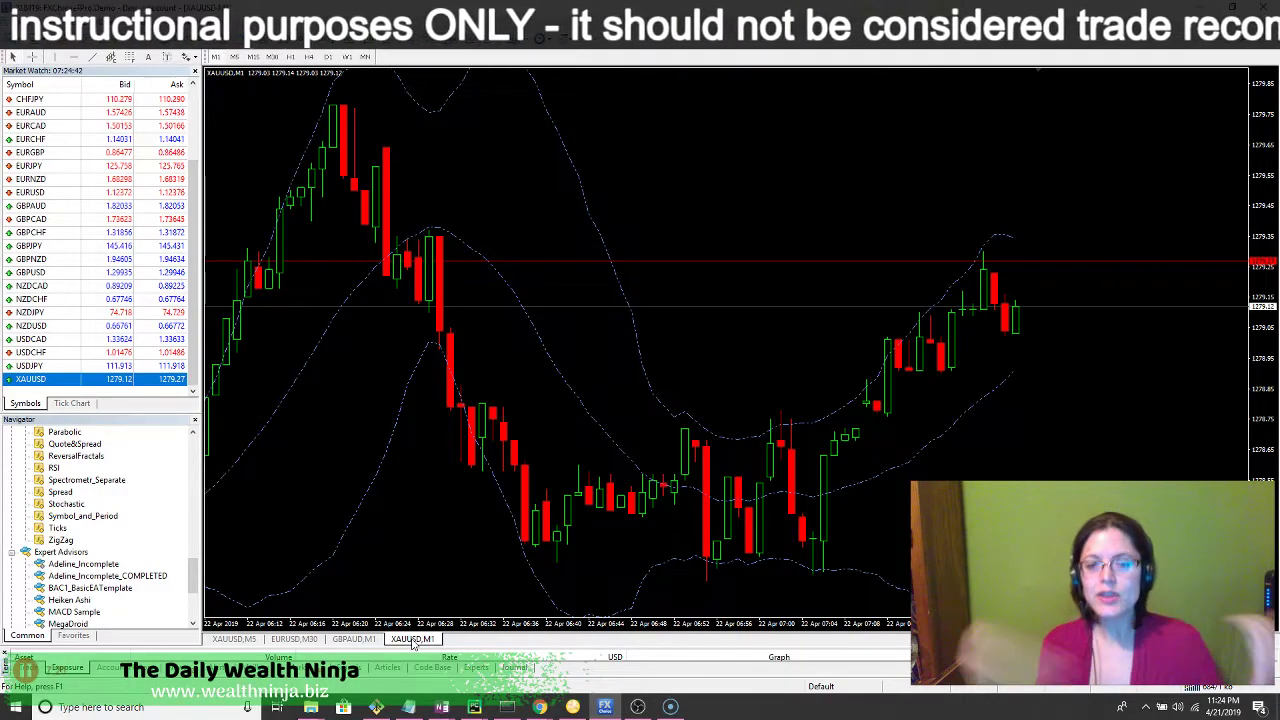
Step: Apply the Bounce Back strategy template to the XAUUSD M1 chart
right_click(705, 165)
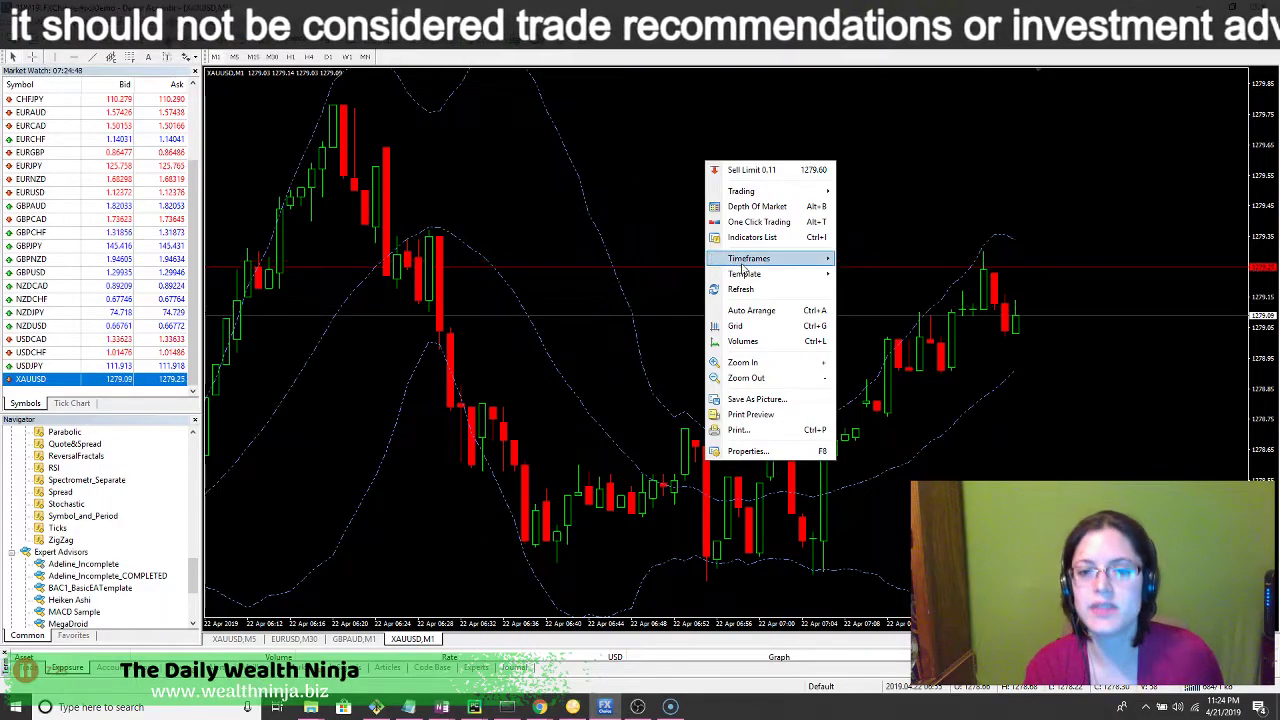
mouse_move(766, 279)
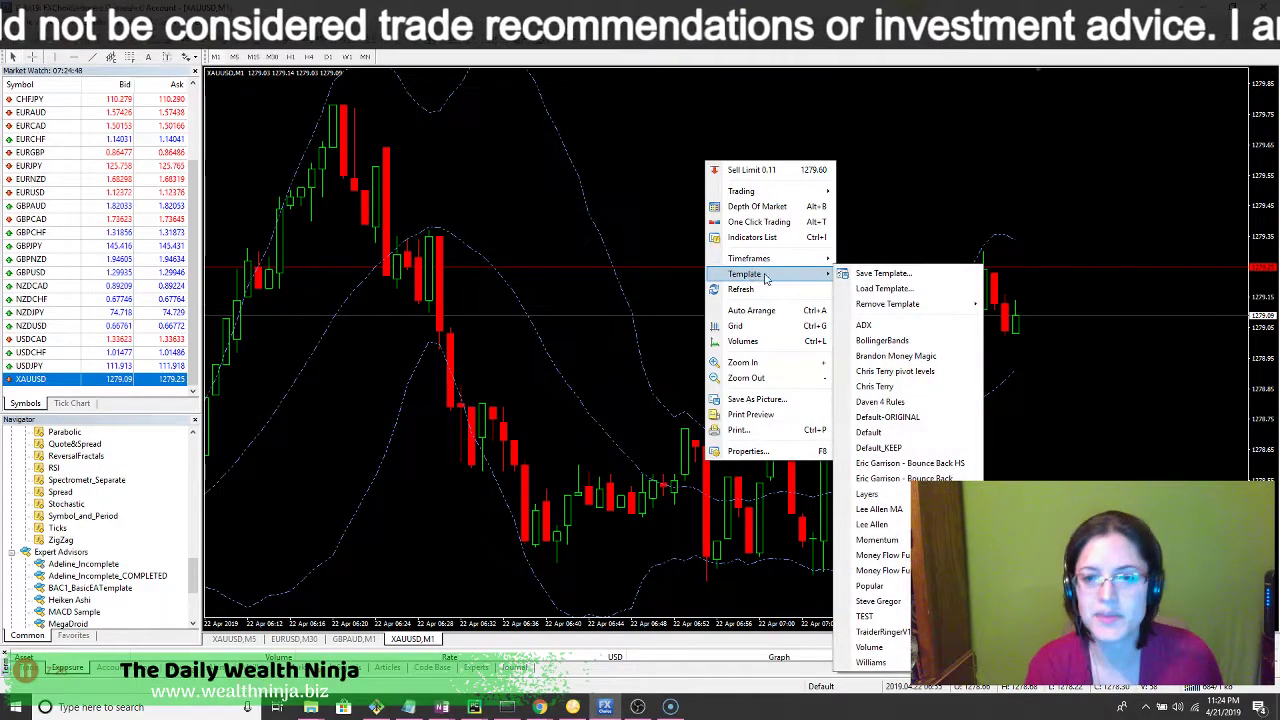
left_click(900, 478)
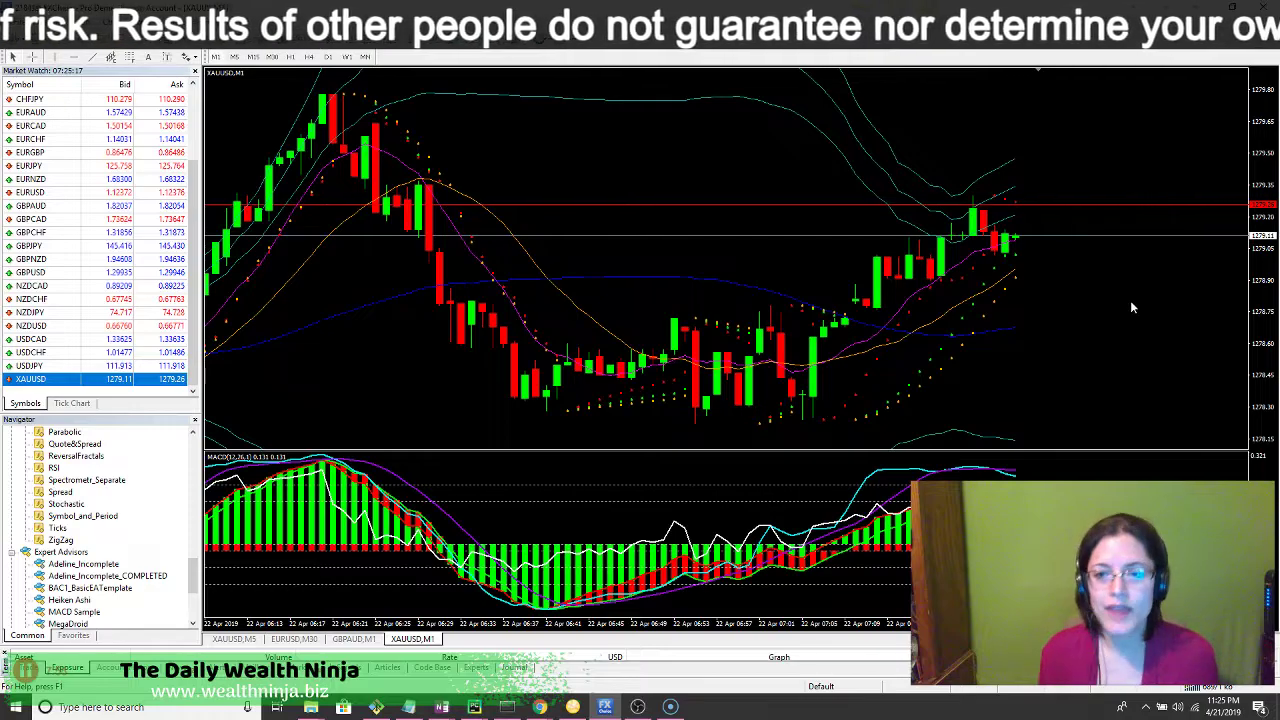
Step: Check the chart's template list without changing anything, then switch to the OBS window
right_click(1051, 148)
mouse_move(1108, 287)
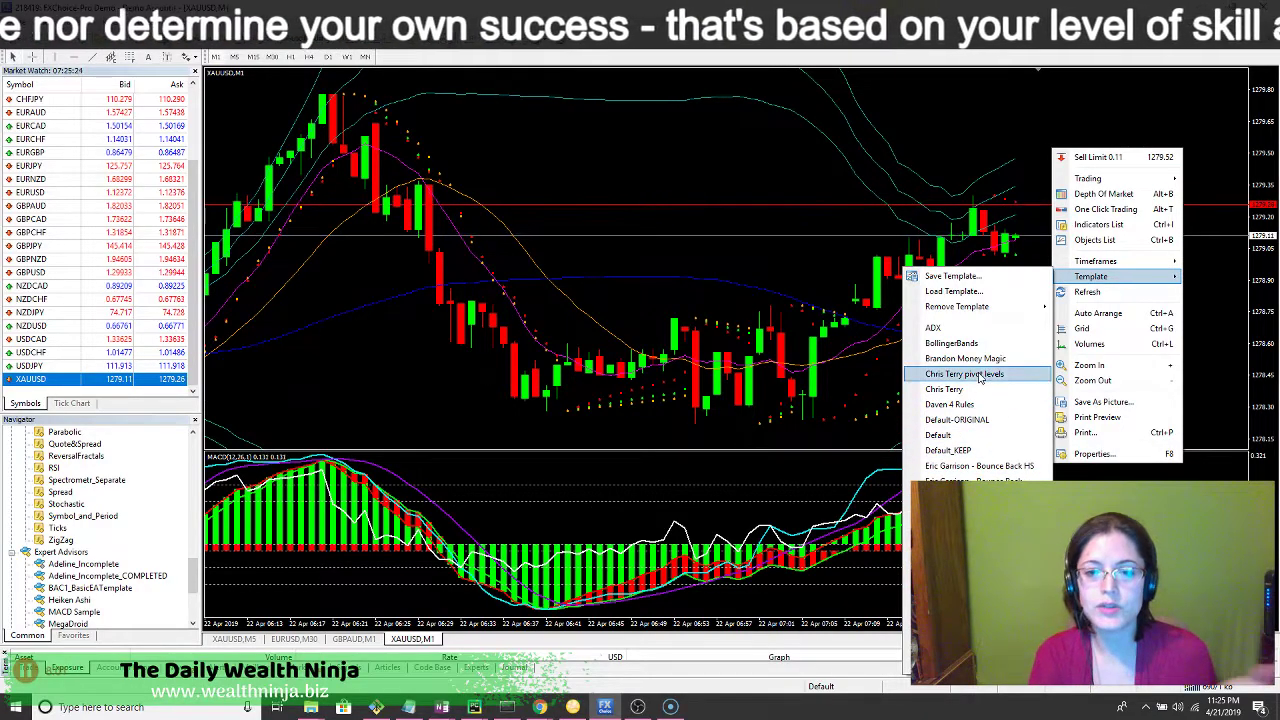
left_click(754, 158)
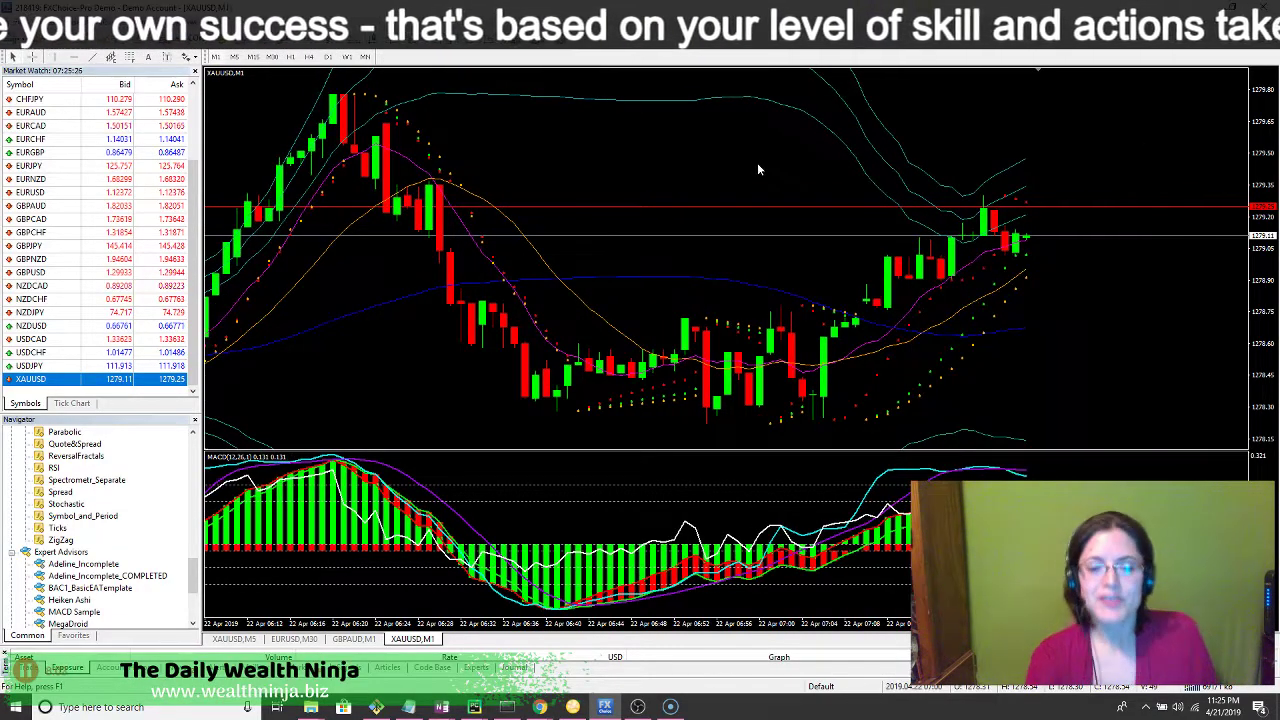
key("super+Tab")
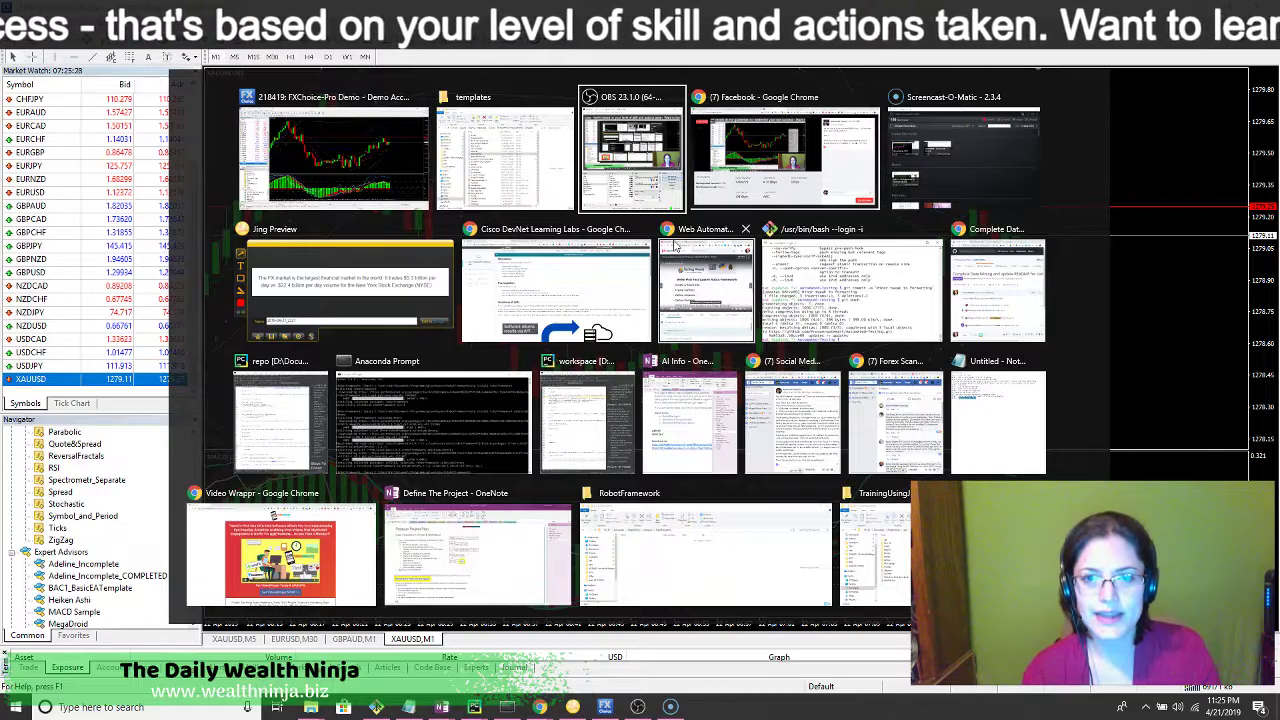
left_click(632, 150)
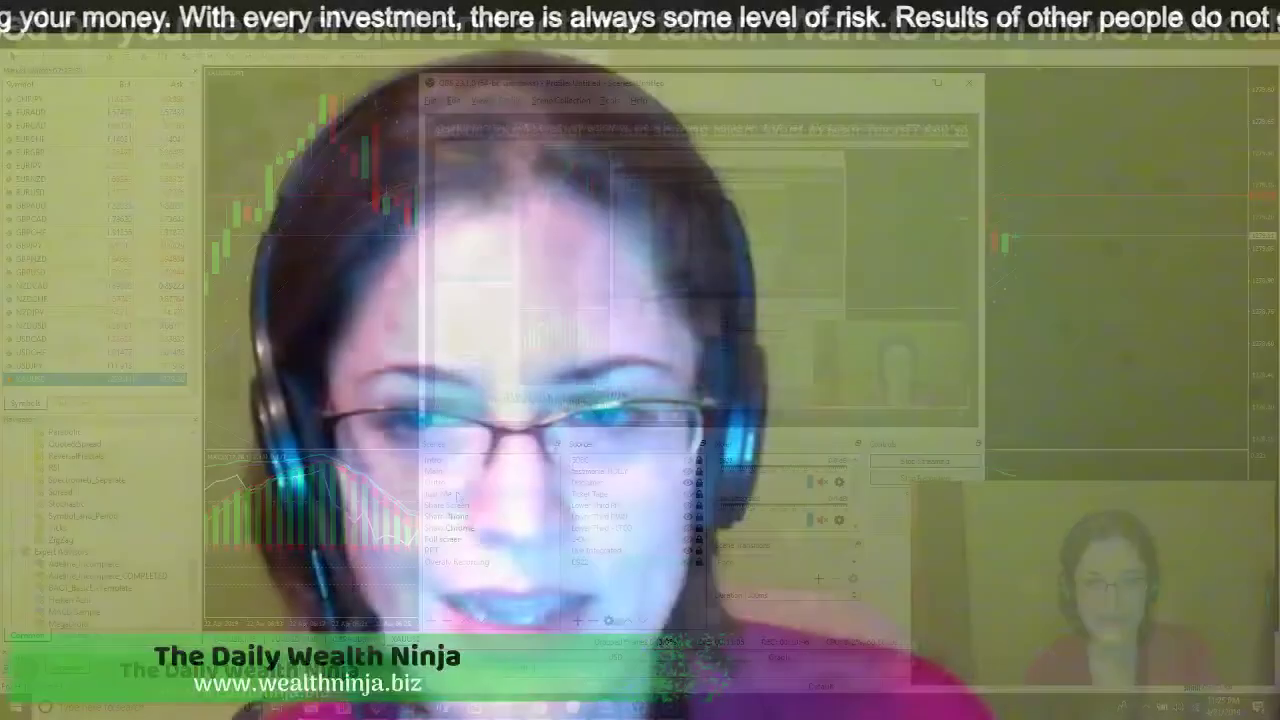